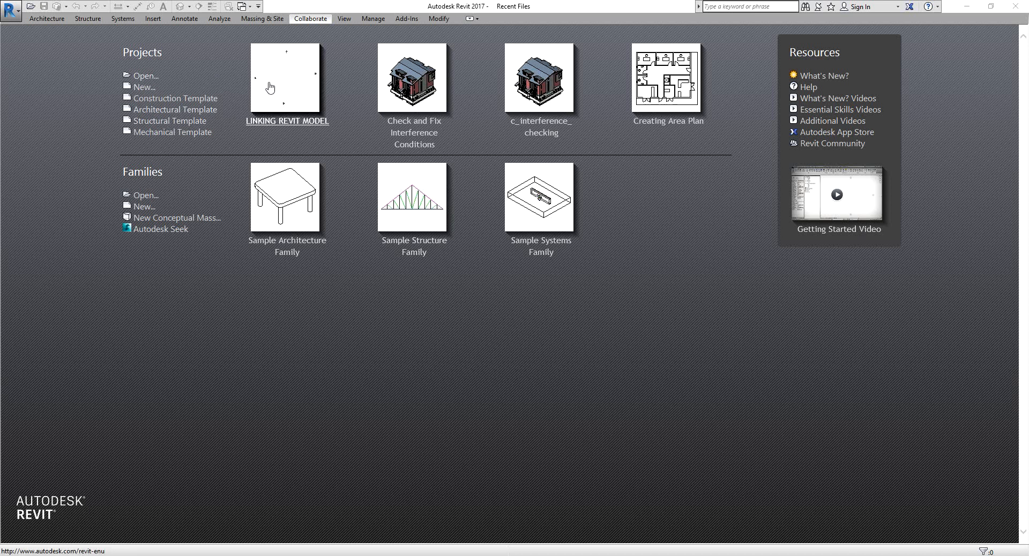
Open the LINKING REVIT MODEL project from the recent projects.
{"action": "left_click", "coordinate": [291, 85]}
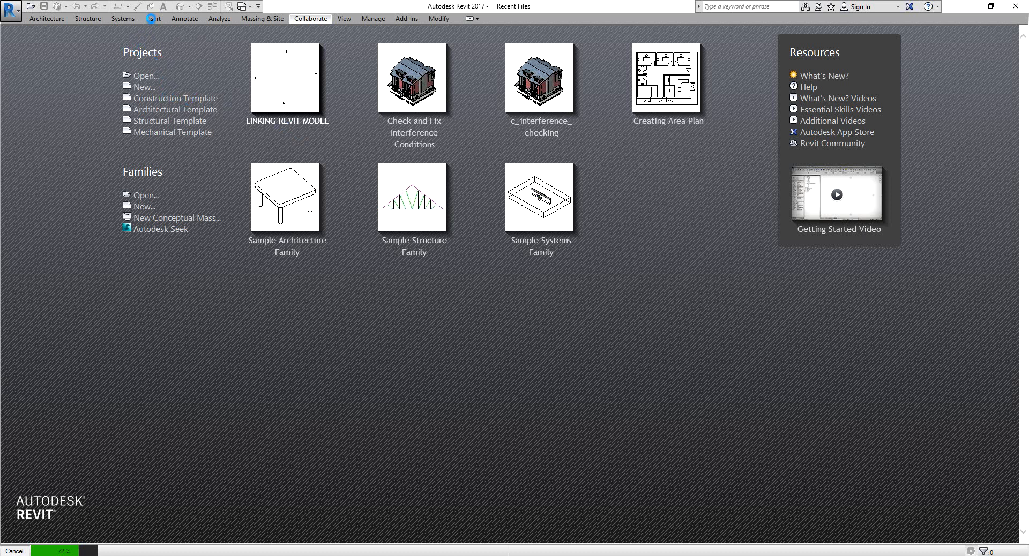
{"action": "left_click", "coordinate": [152, 19]}
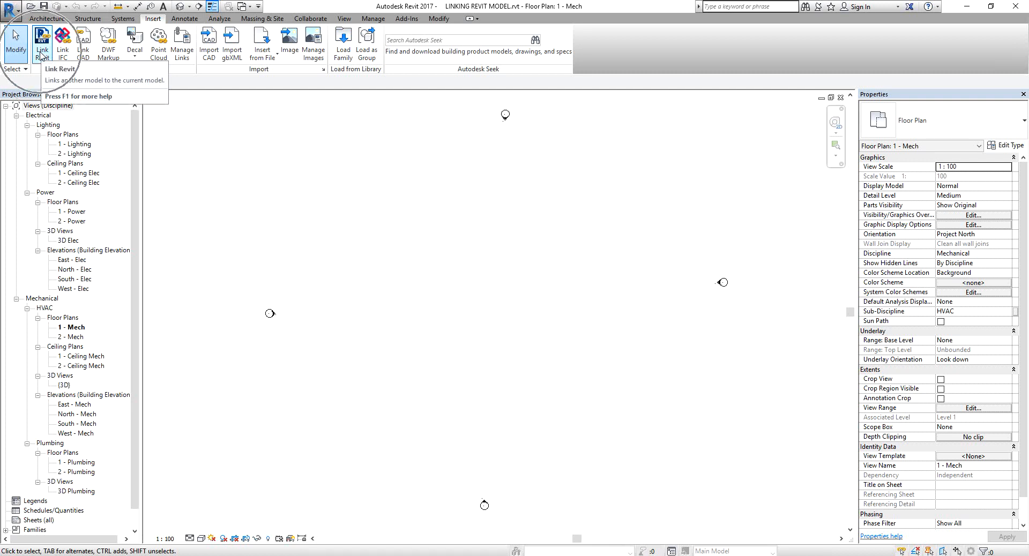
Link the MODEL TO LINK.rvt Revit model into the project with Auto - Origin to Origin positioning.
{"action": "left_click", "coordinate": [41, 52]}
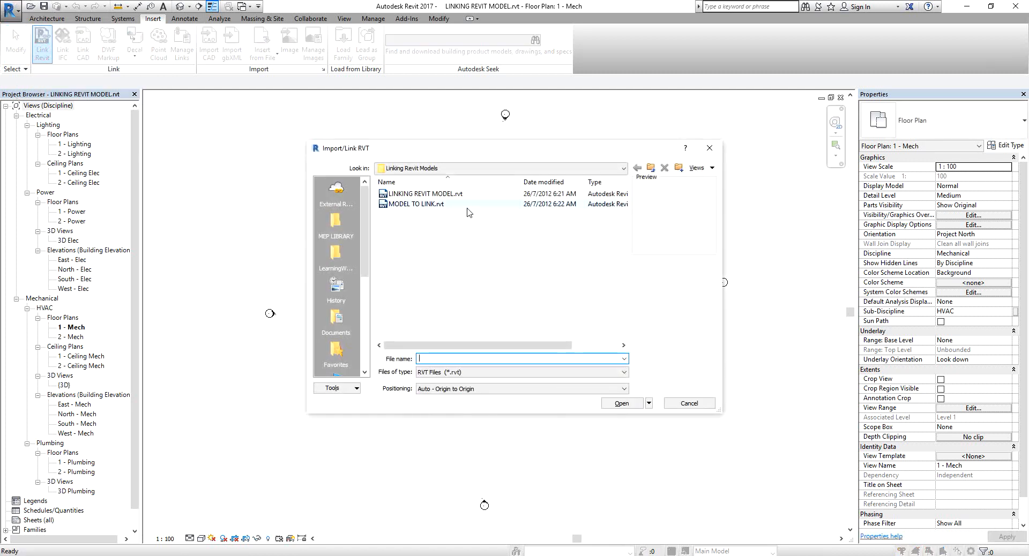
{"action": "left_click", "coordinate": [413, 205]}
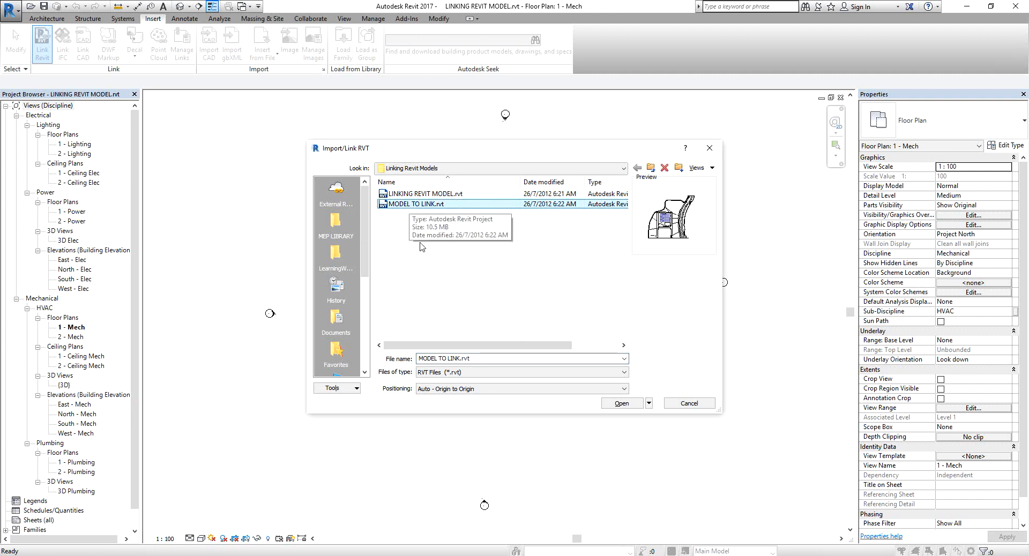
{"action": "left_click", "coordinate": [458, 390]}
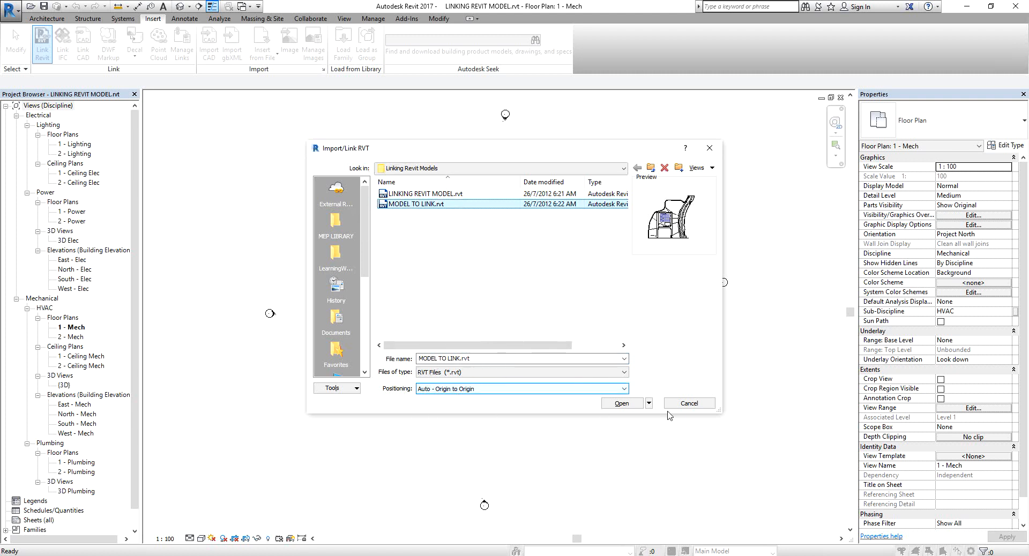
{"action": "left_click", "coordinate": [620, 404]}
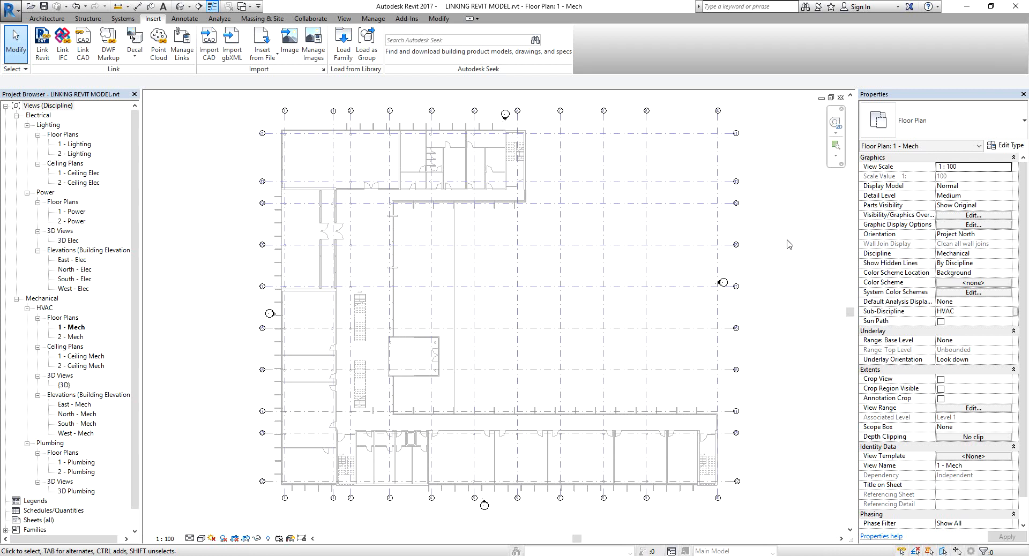
Open the South - Mech elevation view under Mechanical HVAC elevations.
{"action": "left_click", "coordinate": [82, 426]}
{"action": "double_click", "coordinate": [83, 427]}
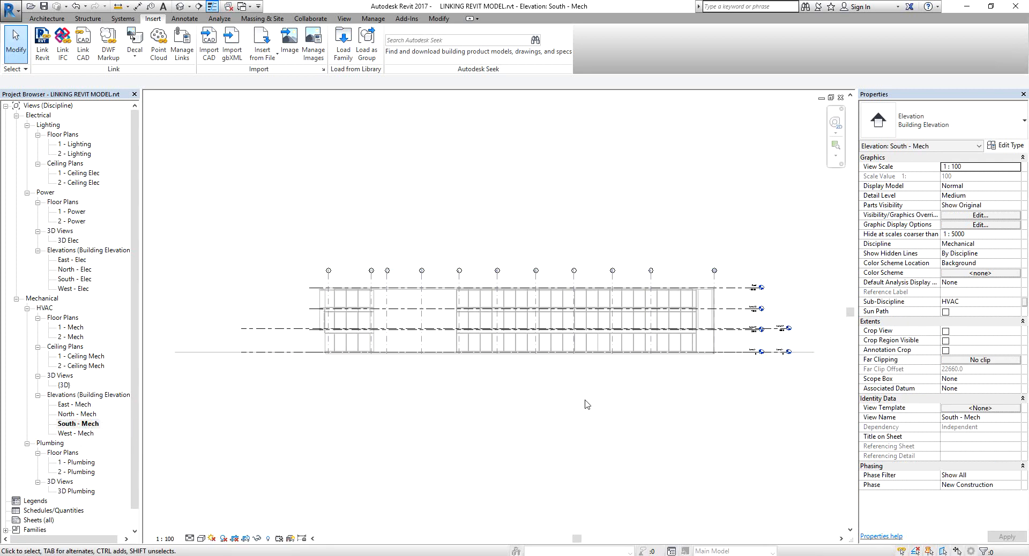
Drag the host Level 2 and Level 1 heads to the right, clear of the linked model's level heads.
{"action": "scroll", "coordinate": [690, 430], "scroll_direction": "up", "scroll_amount": 6}
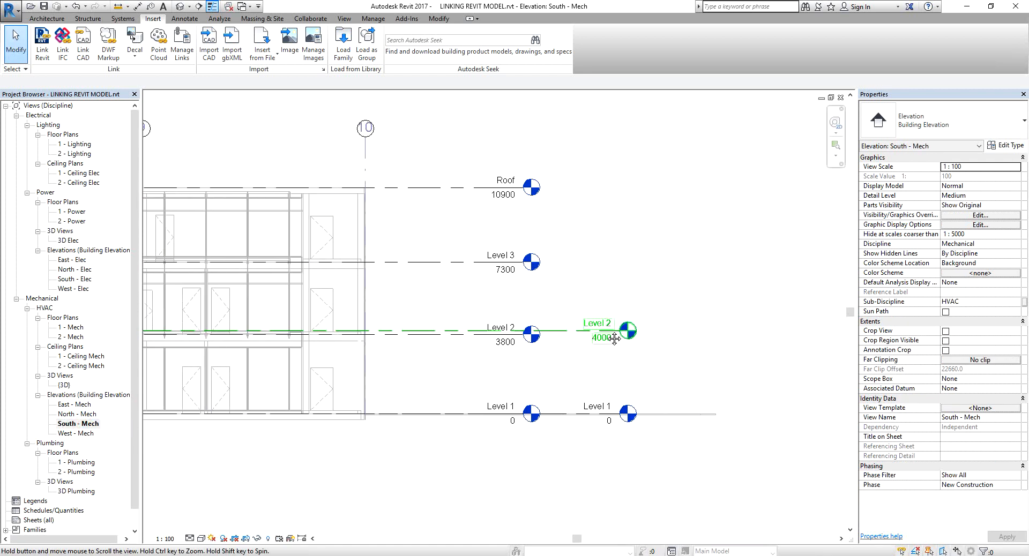
{"action": "left_click", "coordinate": [620, 333]}
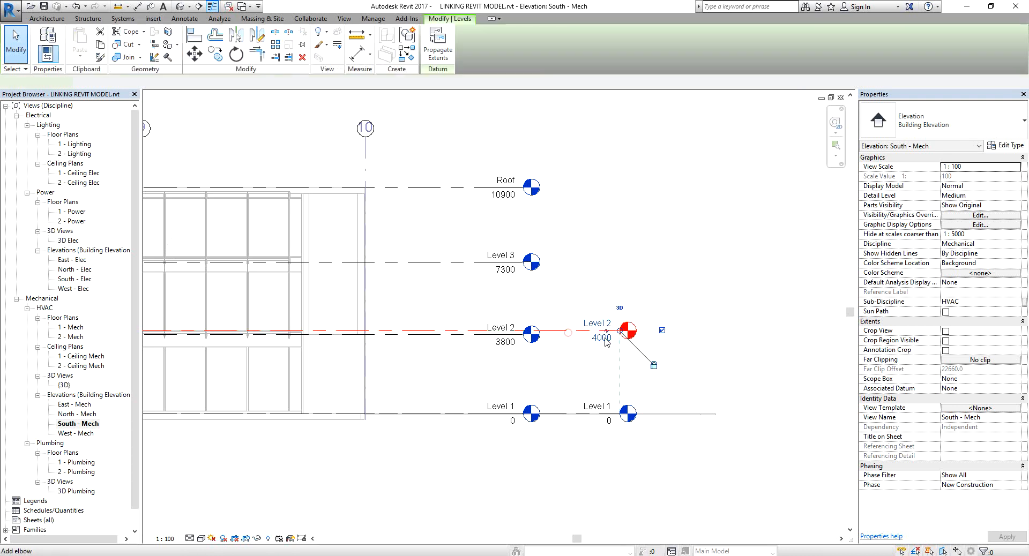
{"action": "left_click_drag", "start_coordinate": [619, 332], "coordinate": [671, 346]}
{"action": "left_click", "coordinate": [610, 213]}
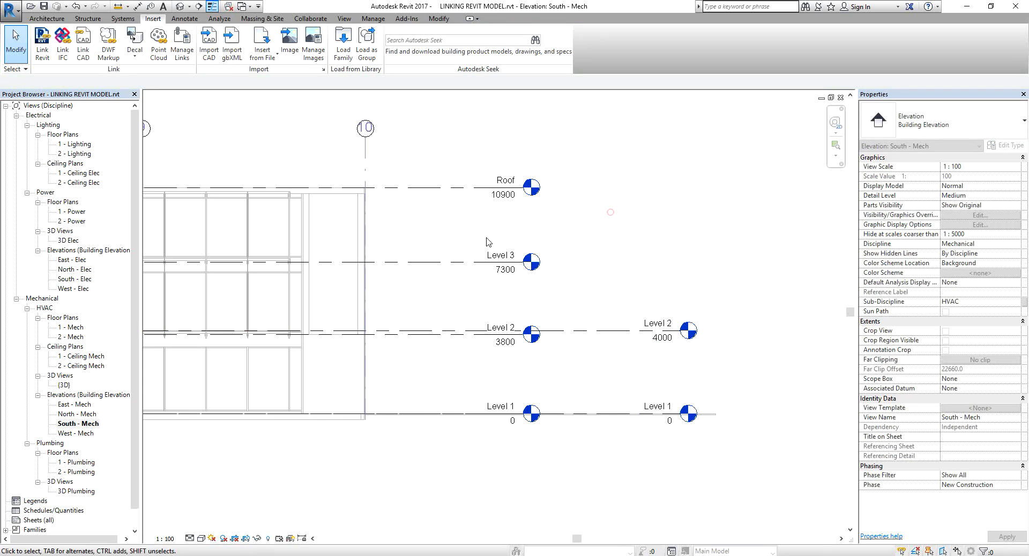
{"action": "left_click", "coordinate": [473, 268]}
{"action": "left_click", "coordinate": [653, 230]}
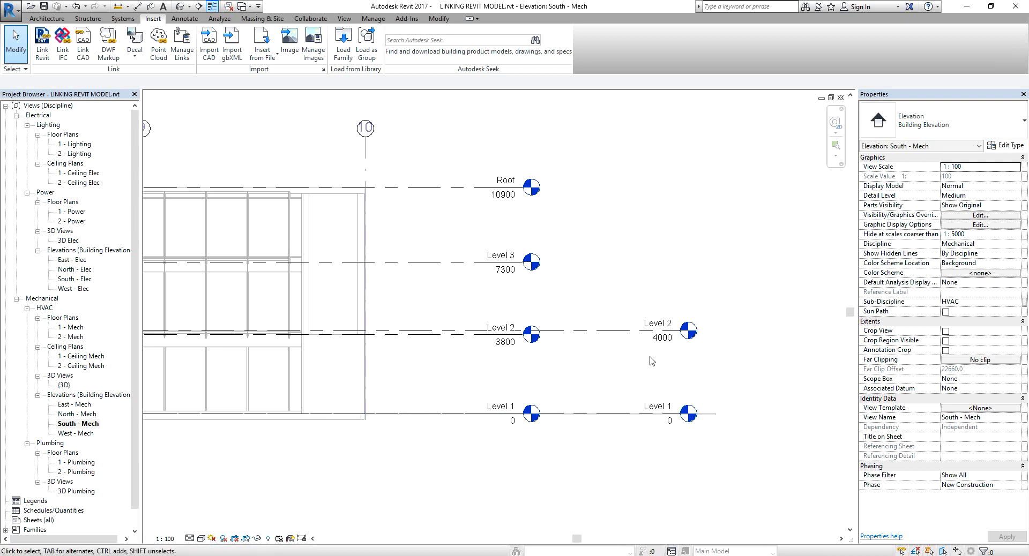
Set the host Level 2 elevation to 3800 to match the linked model.
{"action": "scroll", "coordinate": [649, 361], "scroll_direction": "up", "scroll_amount": 2}
{"action": "middle_click_drag", "start_coordinate": [644, 363], "coordinate": [579, 353]}
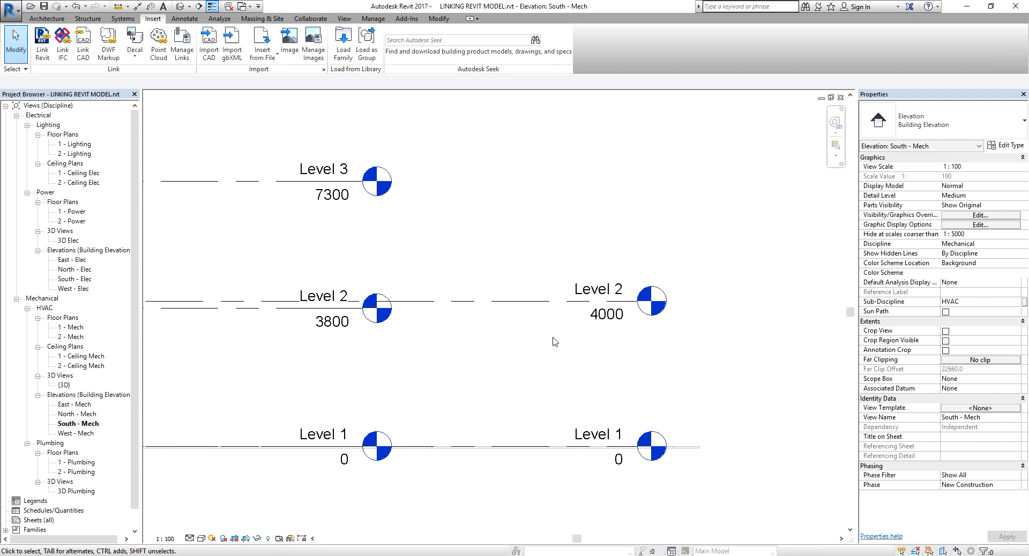
{"action": "key", "text": "ctrl"}
{"action": "left_click", "coordinate": [612, 315]}
{"action": "left_click", "coordinate": [612, 314]}
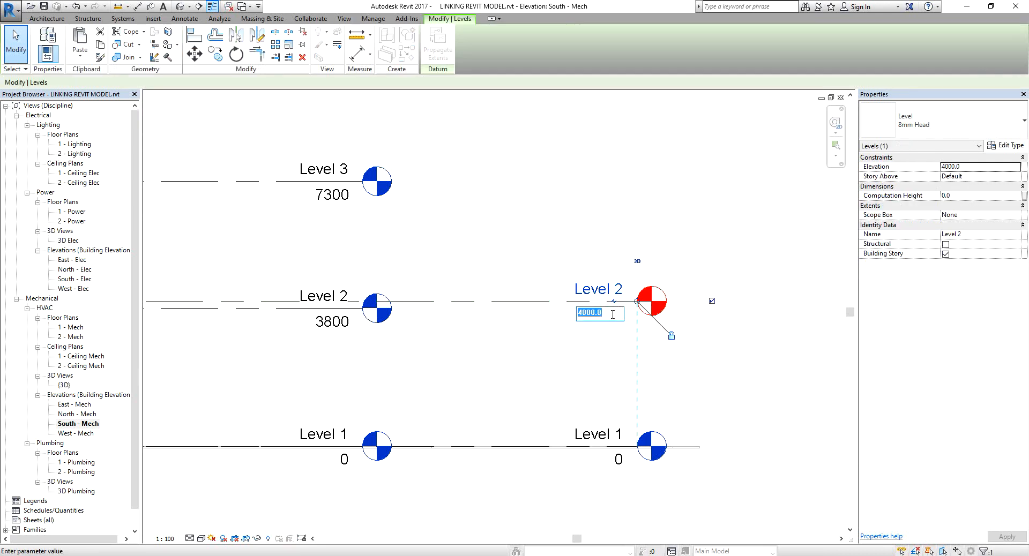
{"action": "type", "text": "3800"}
{"action": "key", "text": "Return"}
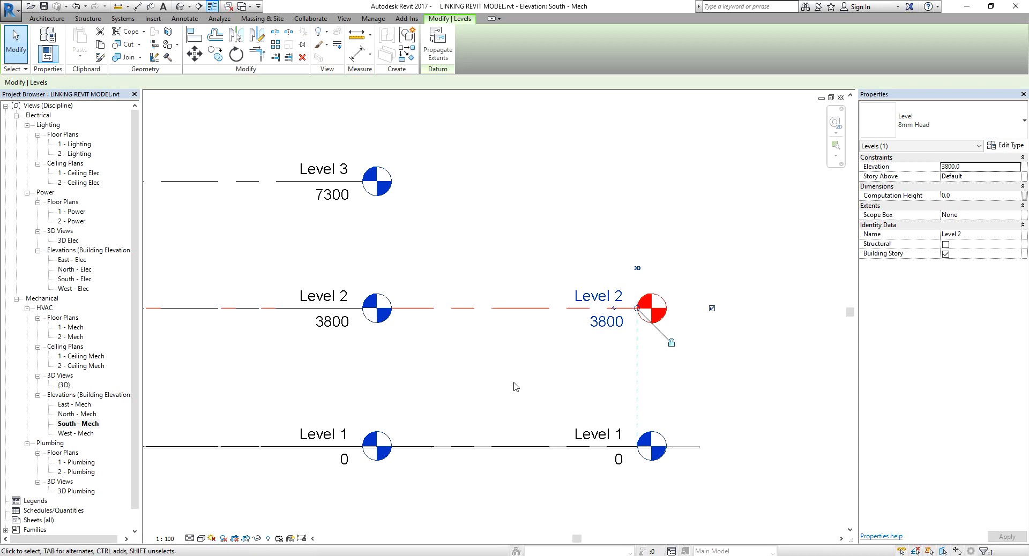
Start Copy/Monitor with the Select Link option and pick the linked MODEL TO LINK model.
{"action": "left_click", "coordinate": [512, 384]}
{"action": "scroll", "coordinate": [510, 378], "scroll_direction": "down", "scroll_amount": 1}
{"action": "middle_click_drag", "start_coordinate": [510, 378], "coordinate": [584, 394]}
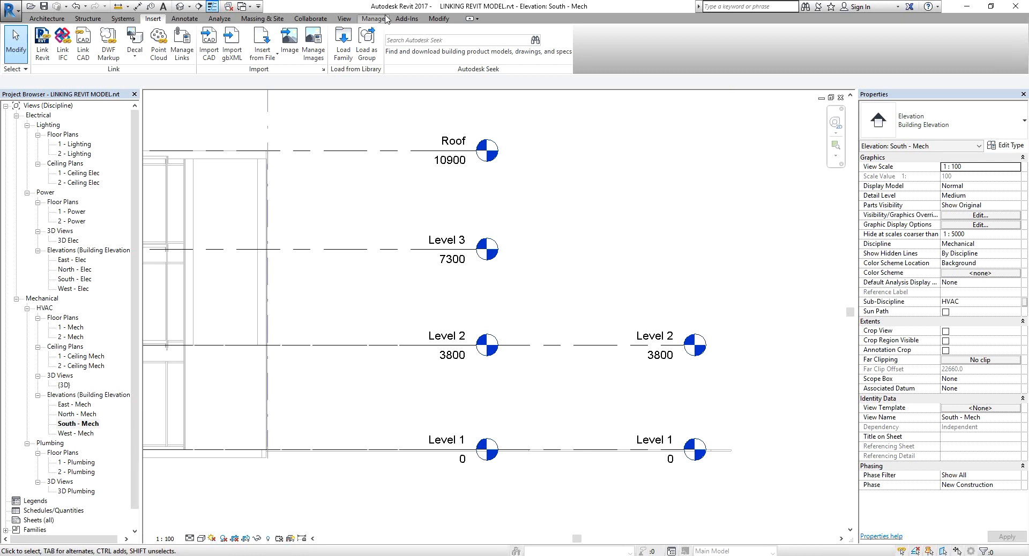
{"action": "left_click", "coordinate": [316, 20]}
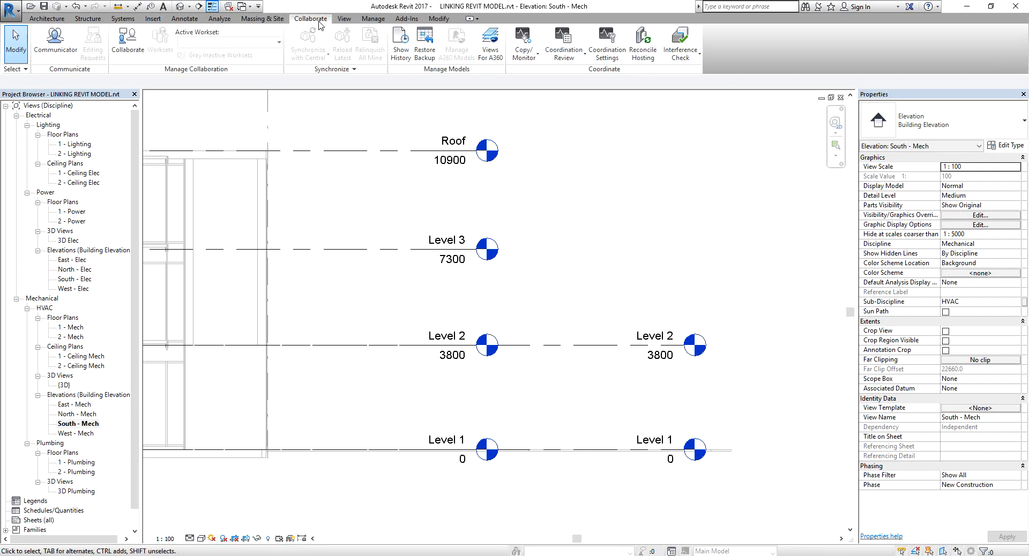
{"action": "left_click", "coordinate": [529, 60]}
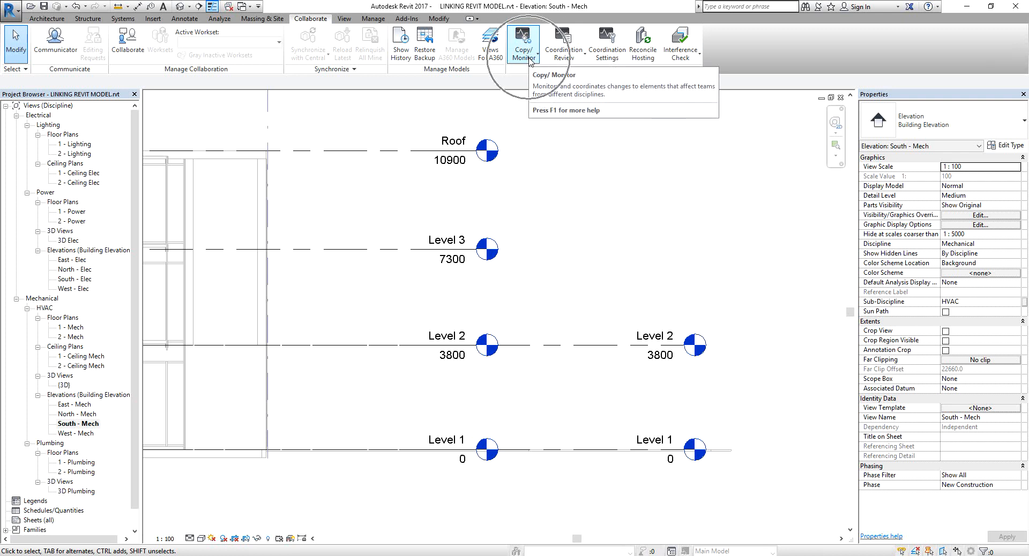
{"action": "left_click", "coordinate": [529, 60]}
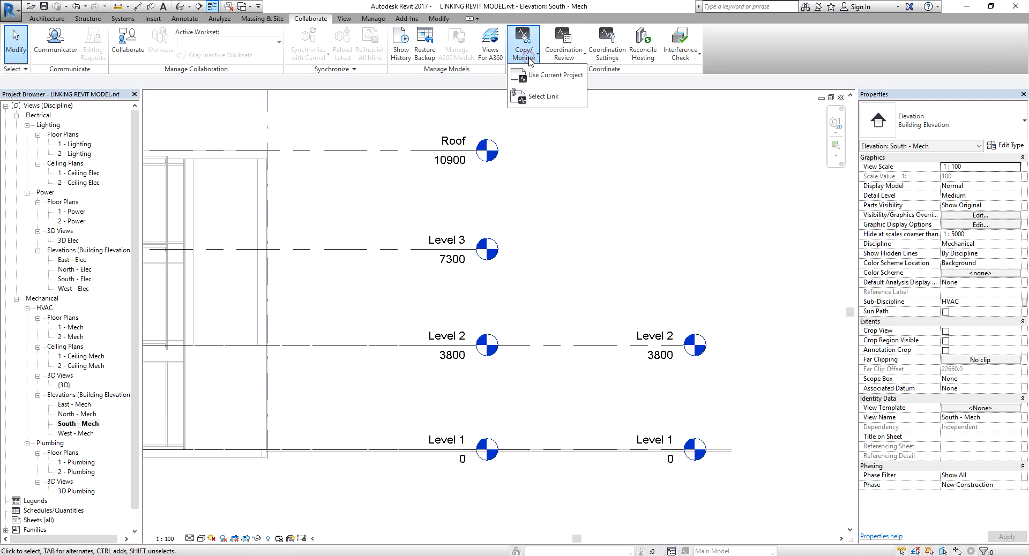
{"action": "left_click", "coordinate": [543, 98]}
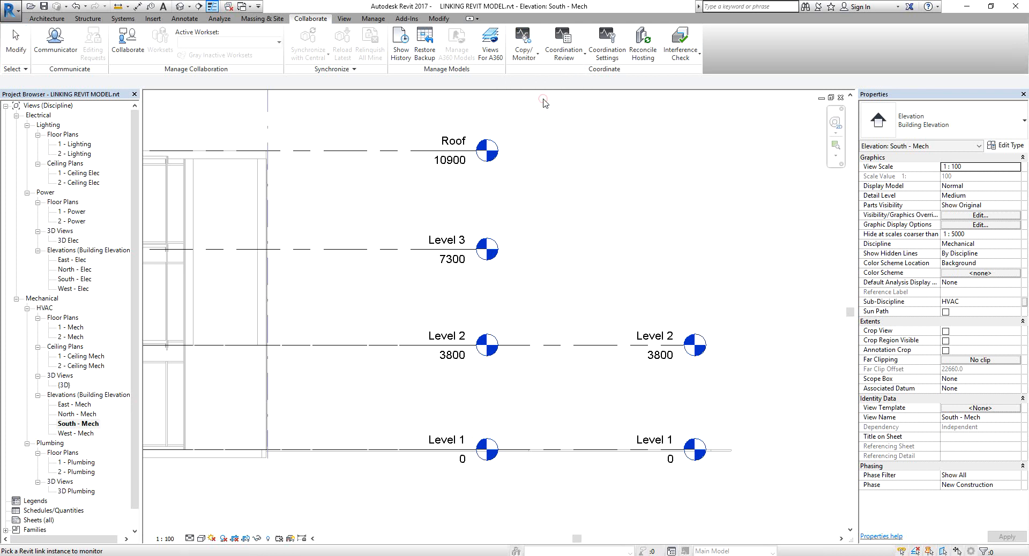
{"action": "left_click", "coordinate": [435, 155]}
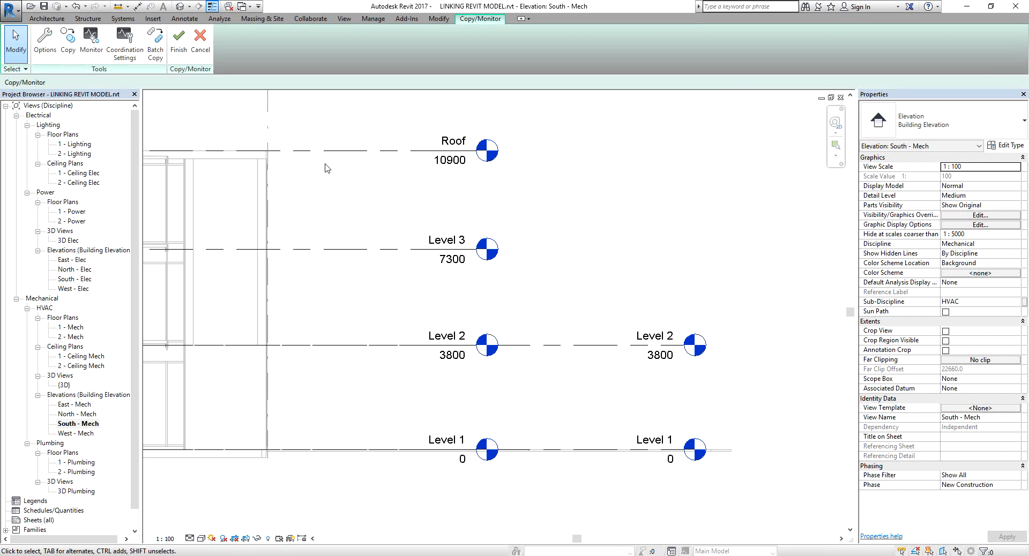
Copy the linked model's Level 3 and Roof levels into the host project.
{"action": "left_click", "coordinate": [68, 41]}
{"action": "left_click", "coordinate": [68, 42]}
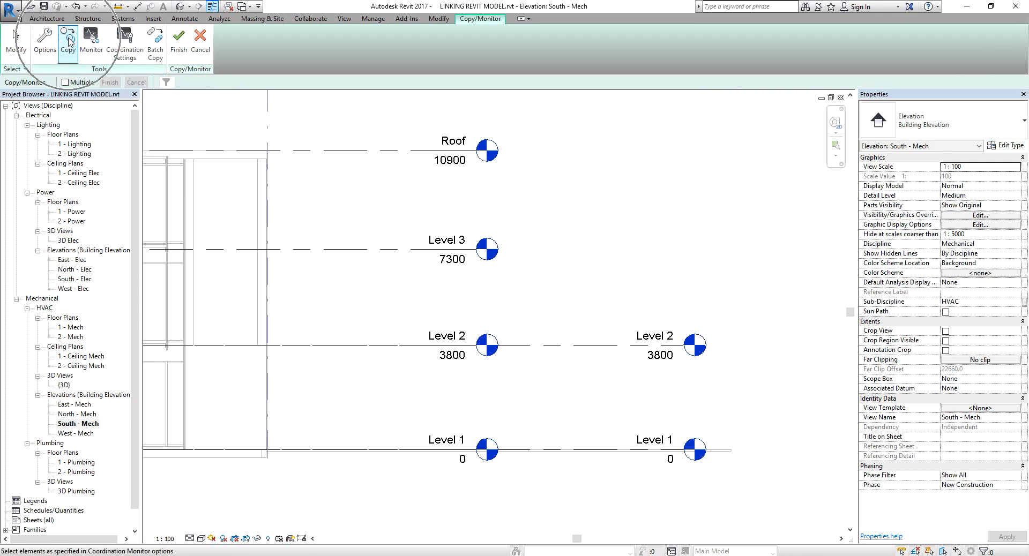
{"action": "left_click", "coordinate": [401, 250]}
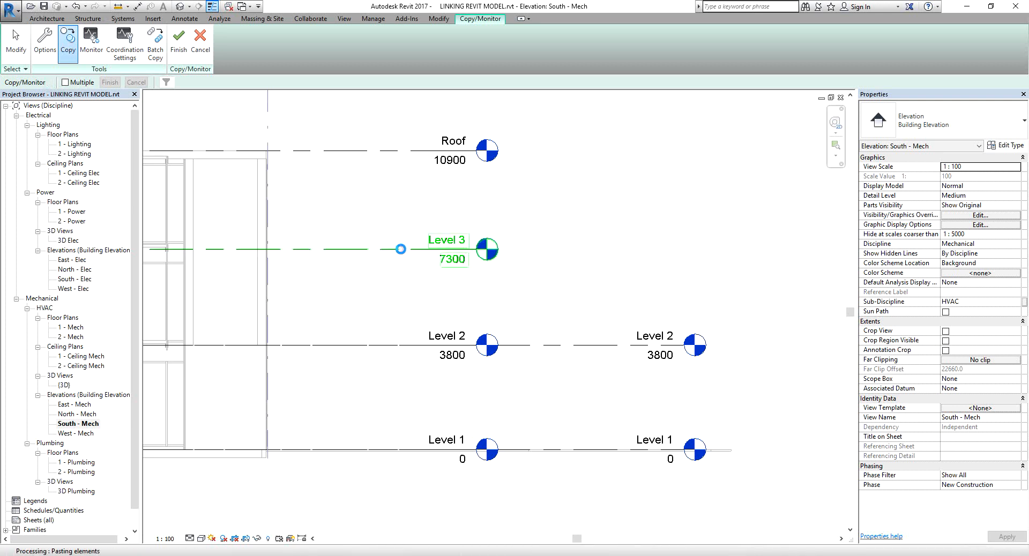
{"action": "scroll", "coordinate": [396, 254], "scroll_direction": "down", "scroll_amount": 4}
{"action": "middle_click_drag", "start_coordinate": [391, 256], "coordinate": [514, 259]}
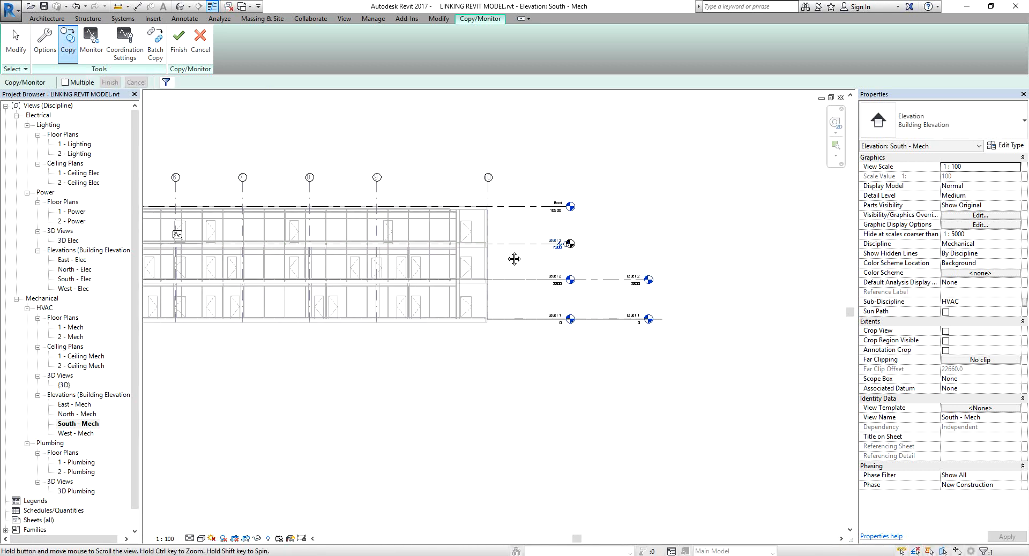
{"action": "left_click", "coordinate": [179, 239]}
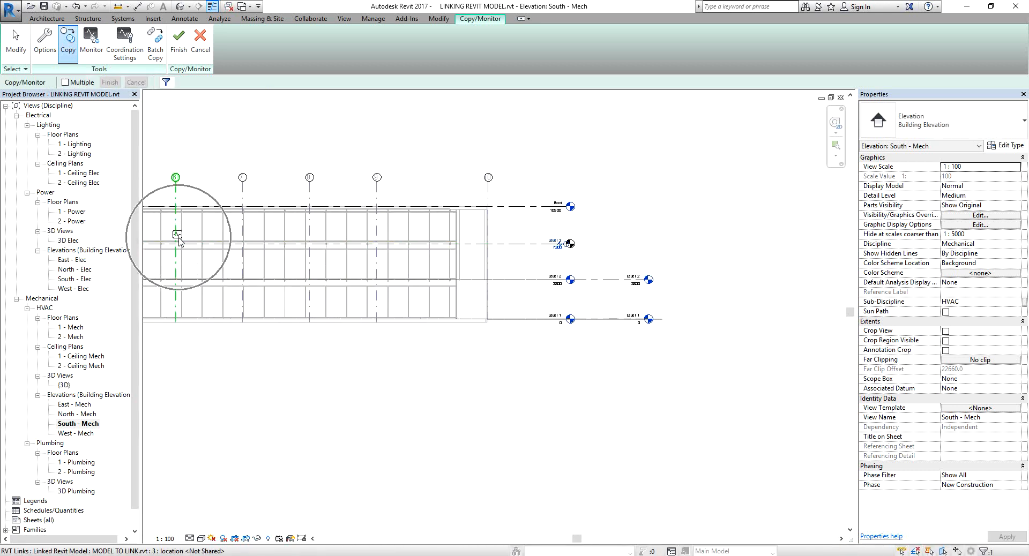
{"action": "scroll", "coordinate": [567, 246], "scroll_direction": "up", "scroll_amount": 3}
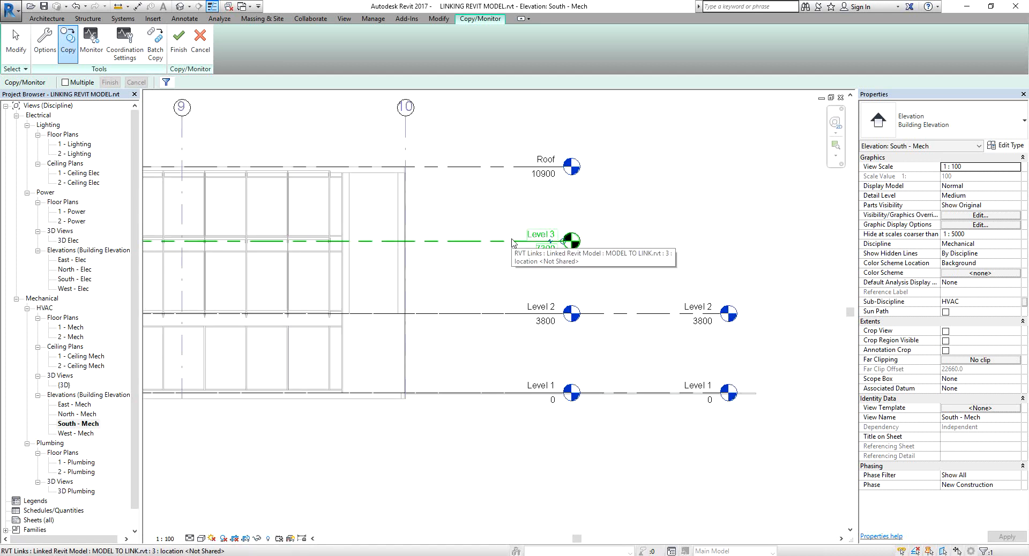
{"action": "left_click", "coordinate": [503, 167]}
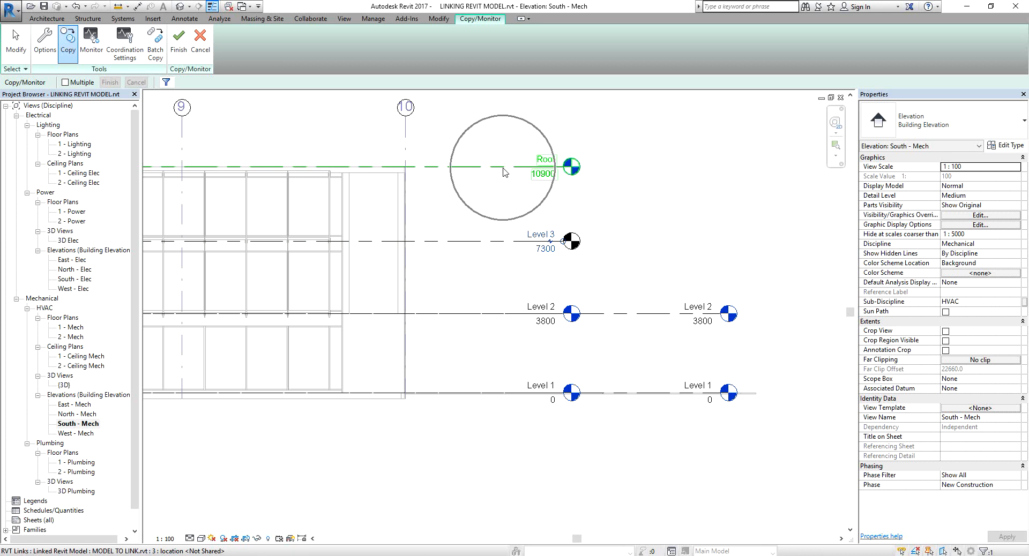
{"action": "left_click", "coordinate": [503, 168]}
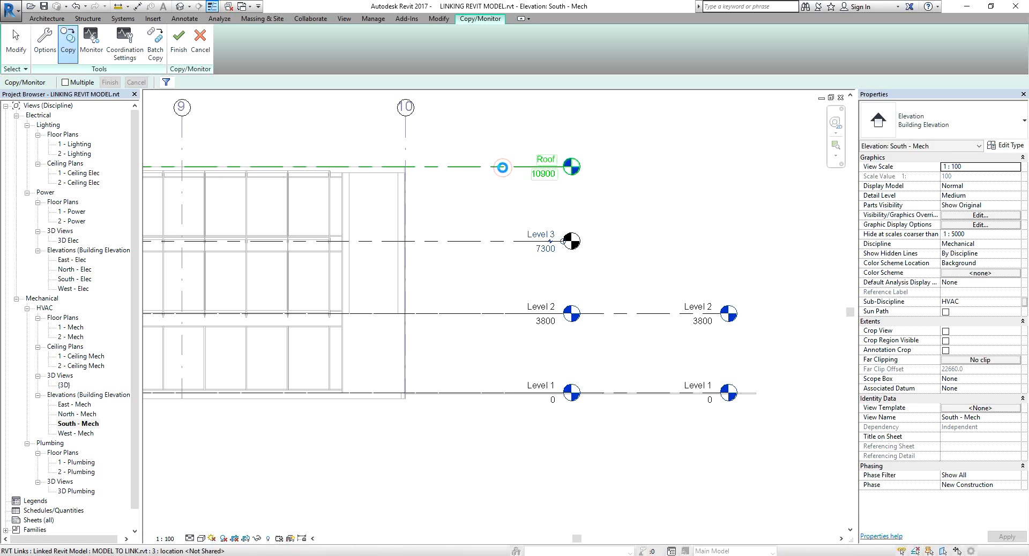
Monitor the host Level 1 against the linked model's Level 1.
{"action": "scroll", "coordinate": [503, 168], "scroll_direction": "down", "scroll_amount": 2}
{"action": "middle_click_drag", "start_coordinate": [500, 200], "coordinate": [638, 203]}
{"action": "key", "text": "ctrl"}
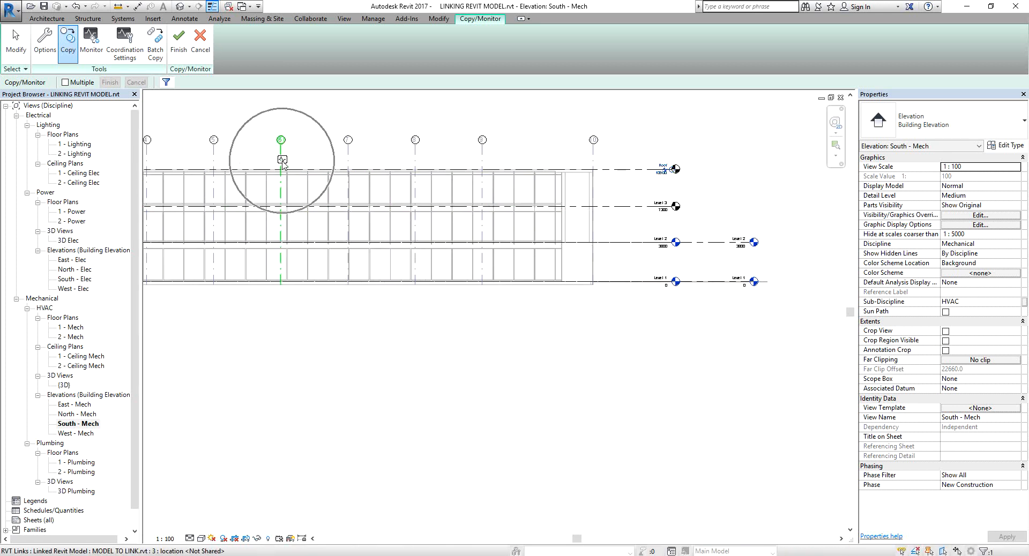
{"action": "scroll", "coordinate": [750, 217], "scroll_direction": "up", "scroll_amount": 3}
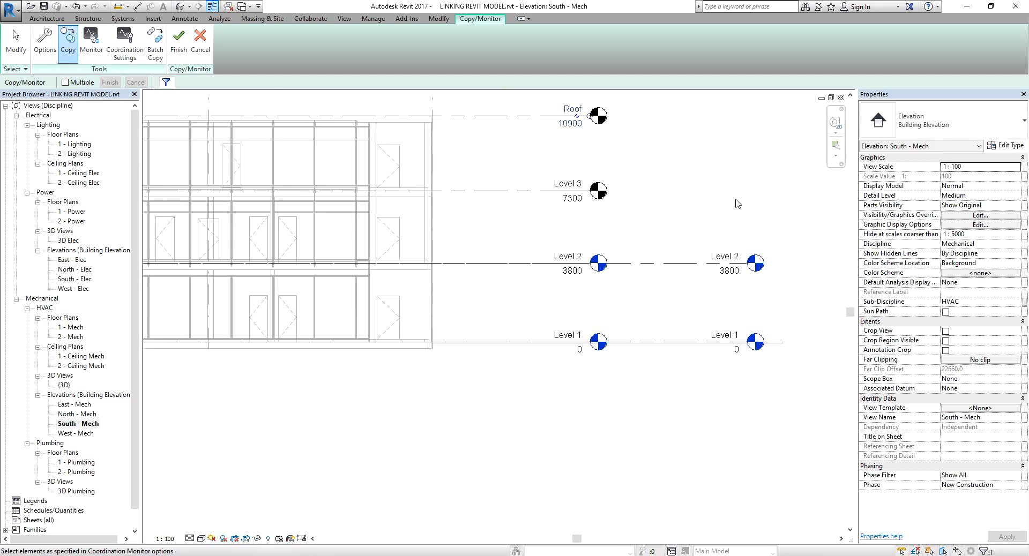
{"action": "middle_click_drag", "start_coordinate": [738, 203], "coordinate": [629, 246]}
{"action": "scroll", "coordinate": [554, 232], "scroll_direction": "up", "scroll_amount": 1}
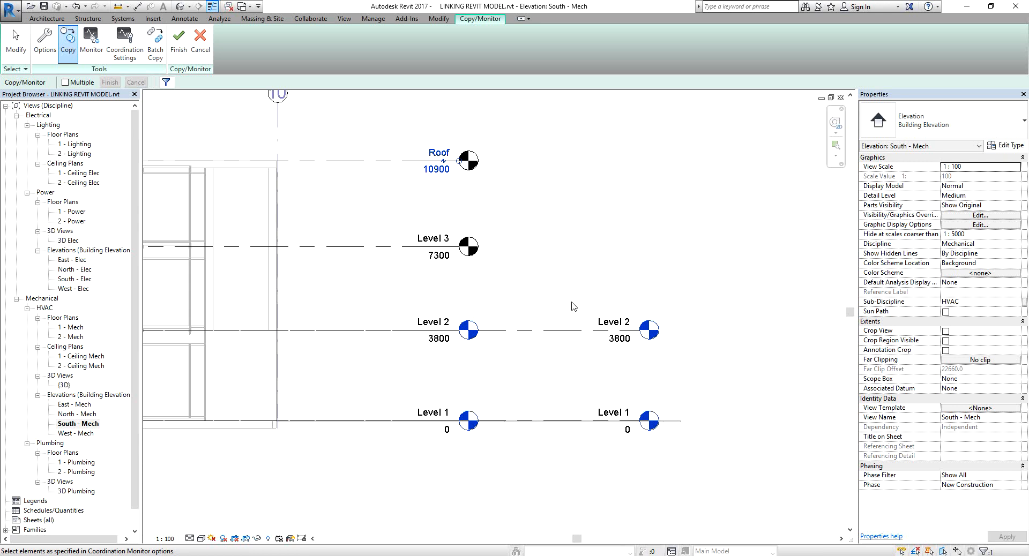
{"action": "left_click", "coordinate": [90, 43]}
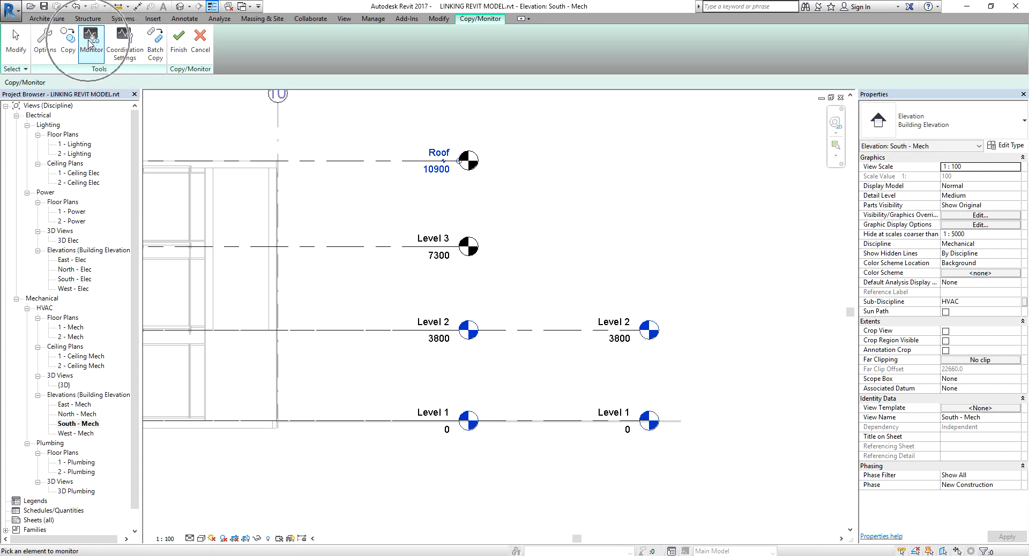
{"action": "left_click", "coordinate": [573, 416]}
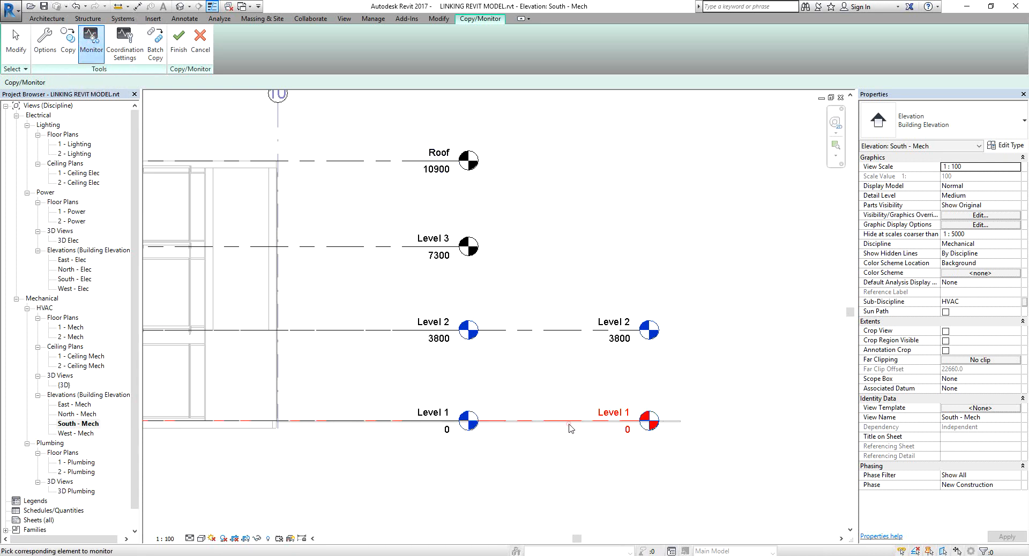
{"action": "left_click", "coordinate": [368, 426]}
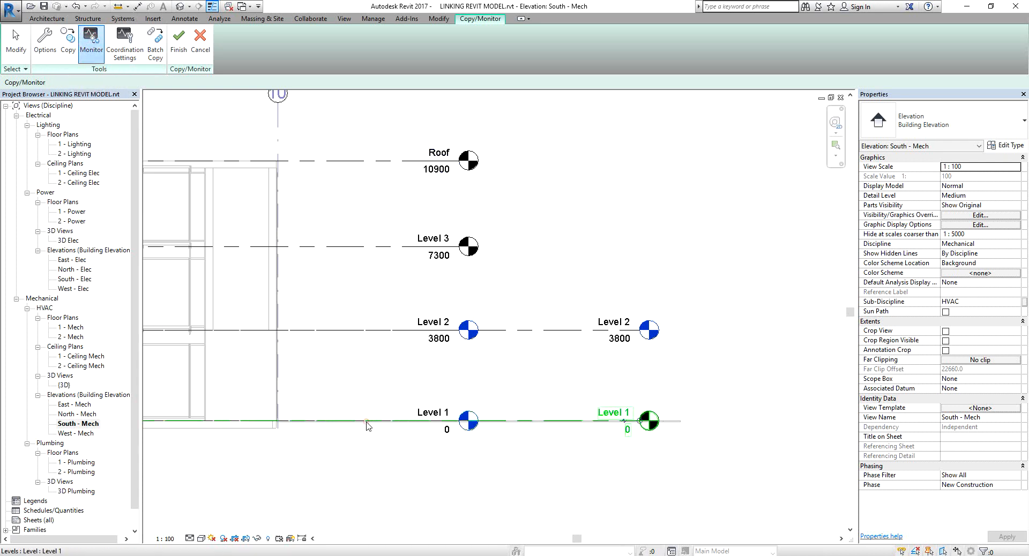
Monitor the host Level 2 against the linked model's Level 2.
{"action": "scroll", "coordinate": [368, 426], "scroll_direction": "down", "scroll_amount": 2}
{"action": "middle_click_drag", "start_coordinate": [444, 422], "coordinate": [588, 398]}
{"action": "scroll", "coordinate": [290, 420], "scroll_direction": "down", "scroll_amount": 3}
{"action": "middle_click_drag", "start_coordinate": [228, 424], "coordinate": [395, 384]}
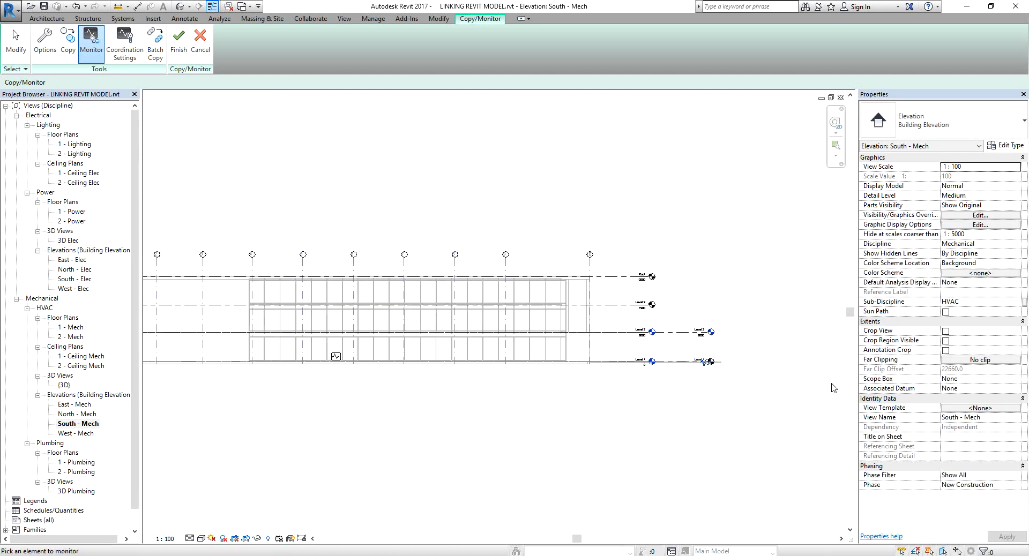
{"action": "scroll", "coordinate": [673, 355], "scroll_direction": "up", "scroll_amount": 3}
{"action": "left_click", "coordinate": [686, 314]}
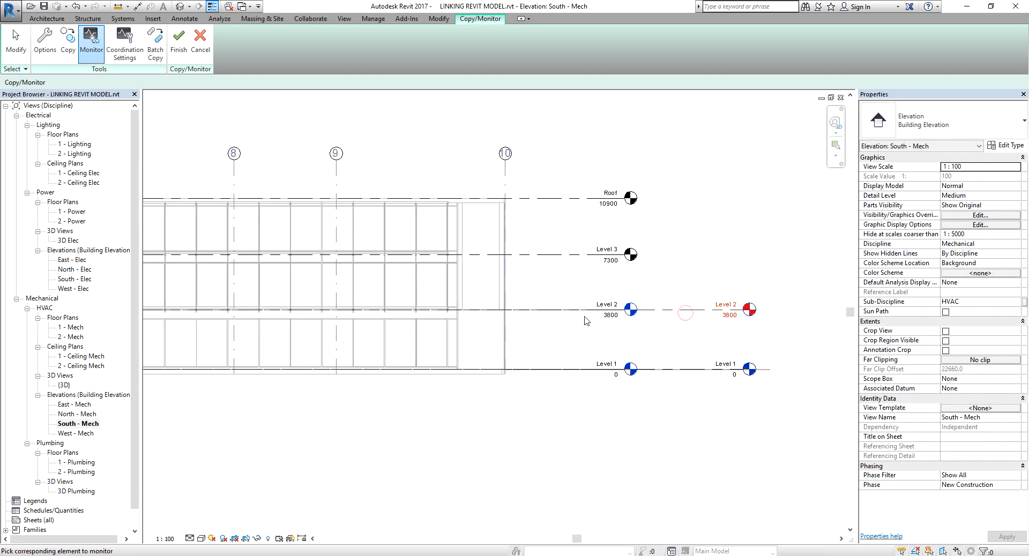
{"action": "left_click", "coordinate": [537, 316]}
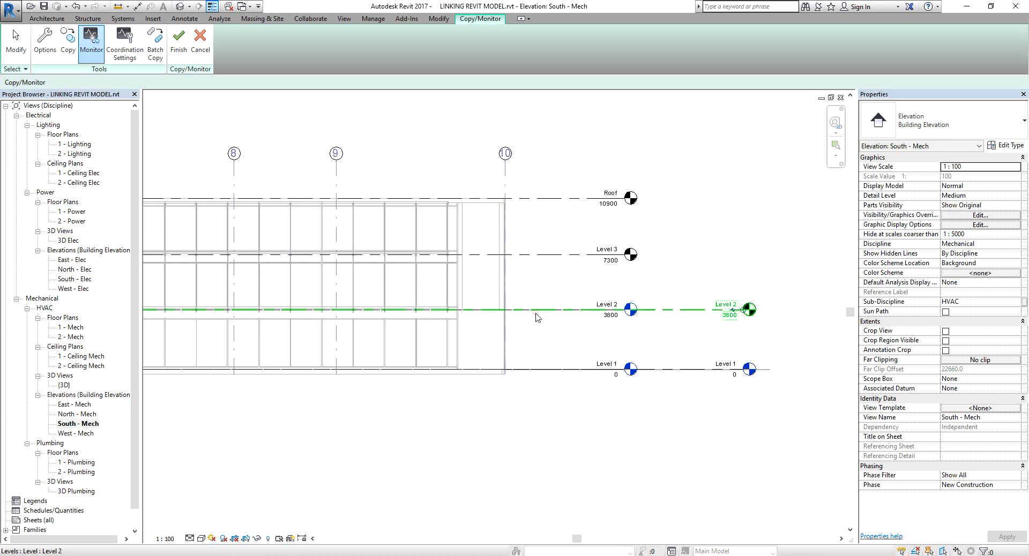
Finish the Copy/Monitor session to save the copied and monitored levels.
{"action": "scroll", "coordinate": [720, 310], "scroll_direction": "down", "scroll_amount": 3}
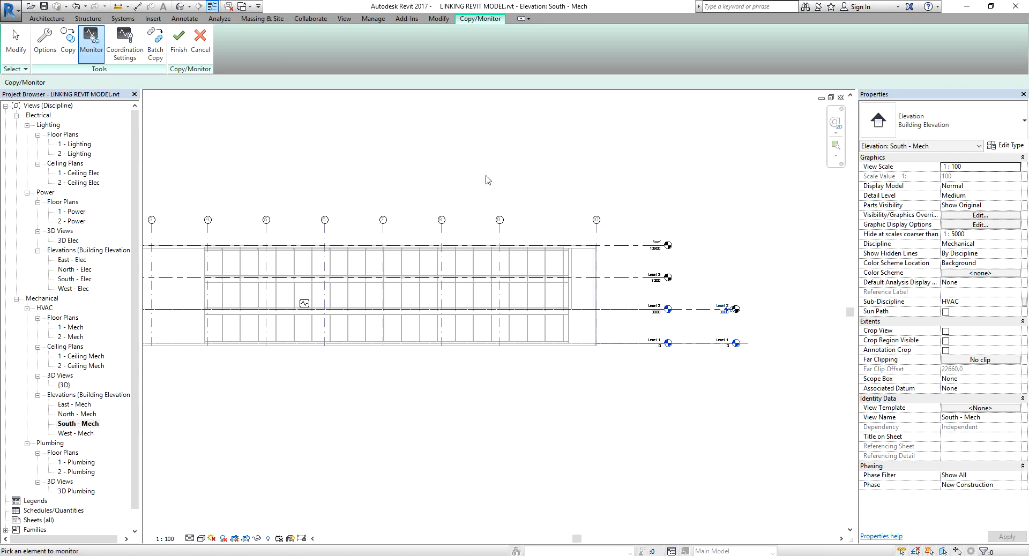
{"action": "middle_click_drag", "start_coordinate": [539, 149], "coordinate": [583, 199]}
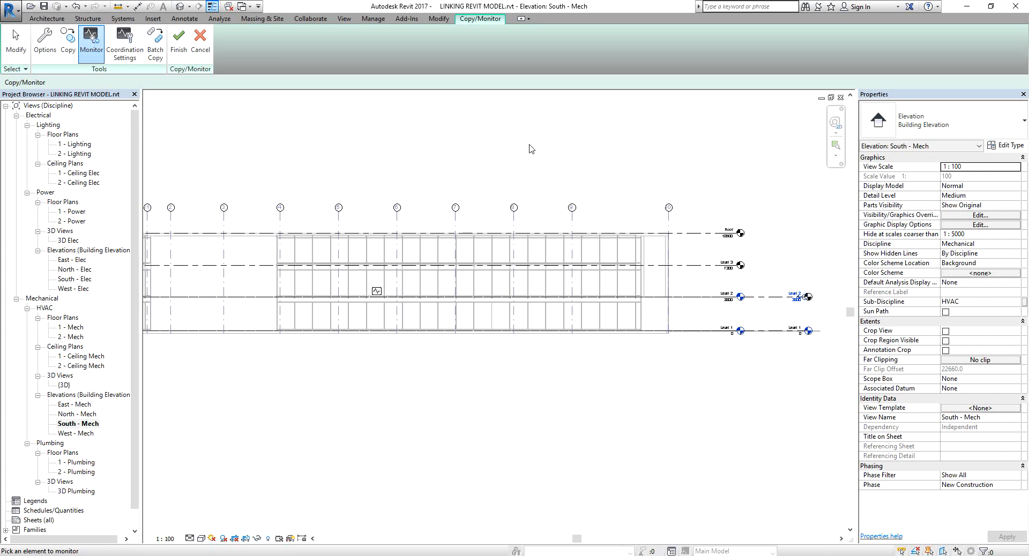
{"action": "left_click", "coordinate": [178, 46]}
Extend the Roof level's end out to line up with the linked model's level heads.
{"action": "scroll", "coordinate": [747, 198], "scroll_direction": "up", "scroll_amount": 3}
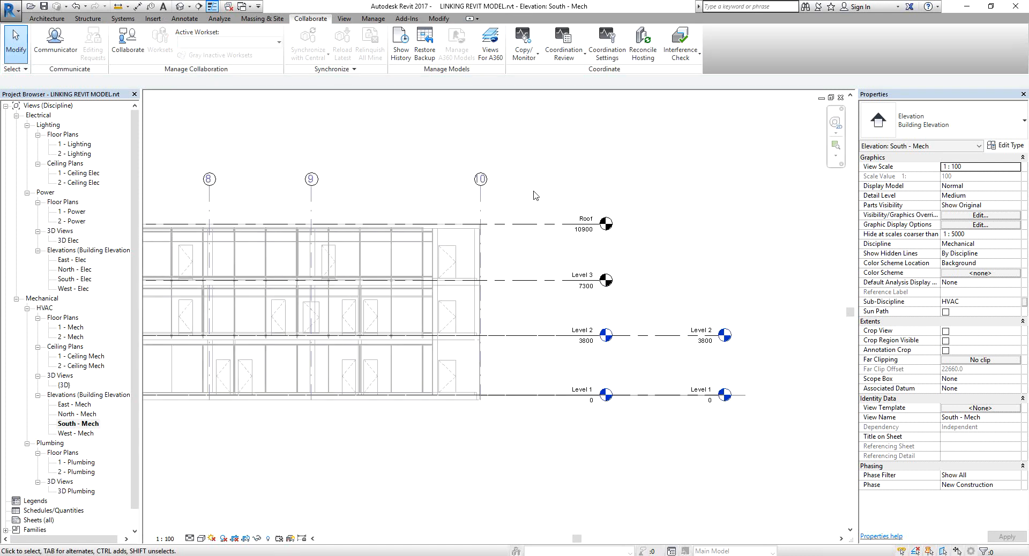
{"action": "left_click", "coordinate": [560, 229]}
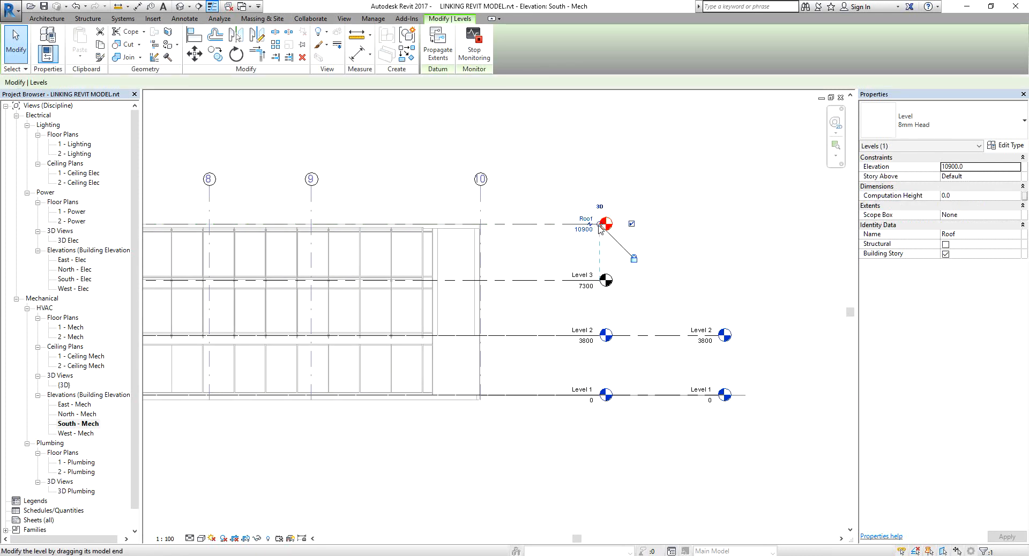
{"action": "left_click_drag", "start_coordinate": [600, 225], "coordinate": [721, 239]}
{"action": "left_click", "coordinate": [777, 156]}
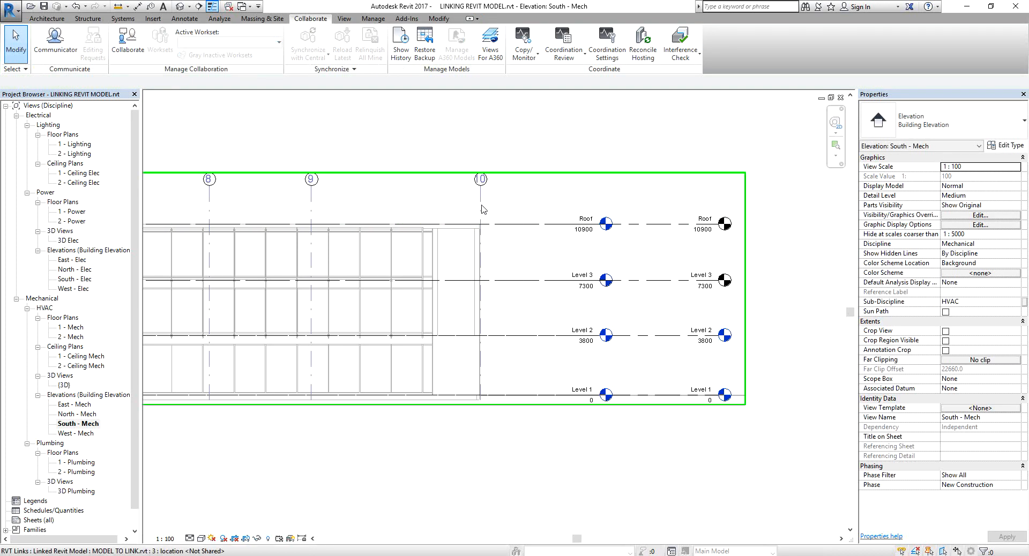
{"action": "left_click", "coordinate": [578, 249]}
{"action": "key", "text": "Escape"}
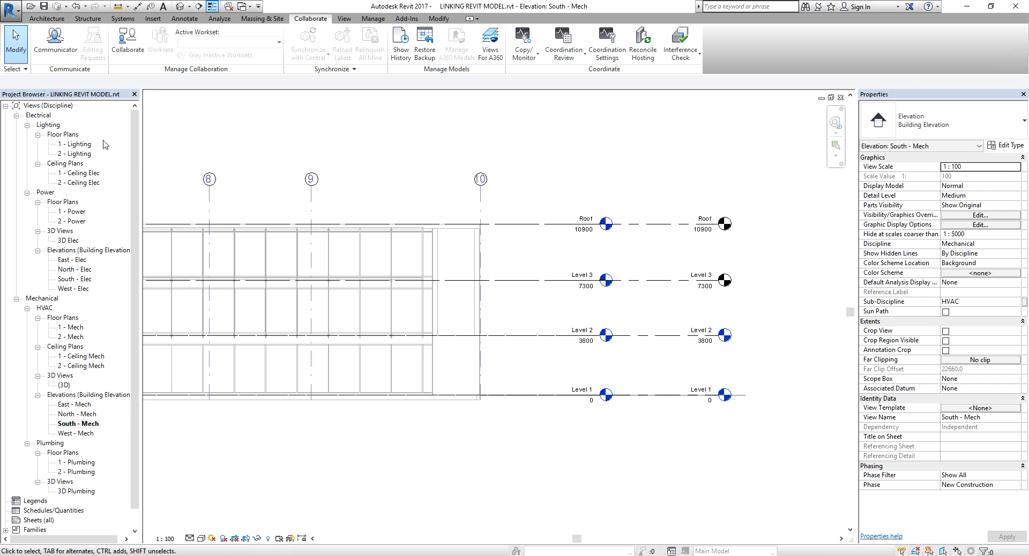
Open the 1 - Mech floor plan view.
{"action": "double_click", "coordinate": [74, 328]}
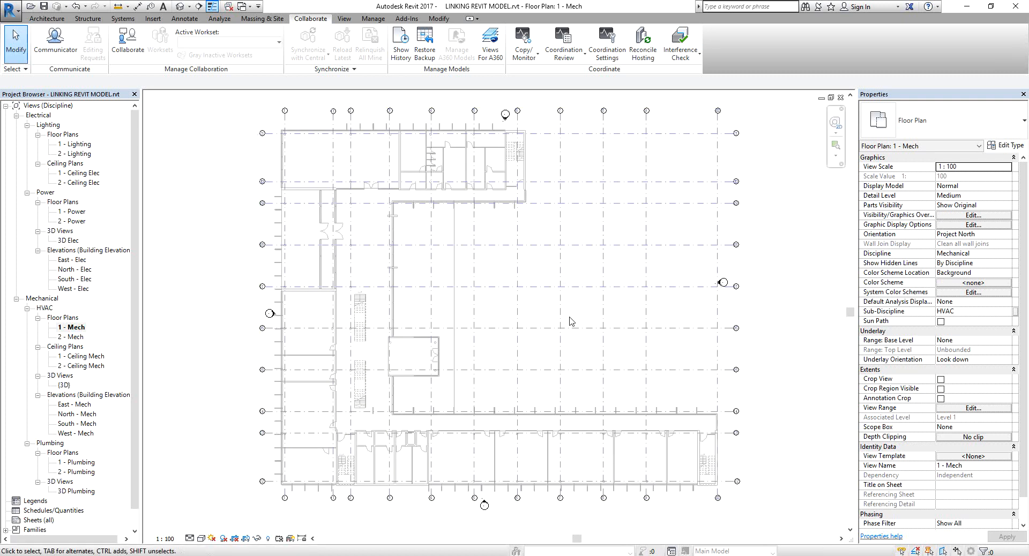
{"action": "middle_click_drag", "start_coordinate": [552, 295], "coordinate": [552, 297]}
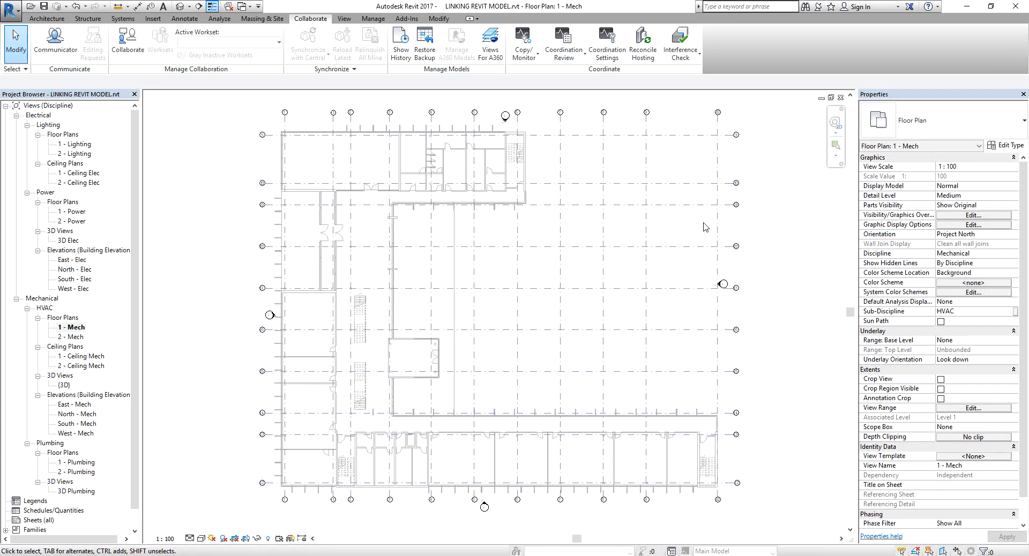
{"action": "left_click", "coordinate": [791, 218]}
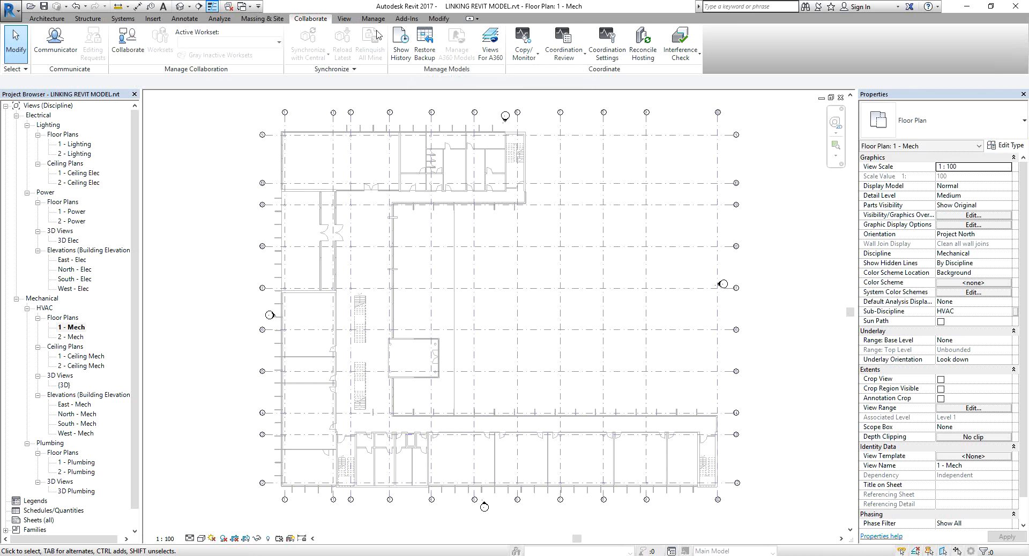
Enable collaboration within your network, saving the model first.
{"action": "left_click", "coordinate": [123, 42]}
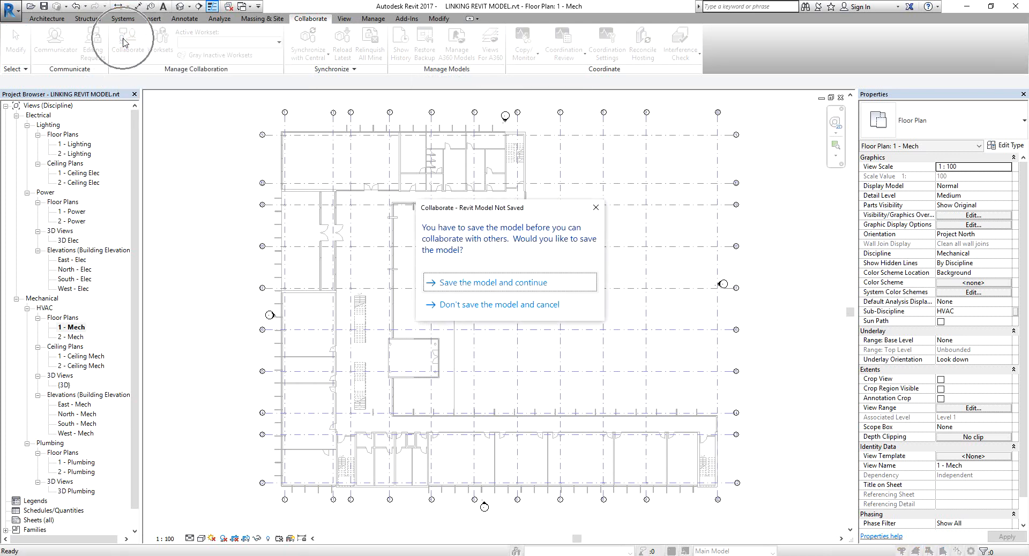
{"action": "left_click", "coordinate": [486, 288]}
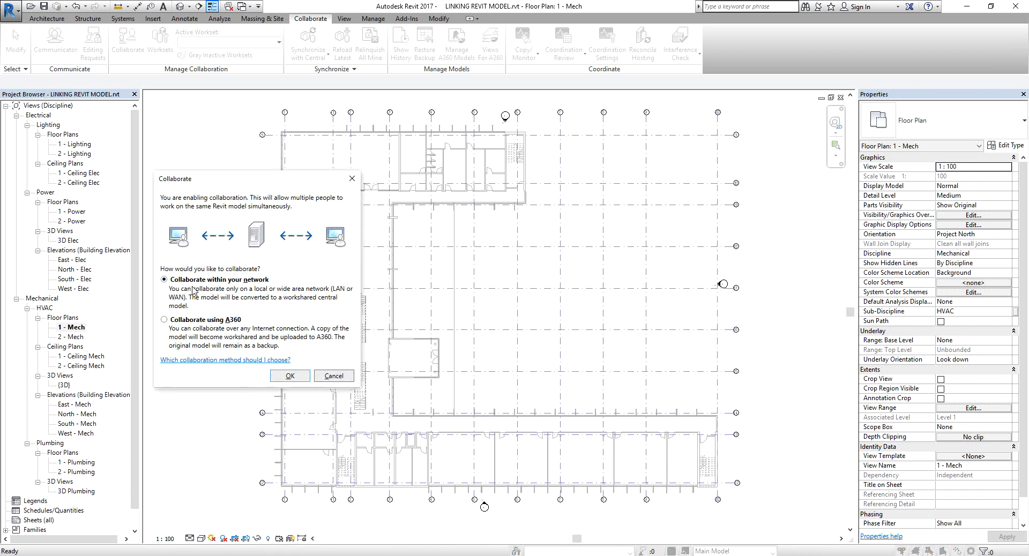
{"action": "left_click", "coordinate": [215, 285]}
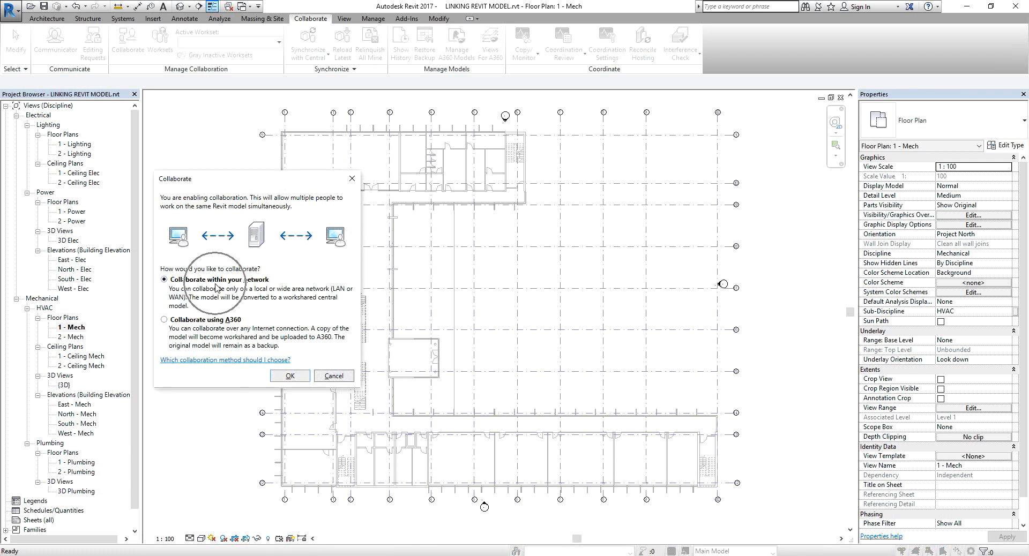
{"action": "left_click", "coordinate": [290, 376]}
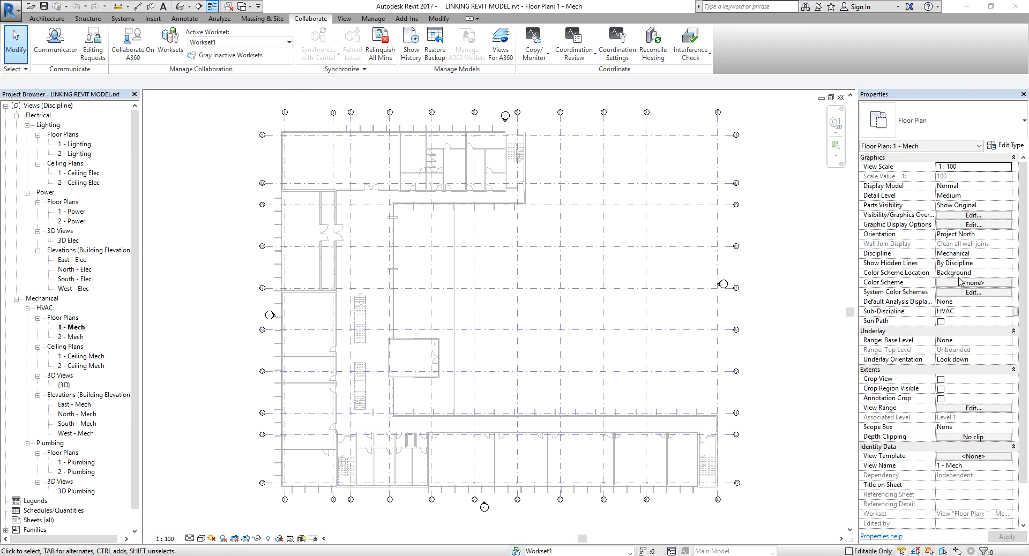
Open Worksets and rename the Shared Levels and Grids workset to ACMV.
{"action": "left_click", "coordinate": [175, 42]}
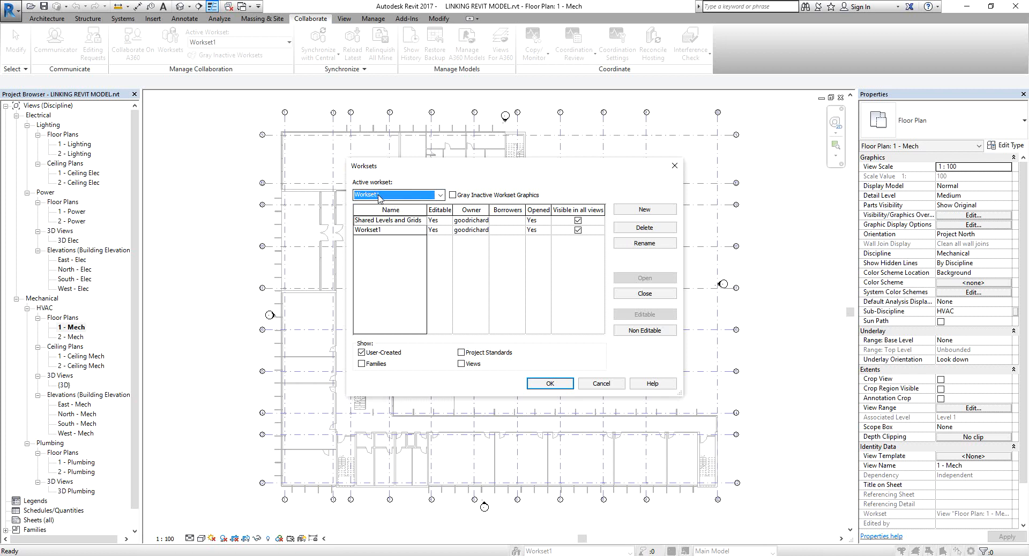
{"action": "key", "text": "ctrl"}
{"action": "key", "text": "ctrl"}
{"action": "key", "text": "ctrl"}
{"action": "key", "text": "ctrl"}
{"action": "key", "text": "ctrl"}
{"action": "left_click", "coordinate": [647, 243]}
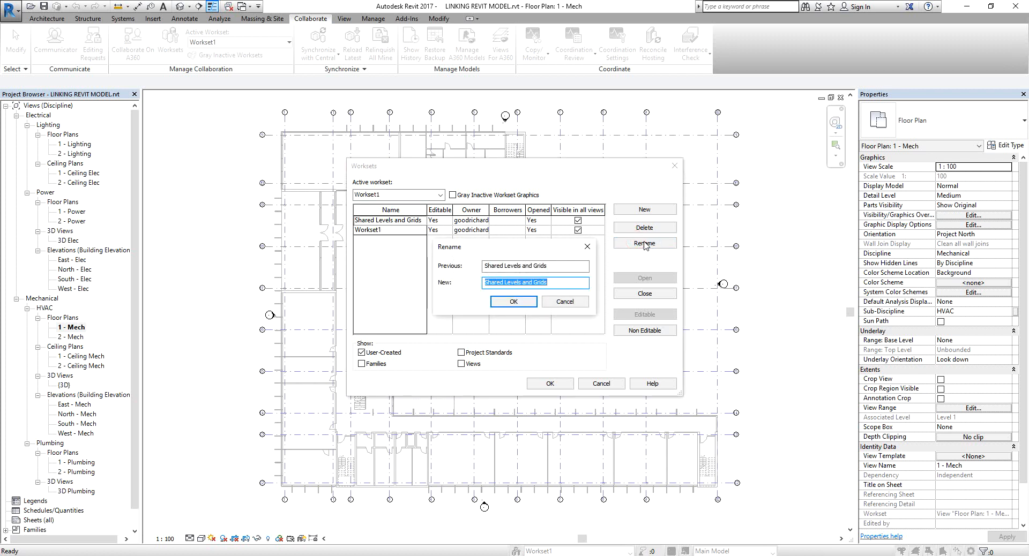
{"action": "type", "text": "ACM"}
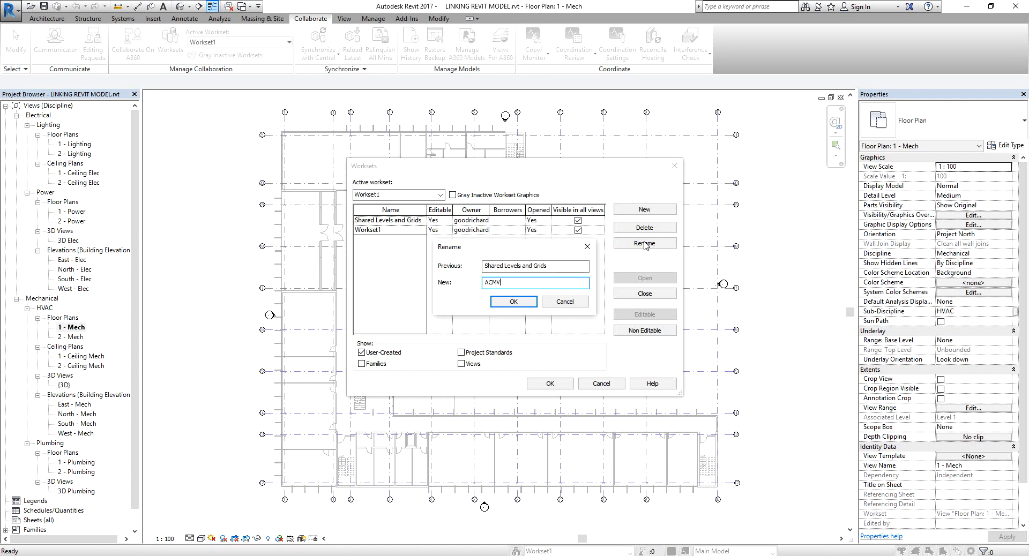
{"action": "type", "text": "V"}
{"action": "left_click", "coordinate": [518, 301]}
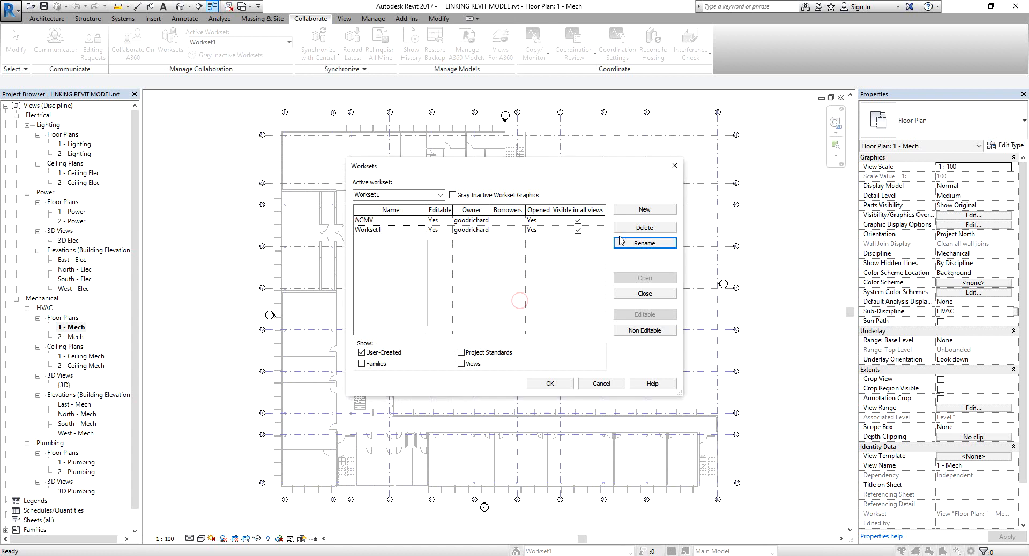
Rename the ACMV workset back to Shared Levels and Grids.
{"action": "left_click", "coordinate": [635, 212]}
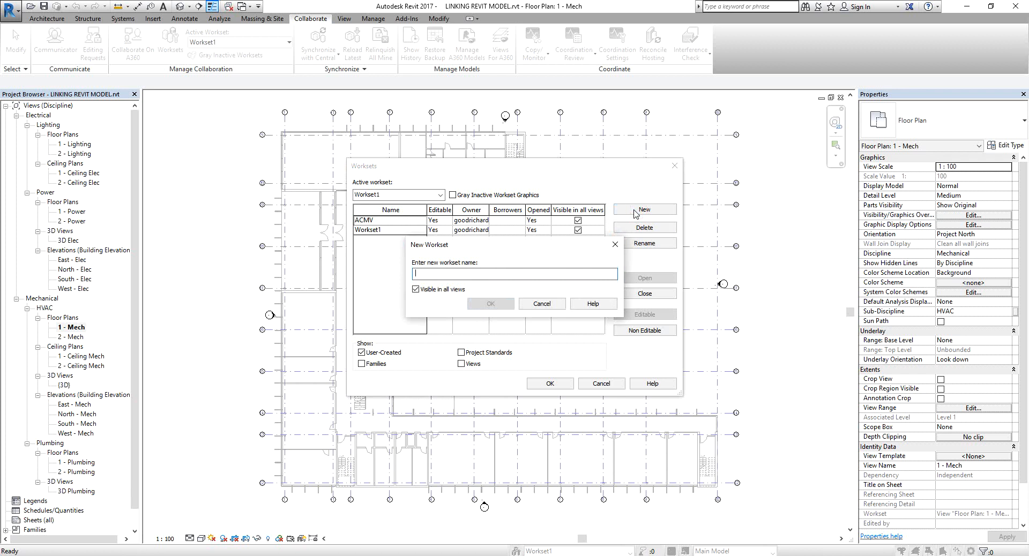
{"action": "left_click", "coordinate": [556, 303]}
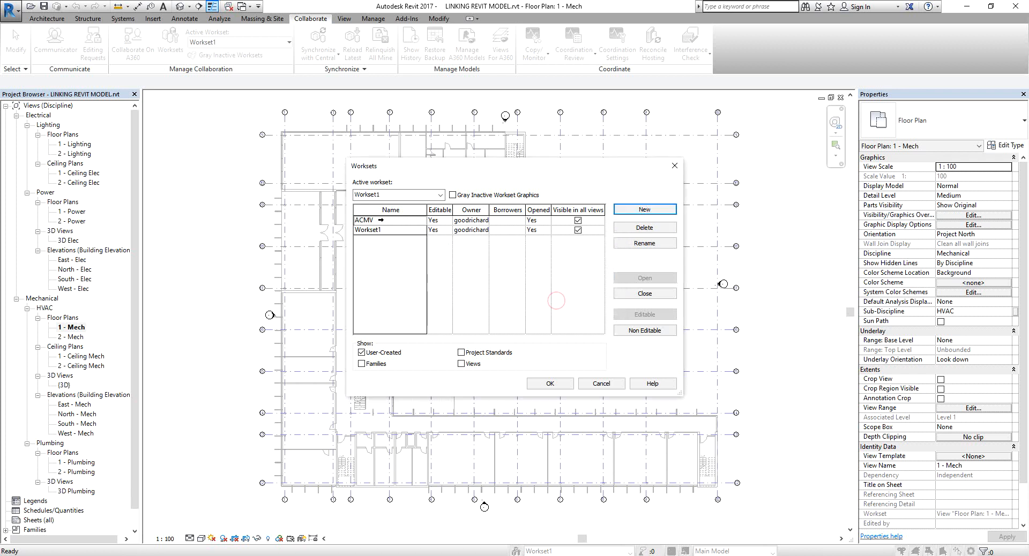
{"action": "left_click", "coordinate": [379, 219]}
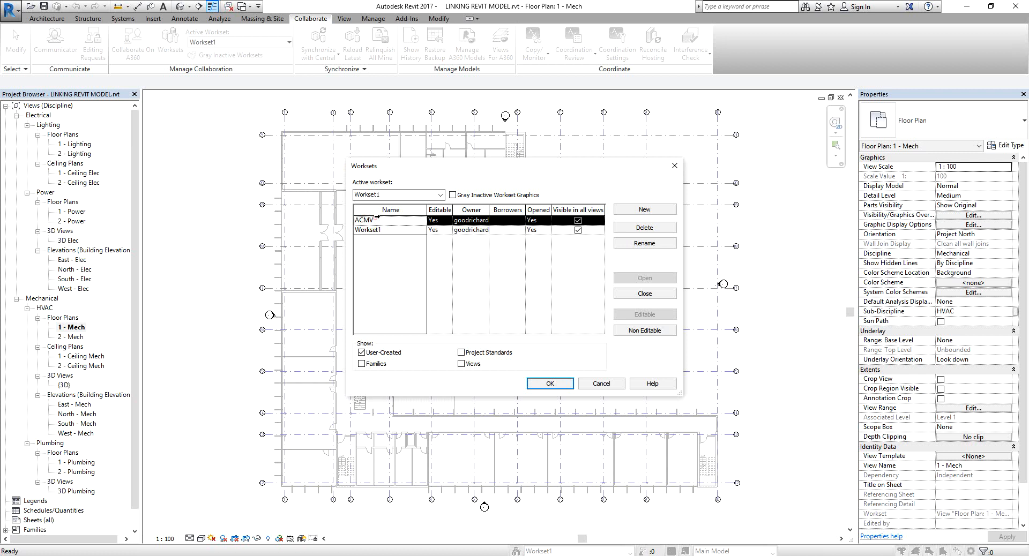
{"action": "left_click", "coordinate": [644, 243]}
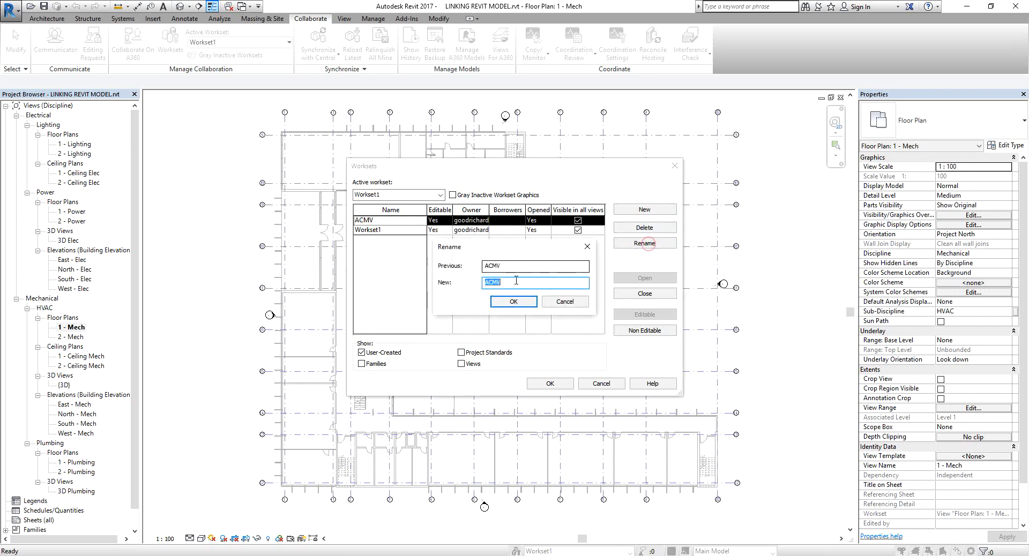
{"action": "type", "text": "sHAR"}
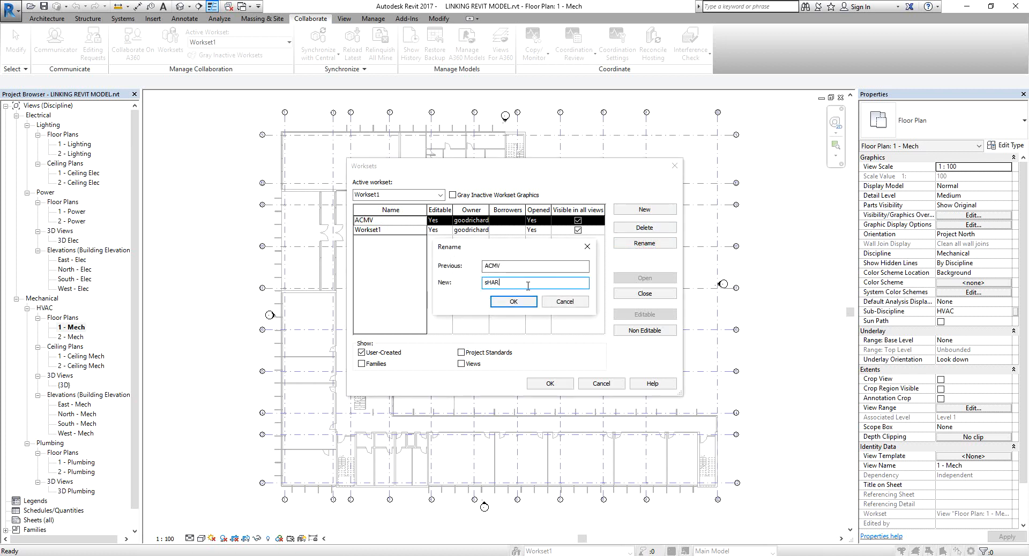
{"action": "type", "text": "ED lEVEL"}
{"action": "key", "text": "BackSpace"}
{"action": "key", "text": "BackSpace"}
{"action": "key", "text": "BackSpace"}
{"action": "key", "text": "BackSpace"}
{"action": "key", "text": "BackSpace"}
{"action": "key", "text": "BackSpace"}
{"action": "key", "text": "BackSpace"}
{"action": "key", "text": "BackSpace"}
{"action": "key", "text": "BackSpace"}
{"action": "key", "text": "BackSpace"}
{"action": "key", "text": "BackSpace"}
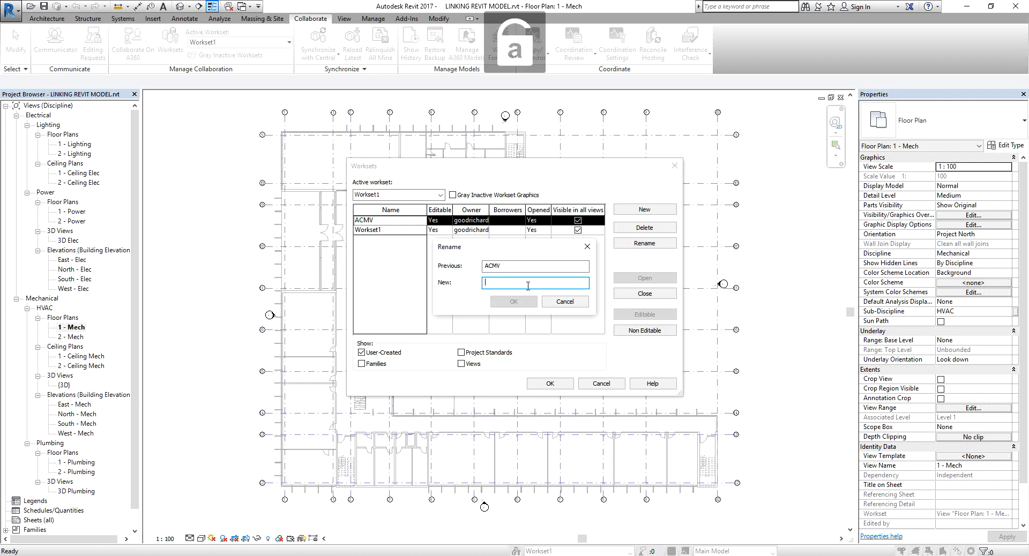
{"action": "key", "text": "Caps_Lock"}
{"action": "type", "text": "Shared Levels and Grids"}
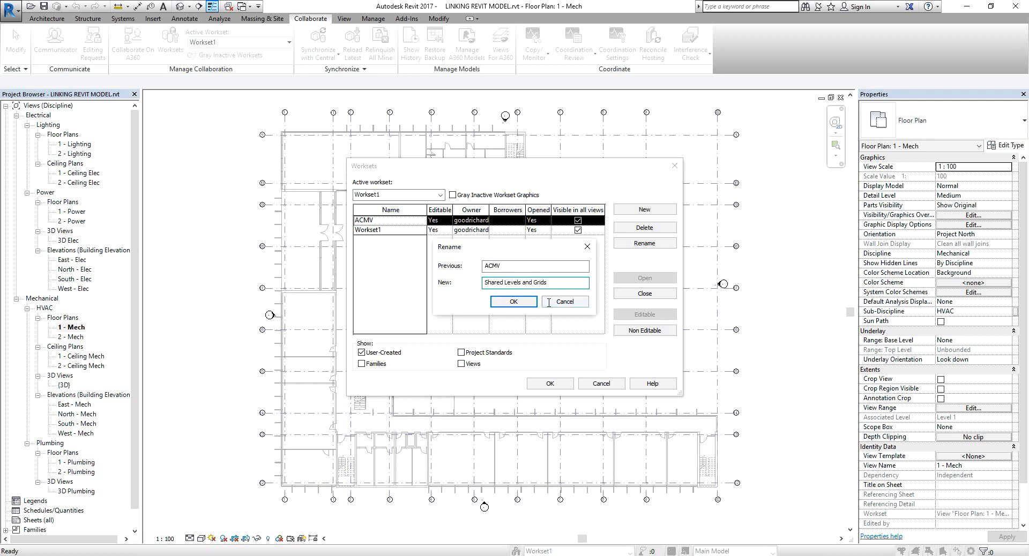
{"action": "left_click", "coordinate": [513, 301]}
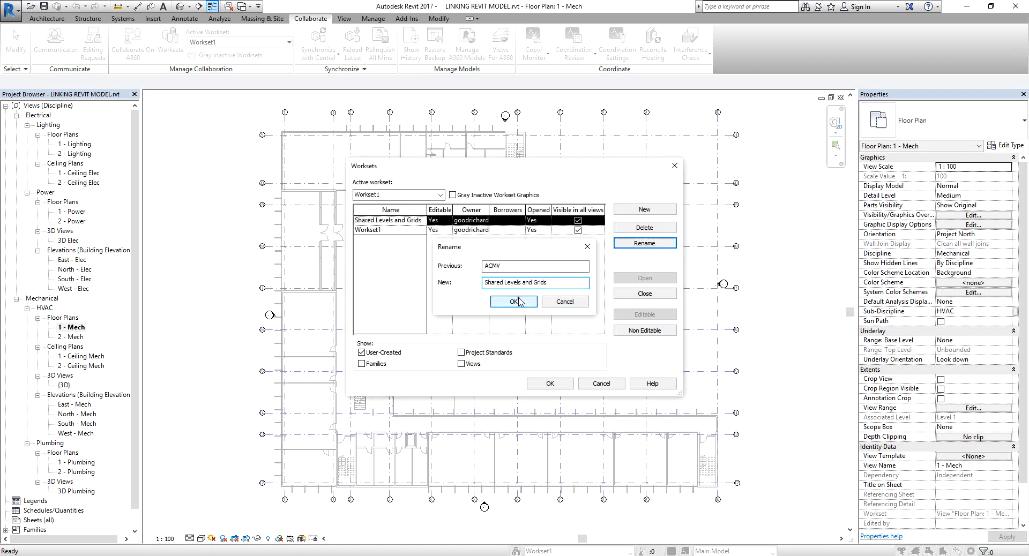
Rename Workset1 to ACMV.
{"action": "left_click", "coordinate": [372, 231]}
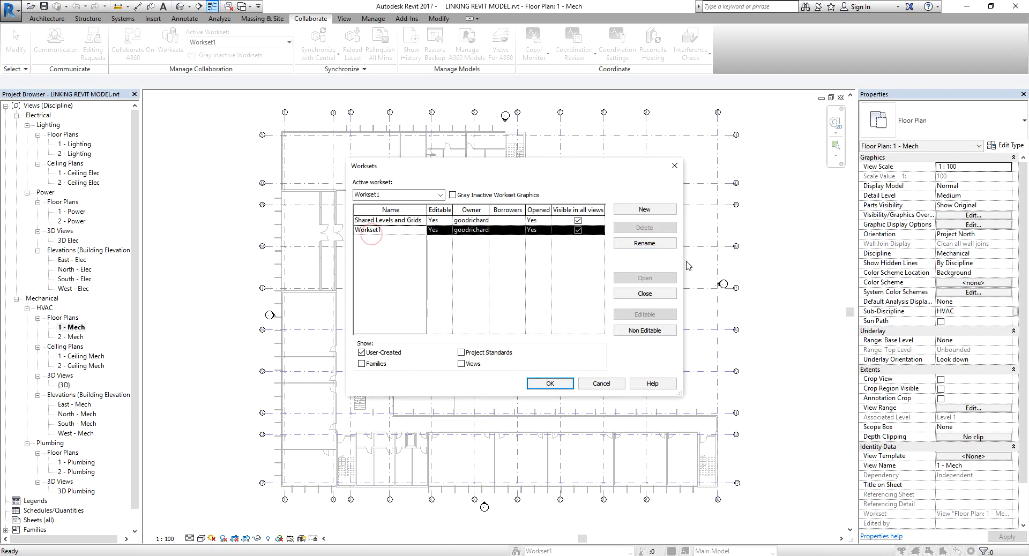
{"action": "left_click", "coordinate": [655, 245]}
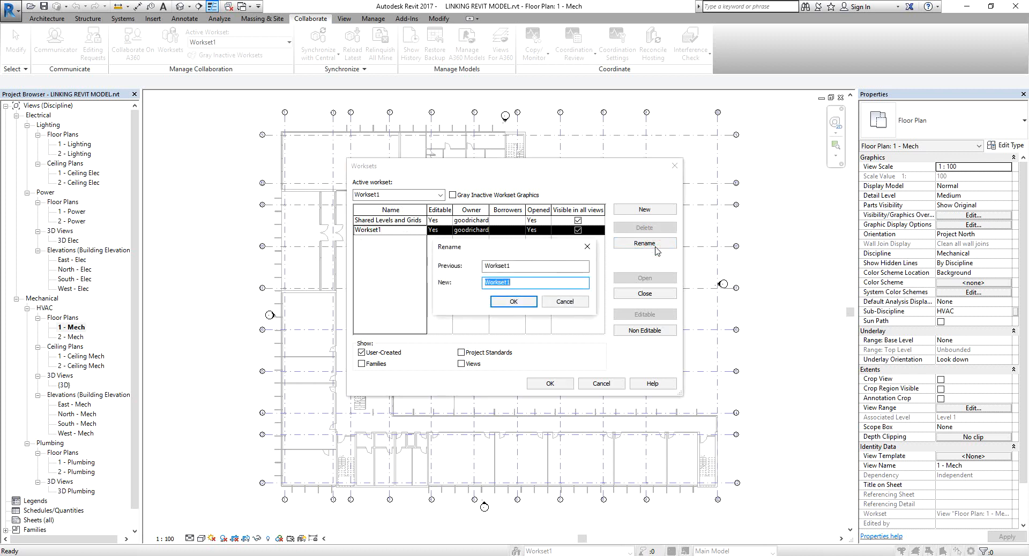
{"action": "type", "text": "ACMV"}
{"action": "left_click", "coordinate": [514, 302]}
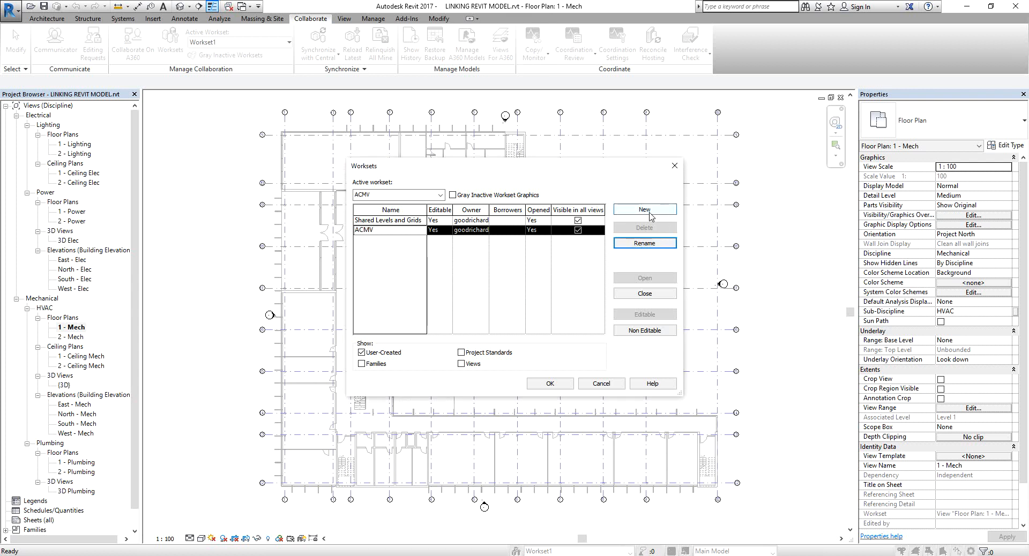
Create two new worksets named LIGHTING and PLUMBING.
{"action": "left_click", "coordinate": [648, 213]}
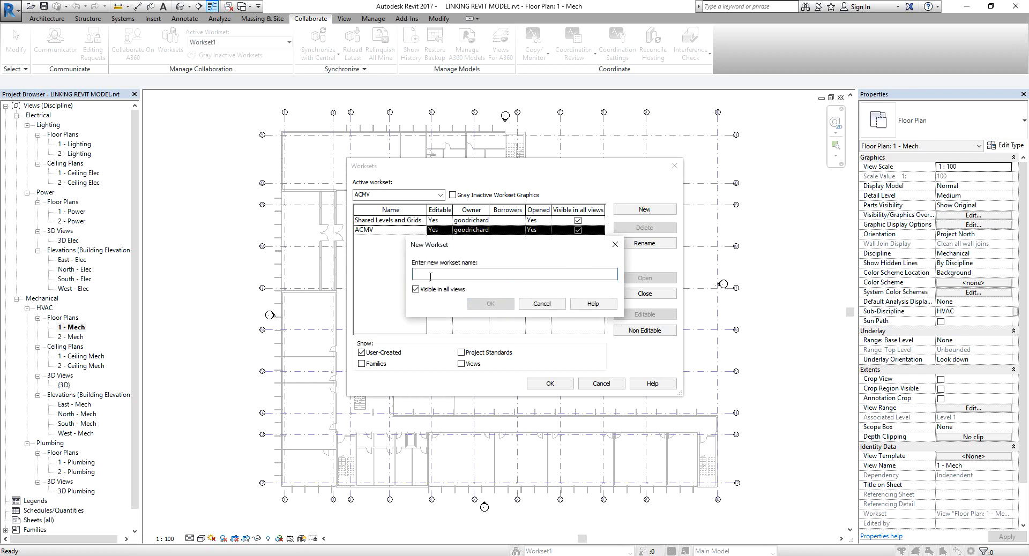
{"action": "type", "text": "LIGHTING"}
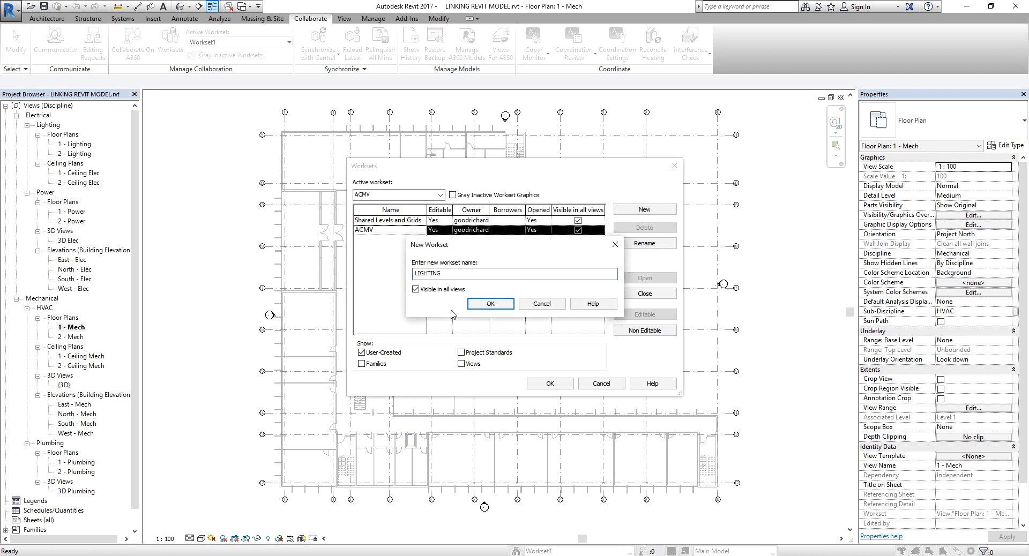
{"action": "left_click", "coordinate": [499, 303]}
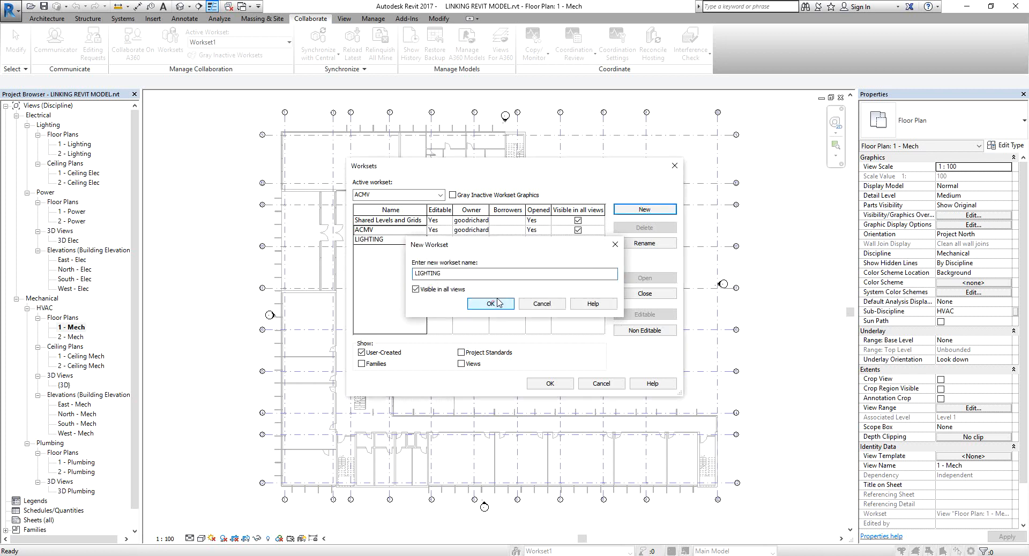
{"action": "left_click", "coordinate": [646, 210]}
{"action": "type", "text": "PLUMBING"}
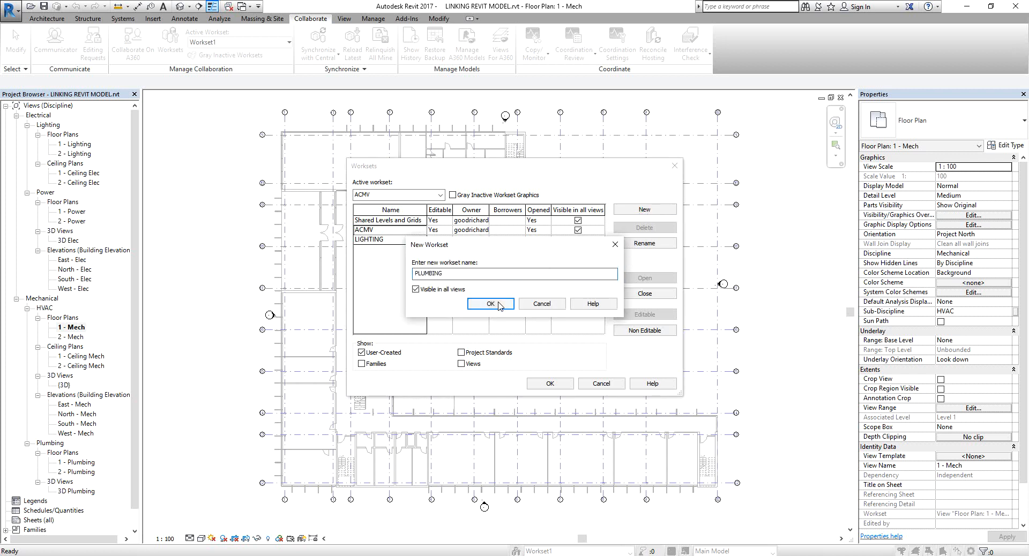
{"action": "key", "text": "Return"}
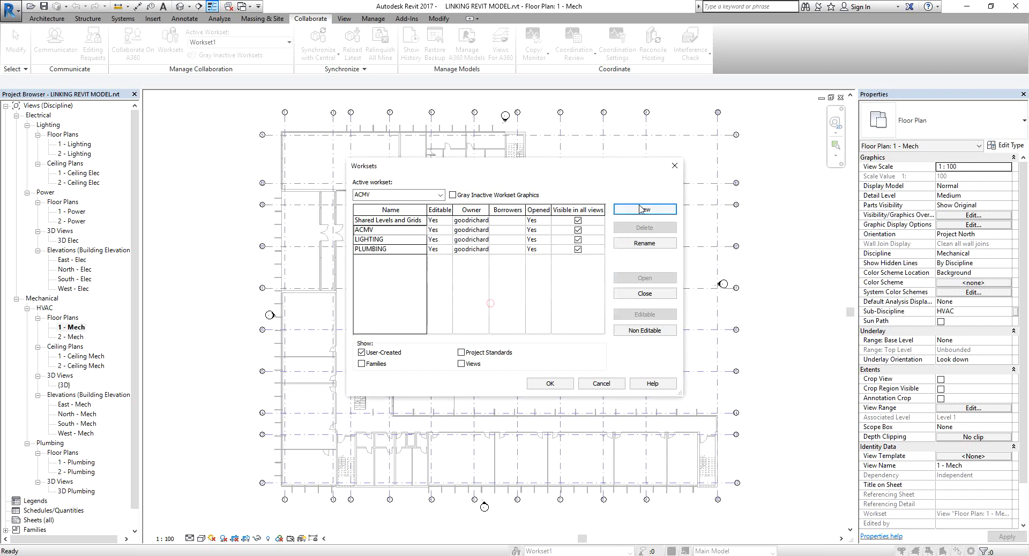
Create two more worksets named POWER and TELECOM.
{"action": "left_click", "coordinate": [652, 210]}
{"action": "type", "text": "POWER"}
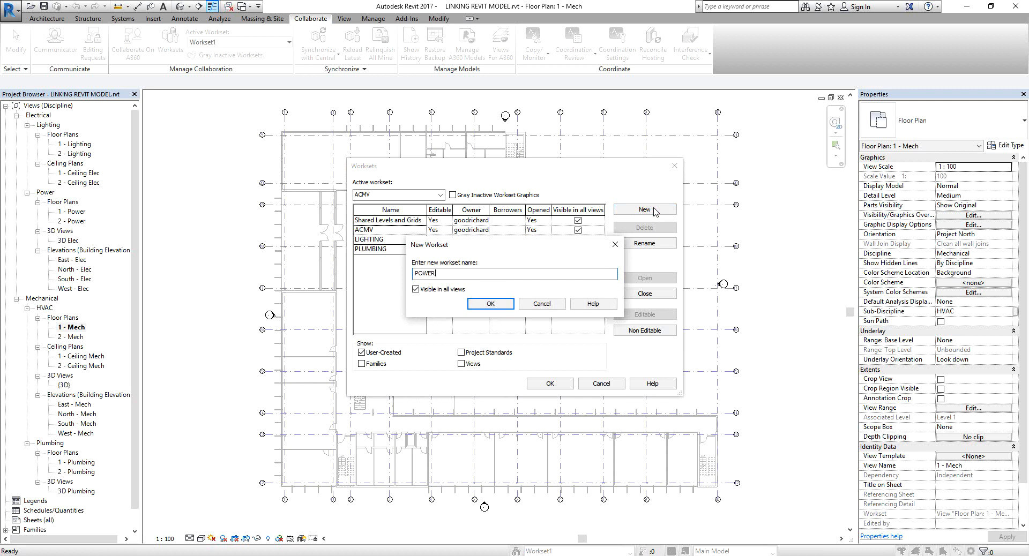
{"action": "left_click", "coordinate": [491, 303]}
{"action": "left_click", "coordinate": [663, 211]}
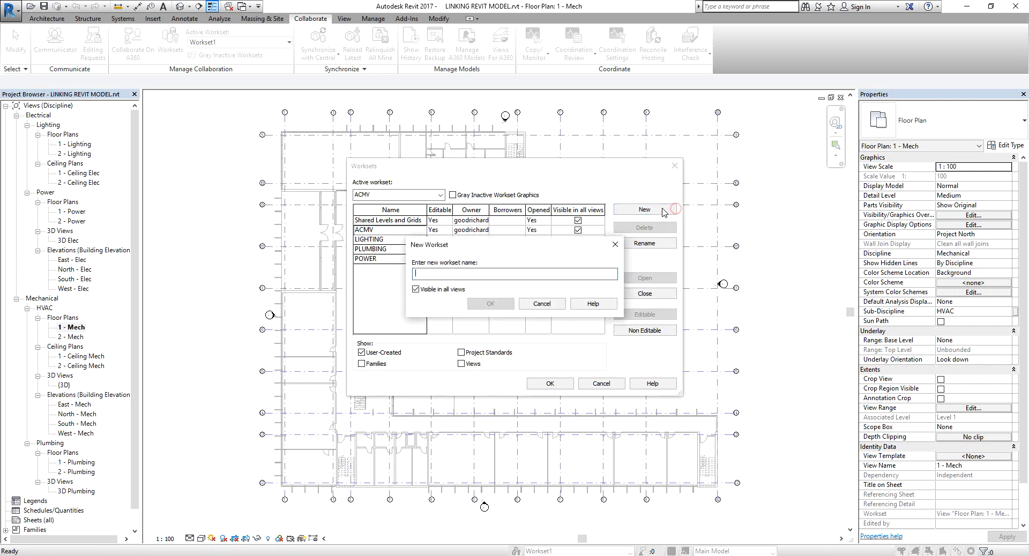
{"action": "type", "text": "tELE"}
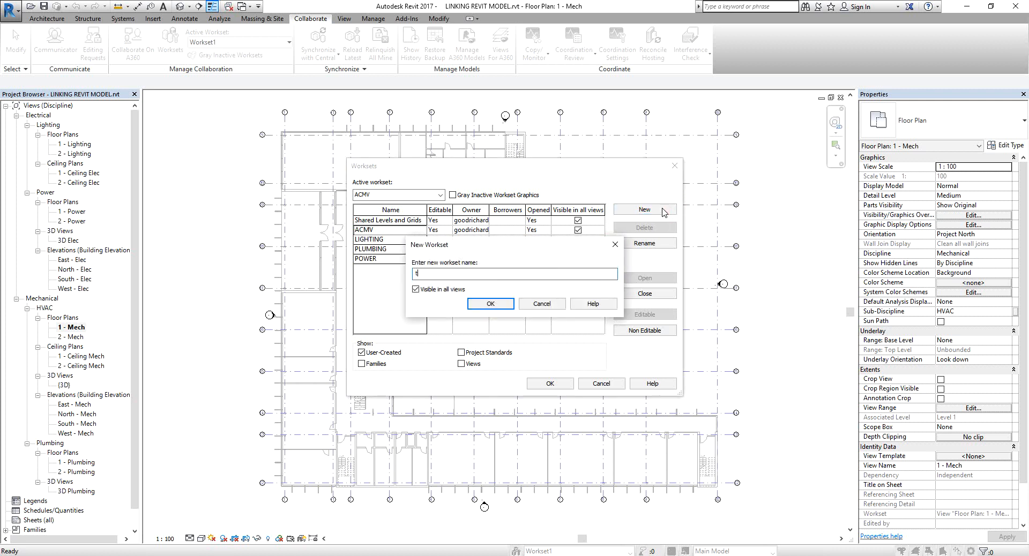
{"action": "key", "text": "BackSpace"}
{"action": "type", "text": "TELECOM"}
{"action": "left_click", "coordinate": [493, 305]}
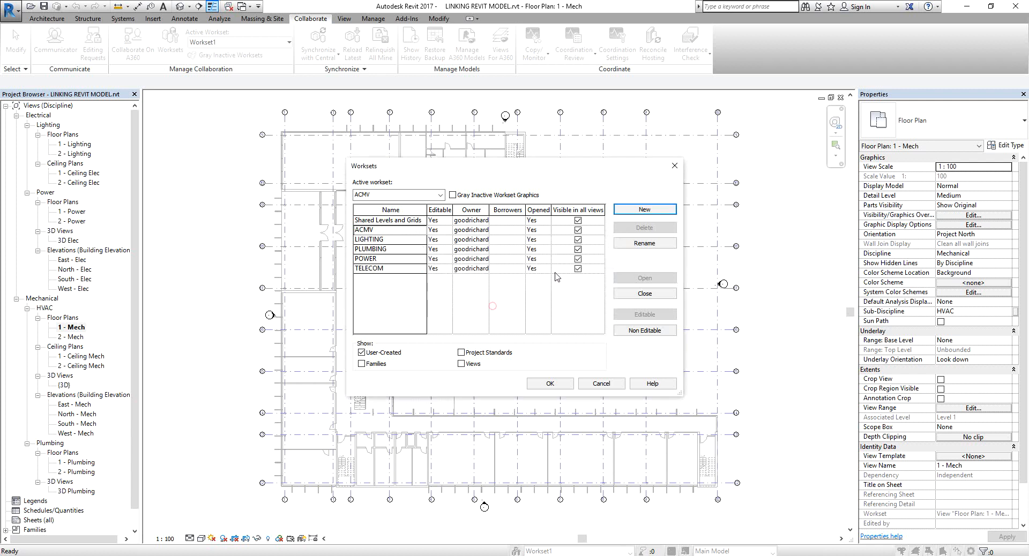
Create two more worksets named FIRE PROTECTION and SANITARY.
{"action": "left_click", "coordinate": [645, 210]}
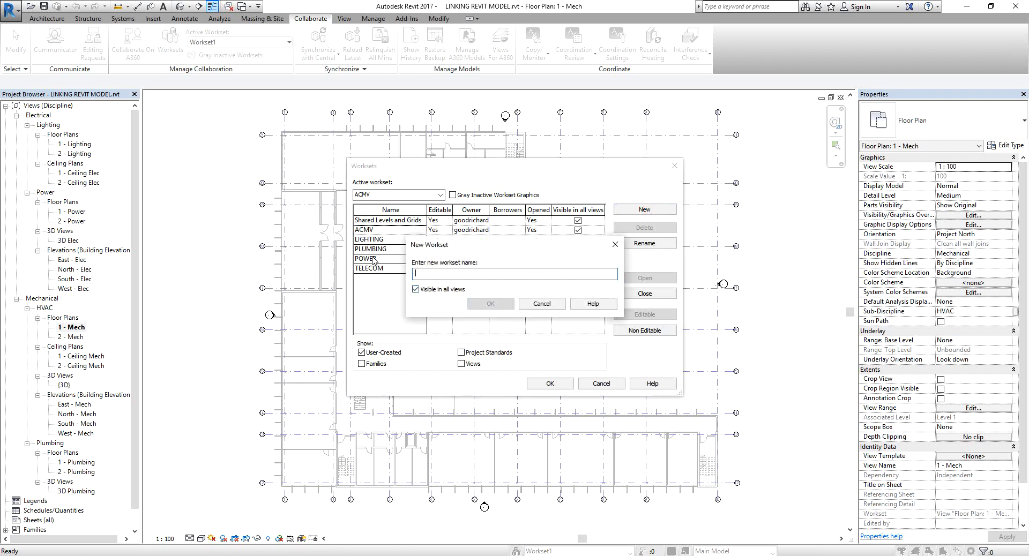
{"action": "type", "text": "FIRE ORI"}
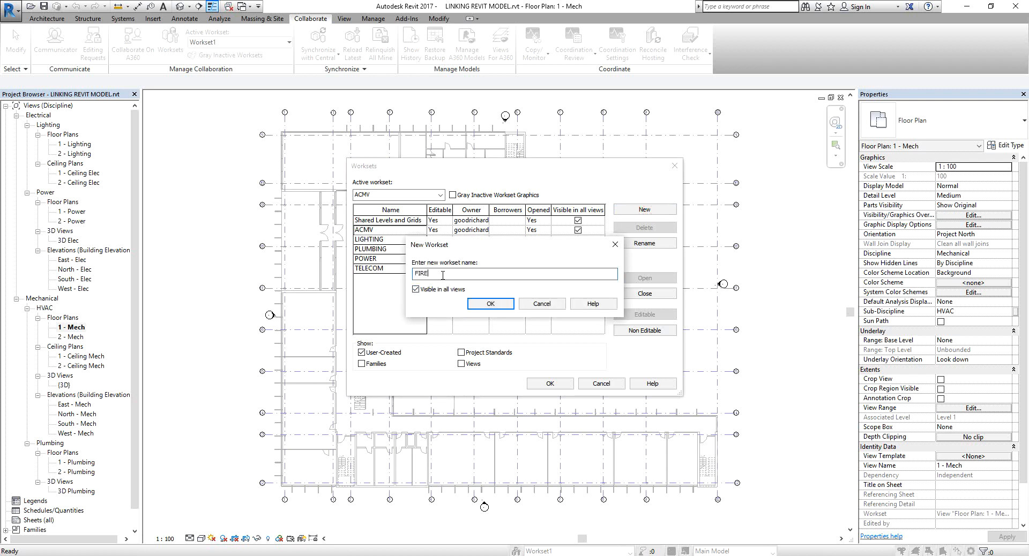
{"action": "key", "text": "BackSpace"}
{"action": "key", "text": "BackSpace"}
{"action": "type", "text": "PROTECTIO"}
{"action": "left_click", "coordinate": [491, 304]}
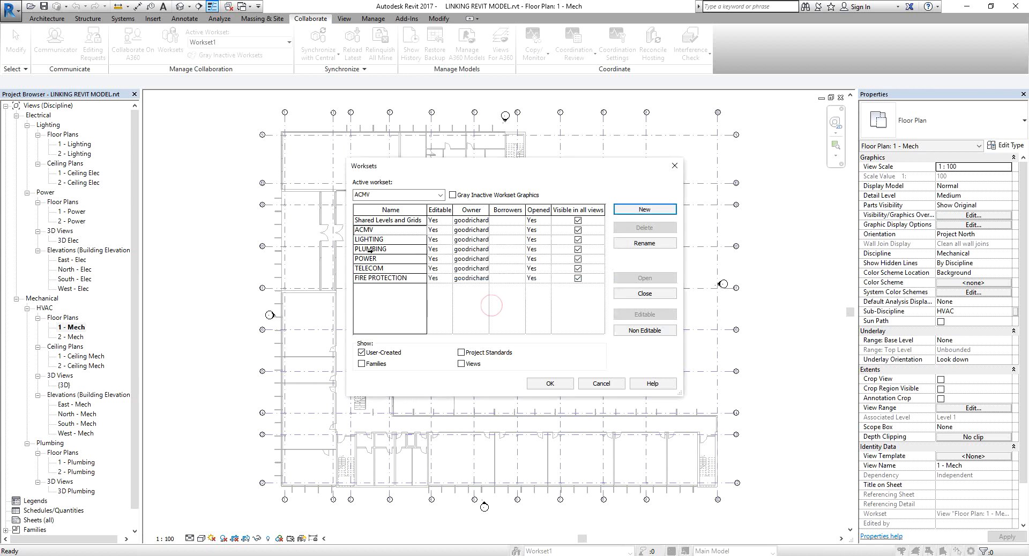
{"action": "left_click", "coordinate": [641, 210]}
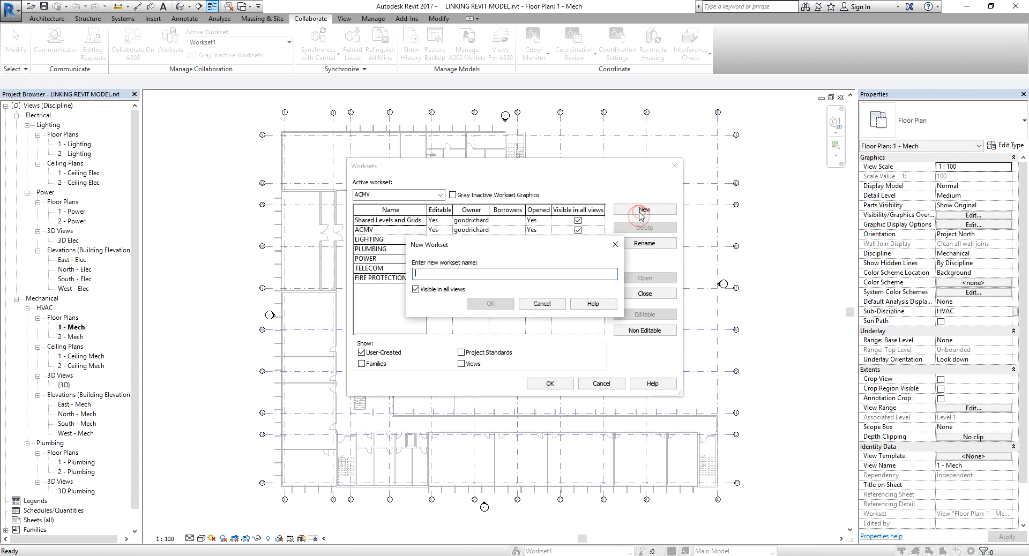
{"action": "type", "text": "SANITARY"}
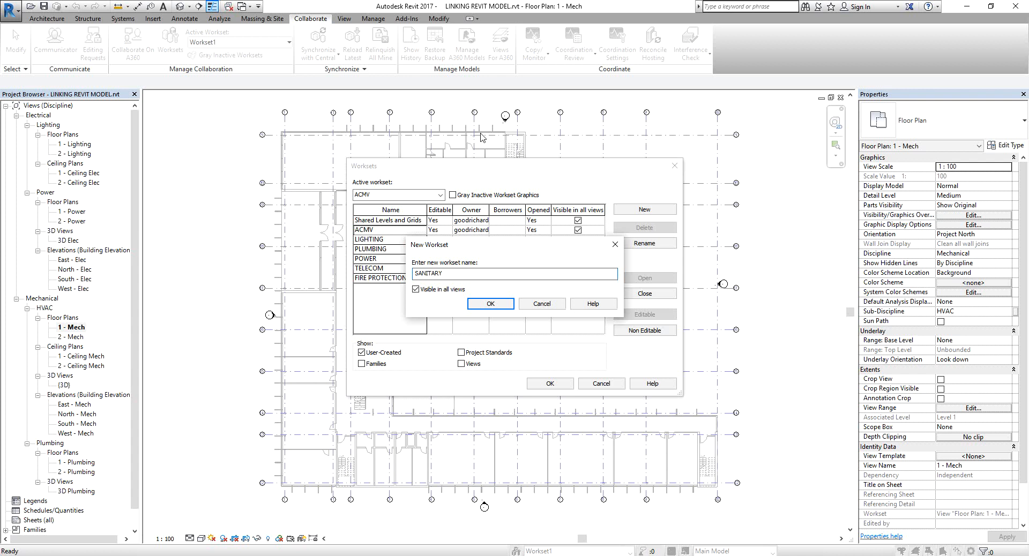
{"action": "left_click", "coordinate": [496, 304]}
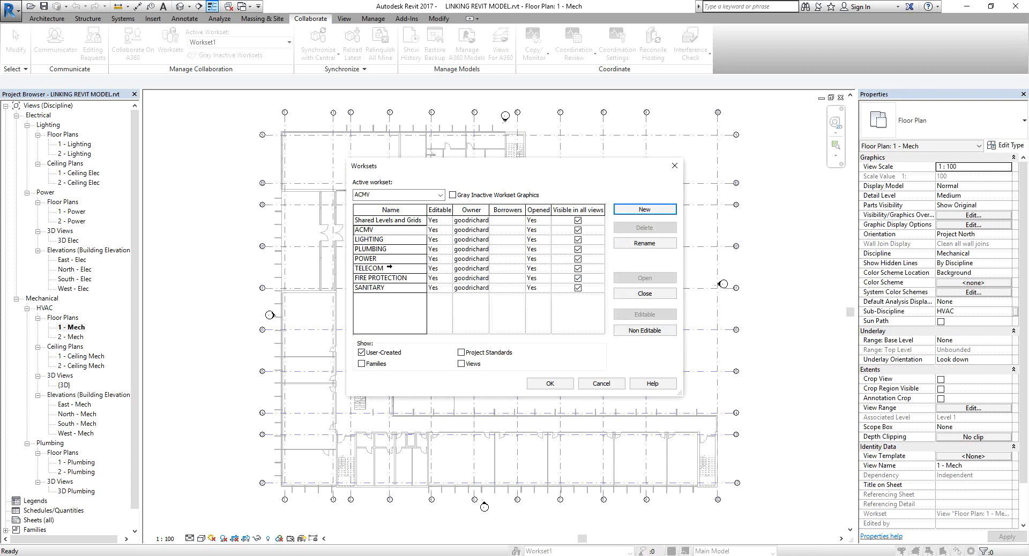
Create ARCHITECTURE and STRUCTURE worksets, then close Worksets without making STRUCTURE the active workset.
{"action": "left_click", "coordinate": [381, 250]}
{"action": "left_click", "coordinate": [625, 213]}
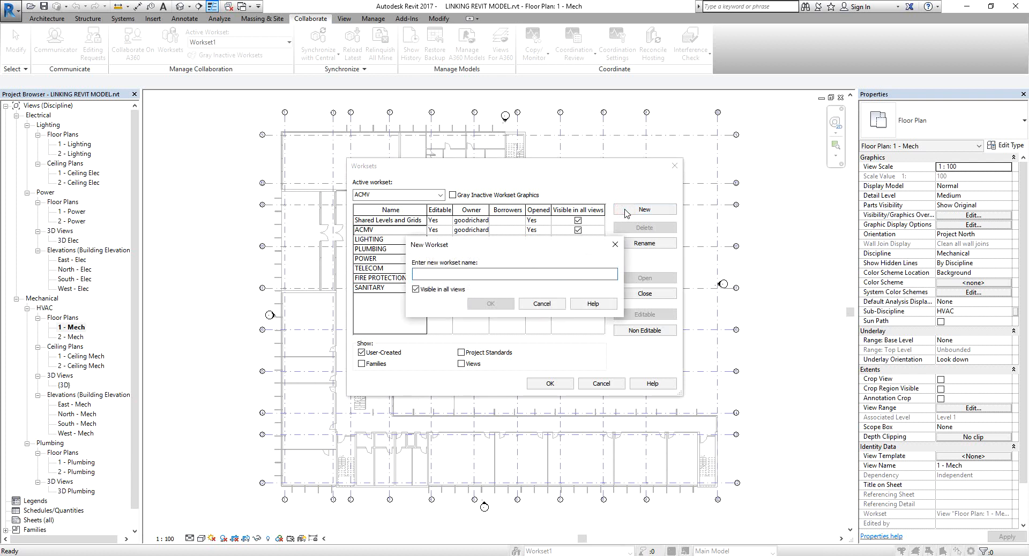
{"action": "type", "text": "ARCHITECTURE"}
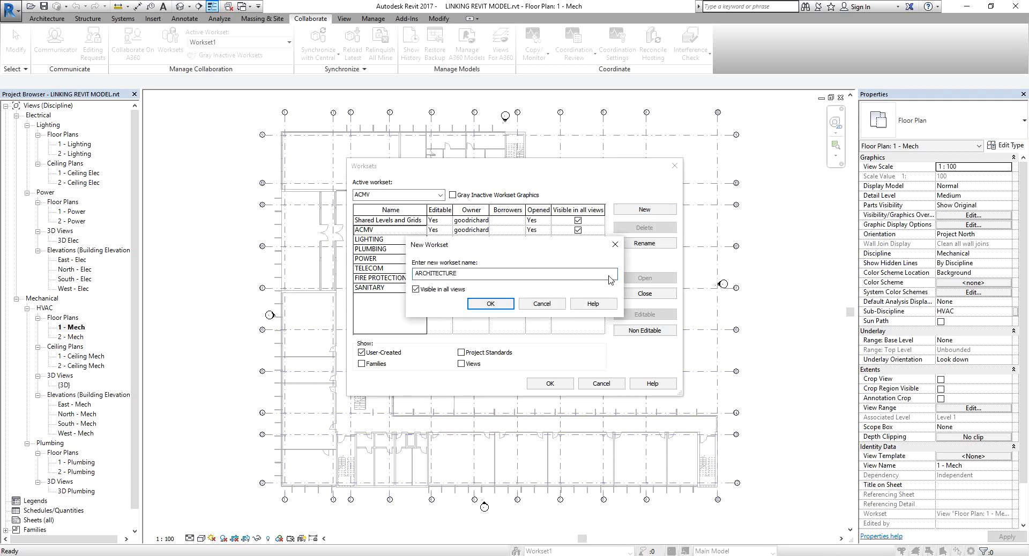
{"action": "left_click", "coordinate": [490, 304]}
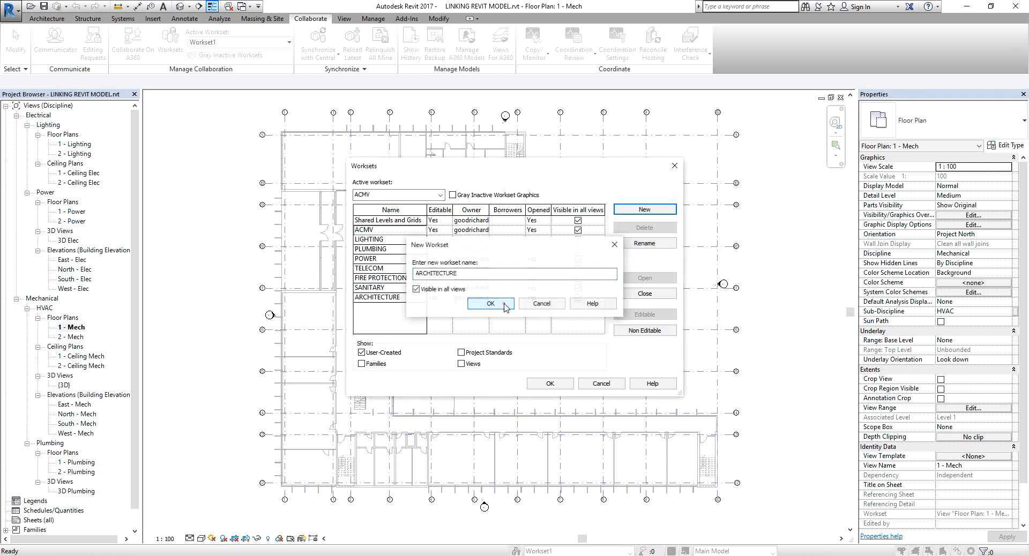
{"action": "left_click", "coordinate": [653, 211]}
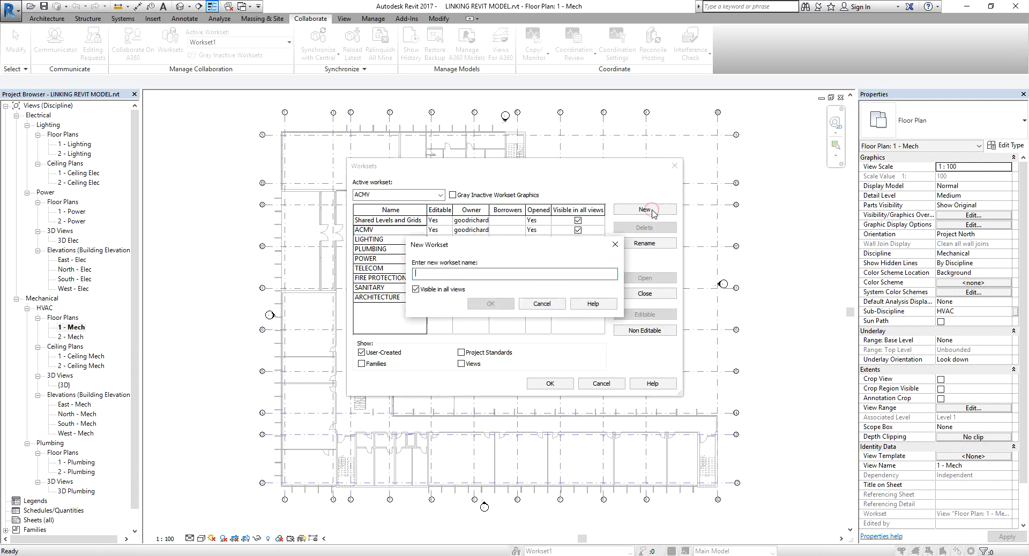
{"action": "type", "text": "STRU"}
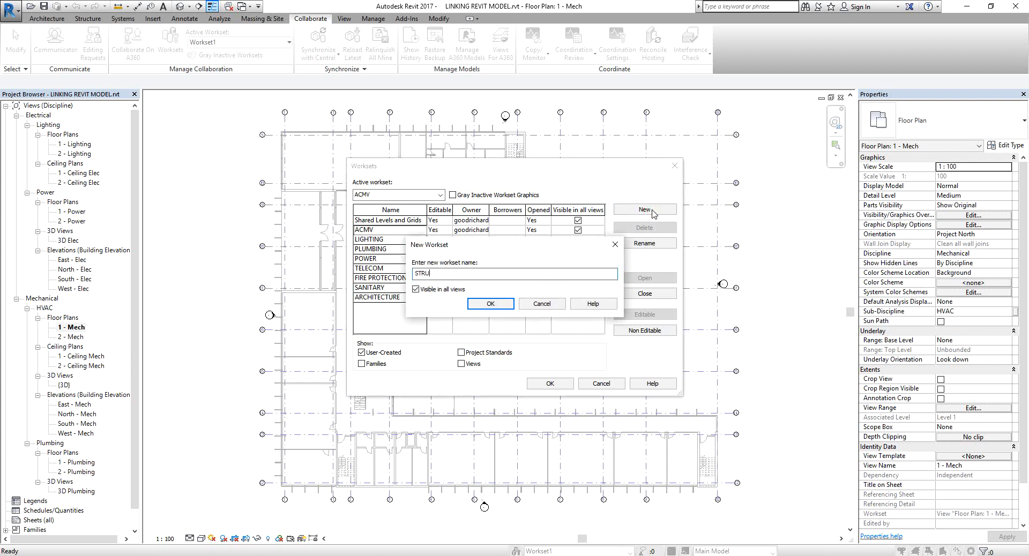
{"action": "type", "text": "CTURE"}
{"action": "left_click", "coordinate": [498, 304]}
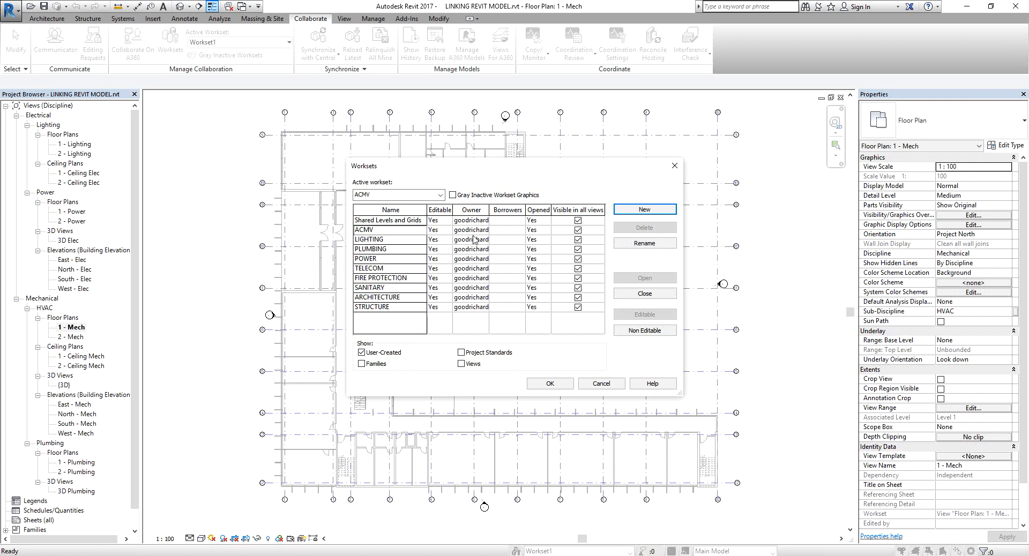
{"action": "left_click", "coordinate": [557, 388]}
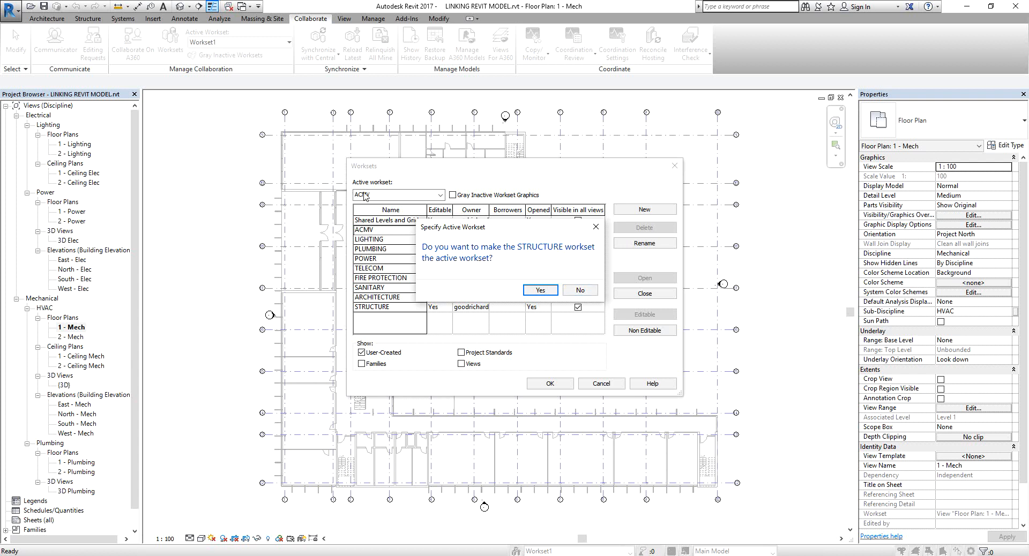
{"action": "left_click", "coordinate": [578, 291]}
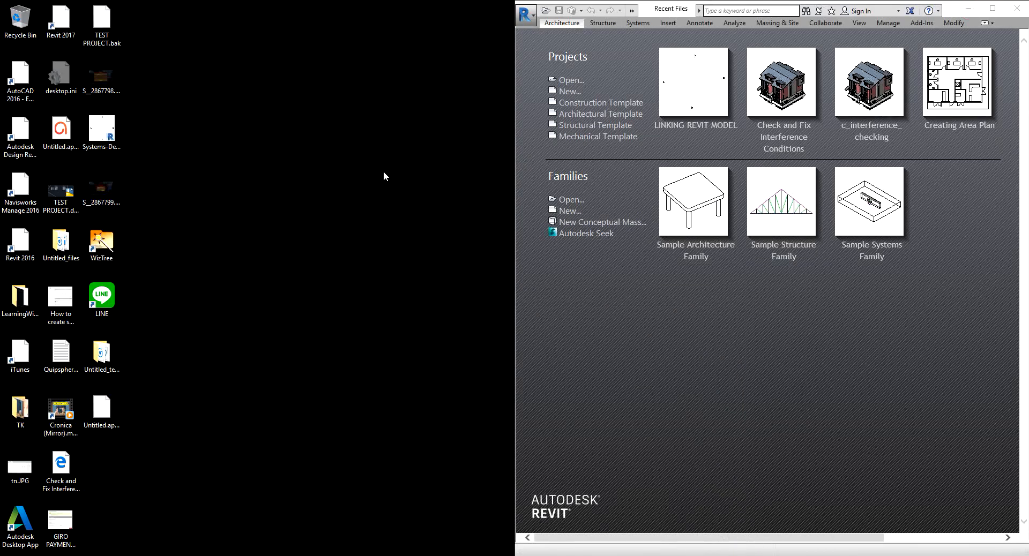
Create a new folder on the Desktop named SERVER.
{"action": "right_click", "coordinate": [399, 155]}
{"action": "mouse_move", "coordinate": [468, 287]}
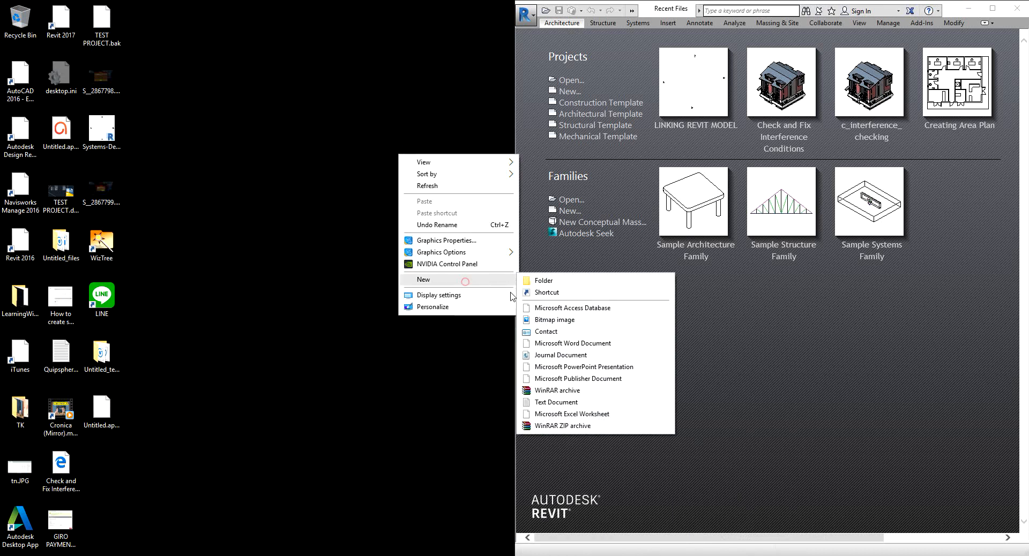
{"action": "left_click", "coordinate": [559, 280]}
{"action": "key", "text": "Return"}
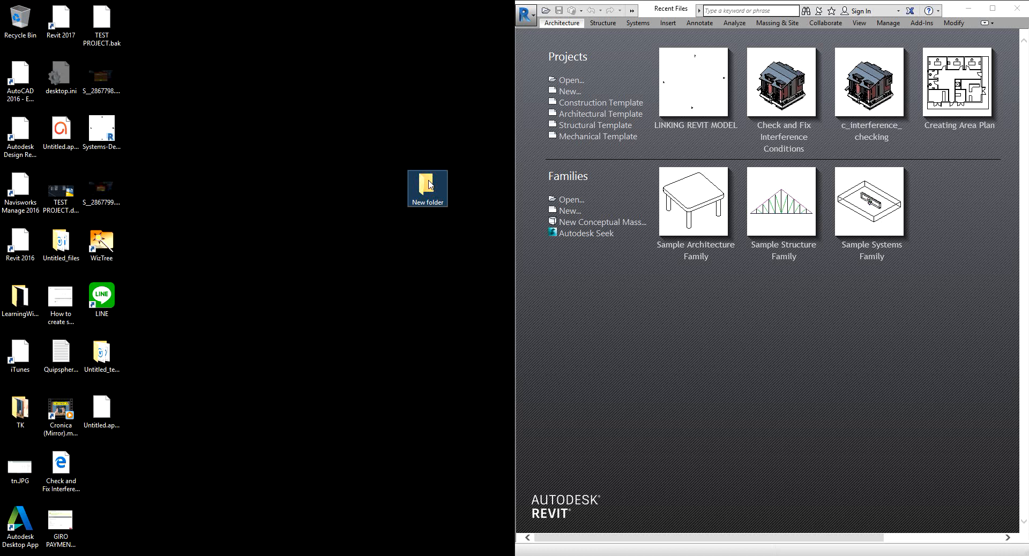
{"action": "left_click", "coordinate": [428, 185]}
{"action": "type", "text": "SERVER"}
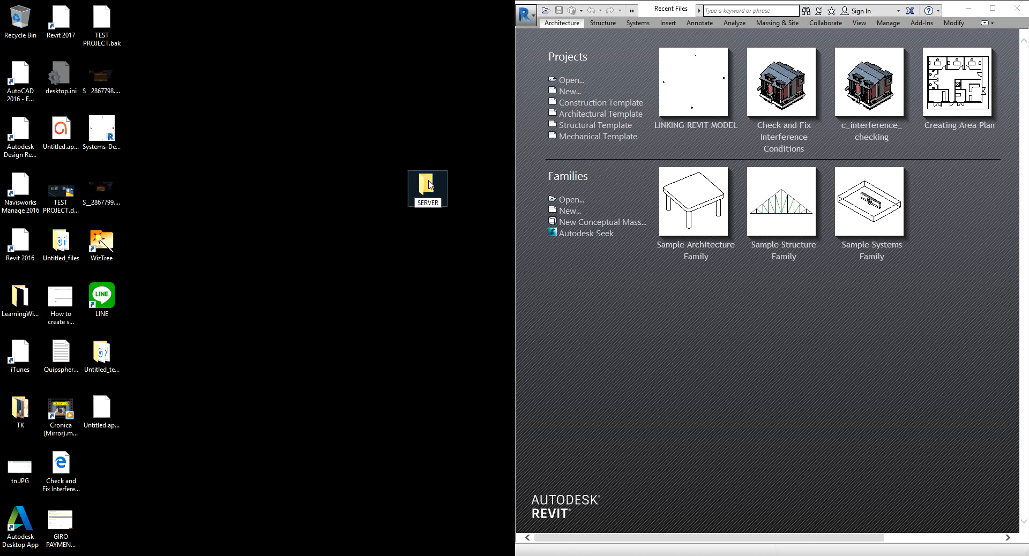
{"action": "key", "text": "Return"}
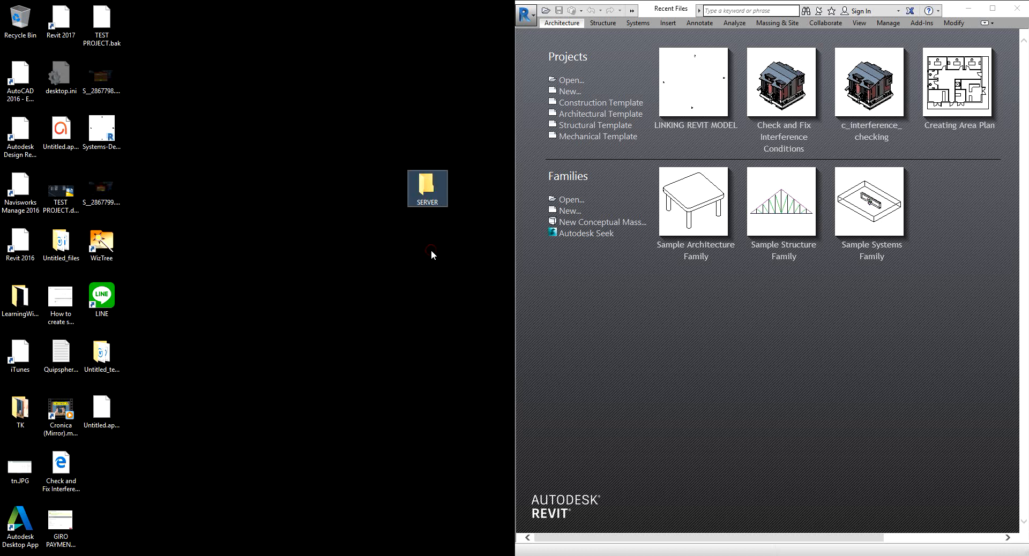
Switch back to Revit and start saving the project as a copy inside the Desktop SERVER folder.
{"action": "mouse_move", "coordinate": [494, 555]}
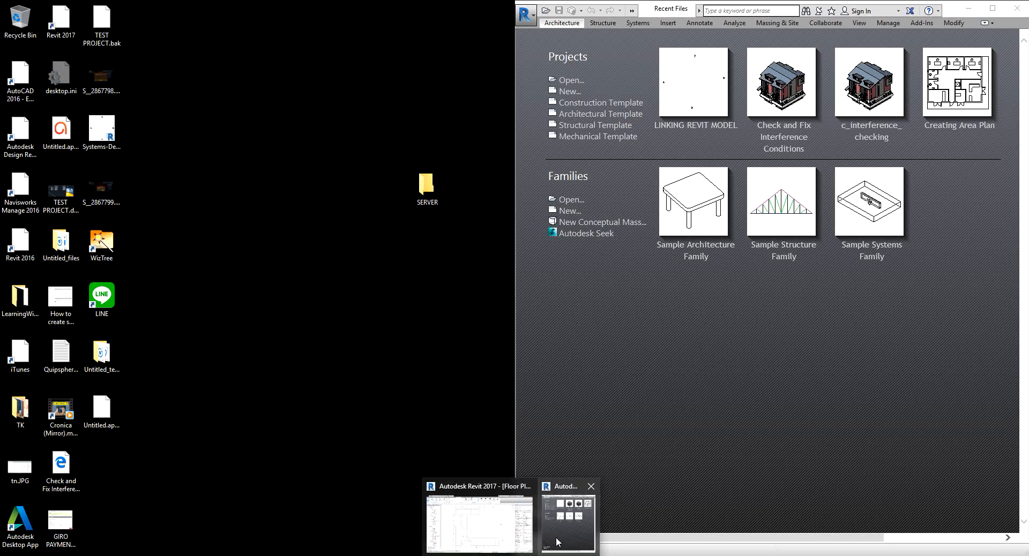
{"action": "left_click", "coordinate": [492, 523]}
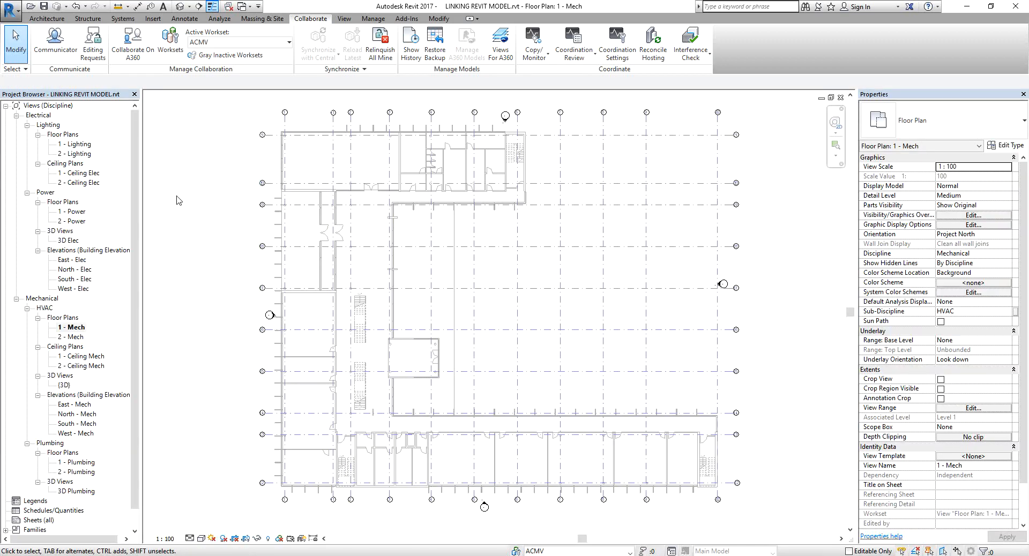
{"action": "left_click", "coordinate": [11, 10]}
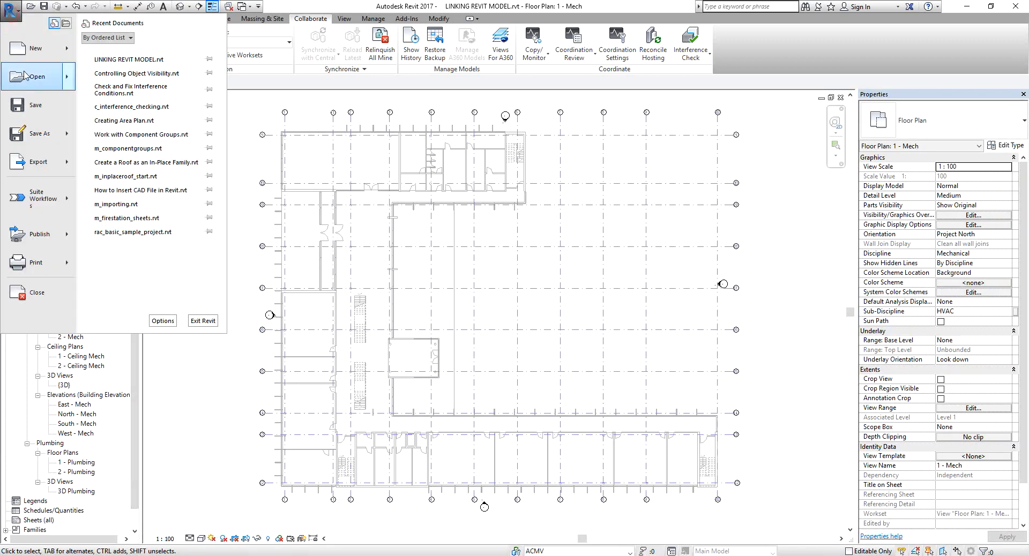
{"action": "mouse_move", "coordinate": [45, 138]}
{"action": "left_click", "coordinate": [131, 76]}
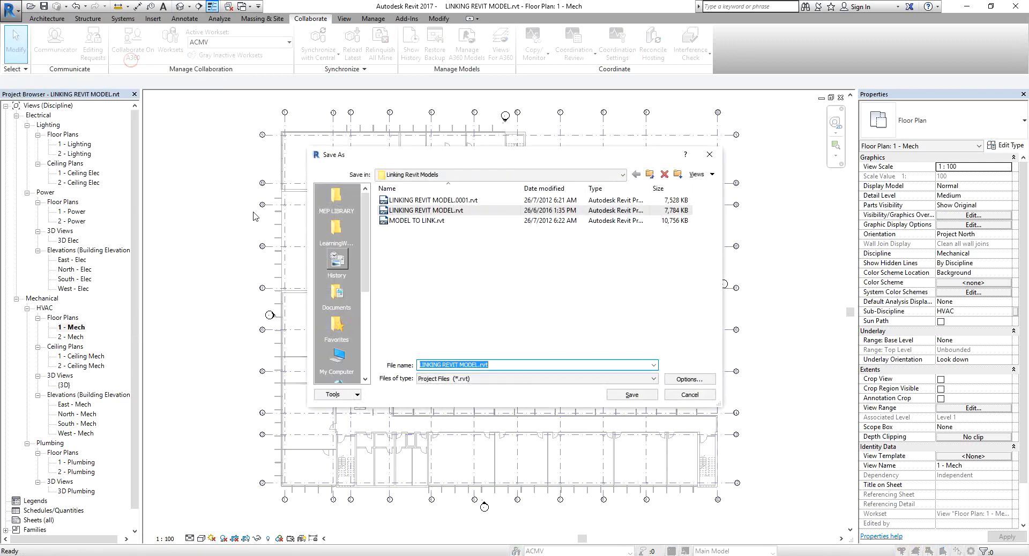
{"action": "left_click", "coordinate": [413, 175]}
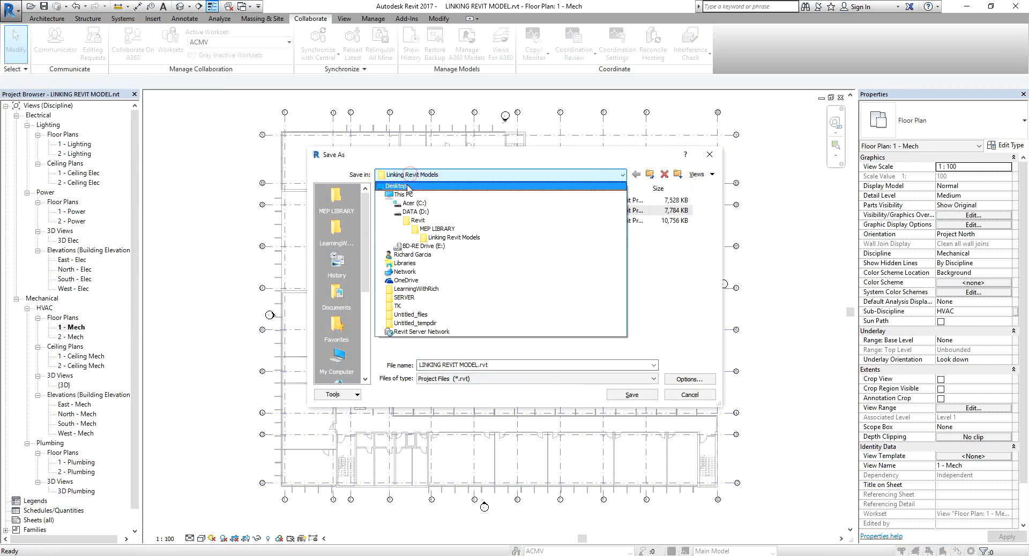
{"action": "left_click", "coordinate": [399, 185]}
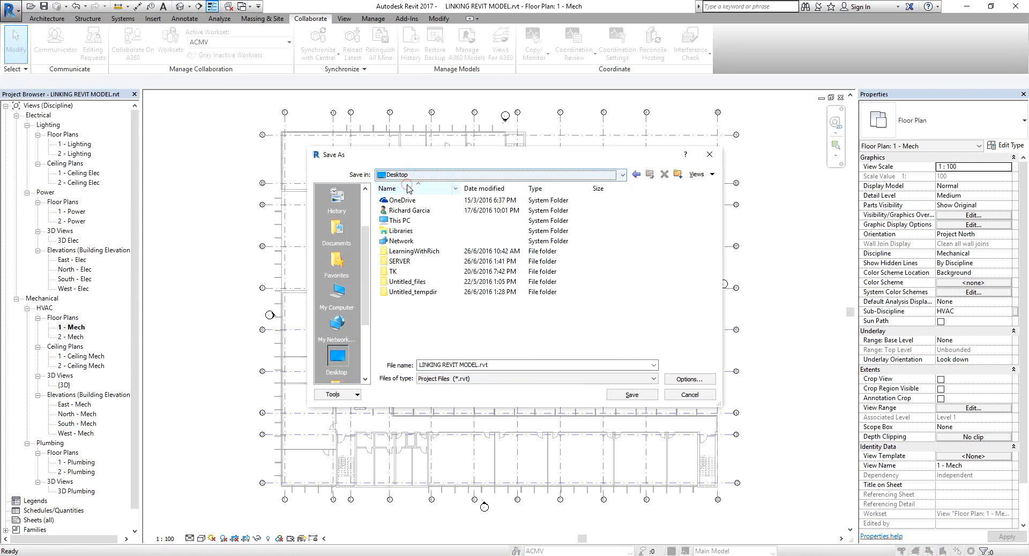
{"action": "left_click", "coordinate": [406, 266]}
{"action": "double_click", "coordinate": [407, 265]}
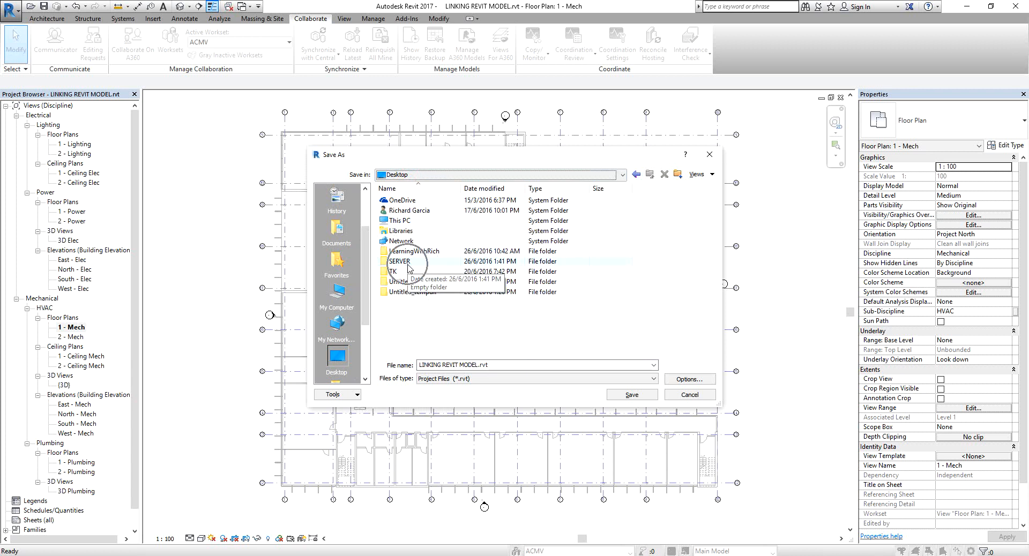
Open the file save options and set the maximum backups to 1.
{"action": "left_click", "coordinate": [689, 381]}
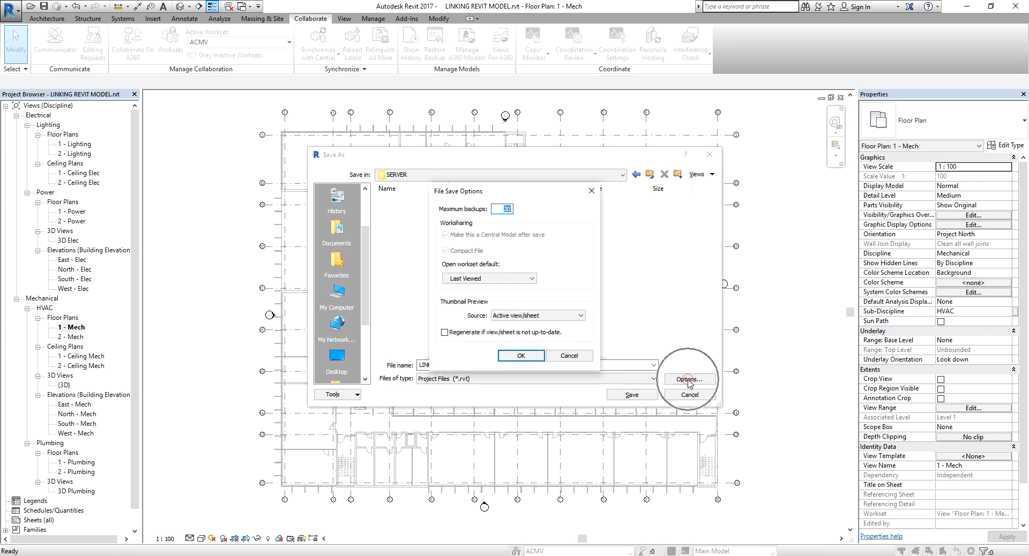
{"action": "type", "text": "1"}
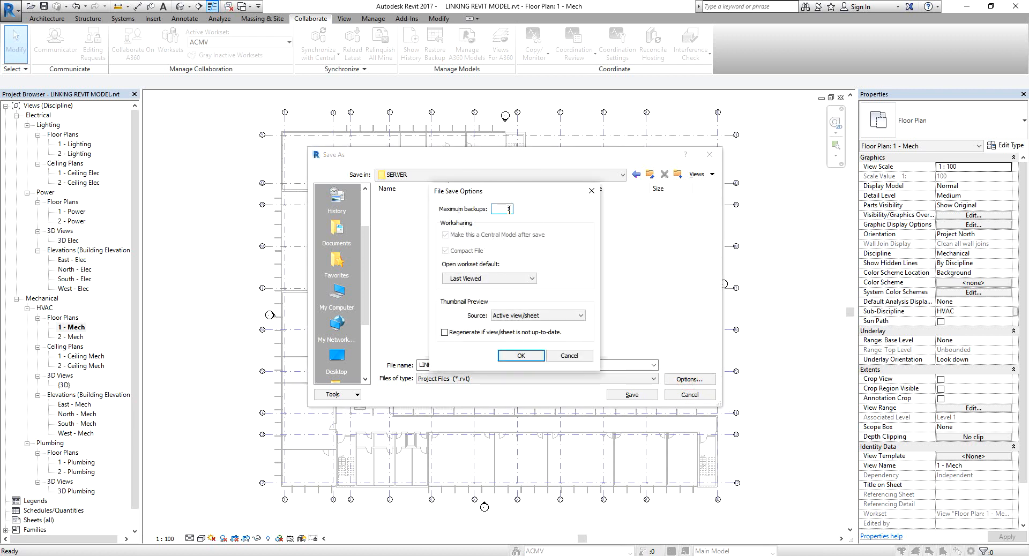
{"action": "left_click", "coordinate": [509, 209]}
{"action": "key", "text": "ctrl"}
{"action": "key", "text": "ctrl"}
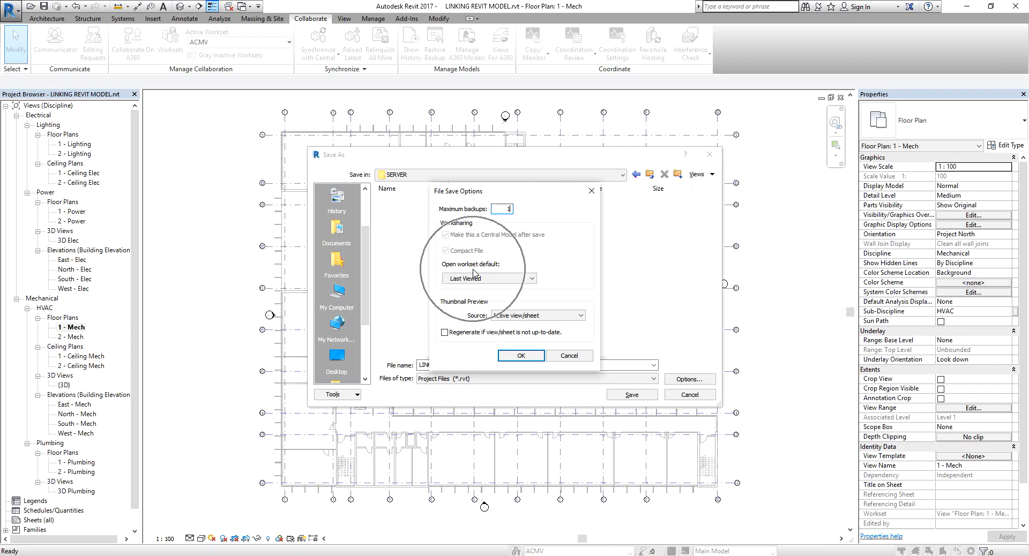
Switch the open workset default to Specify and back to Last Viewed.
{"action": "left_click", "coordinate": [488, 279]}
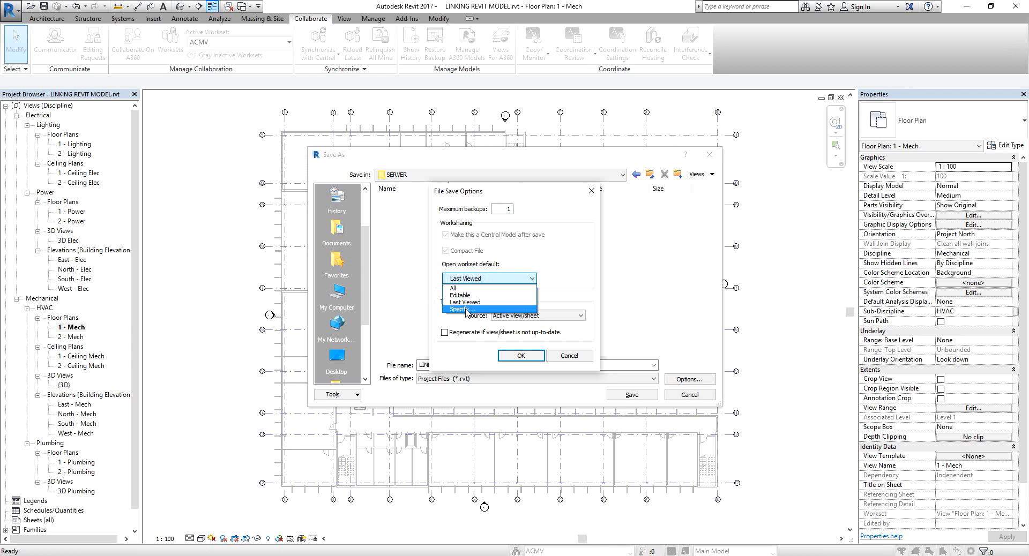
{"action": "left_click", "coordinate": [465, 310]}
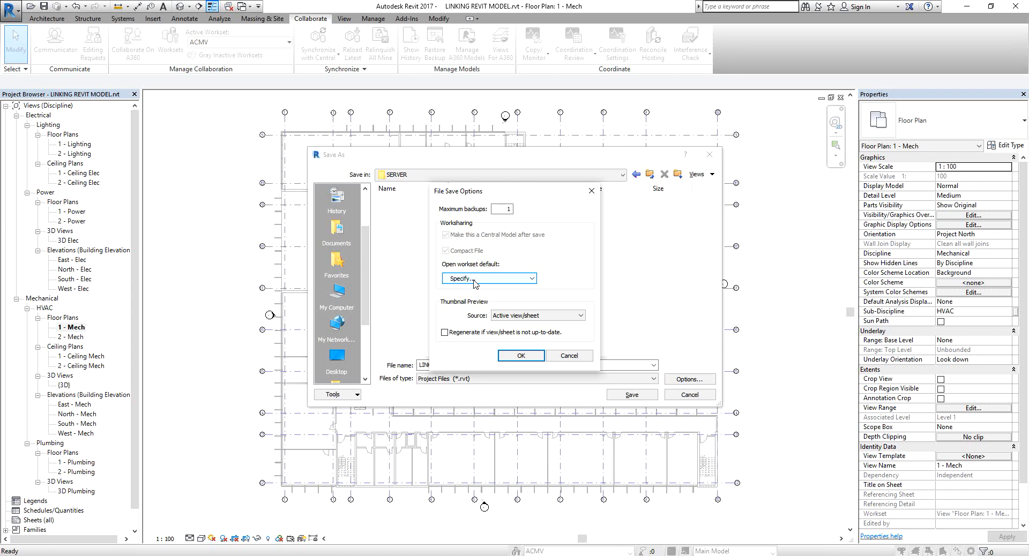
{"action": "left_click", "coordinate": [474, 279]}
{"action": "left_click", "coordinate": [484, 304]}
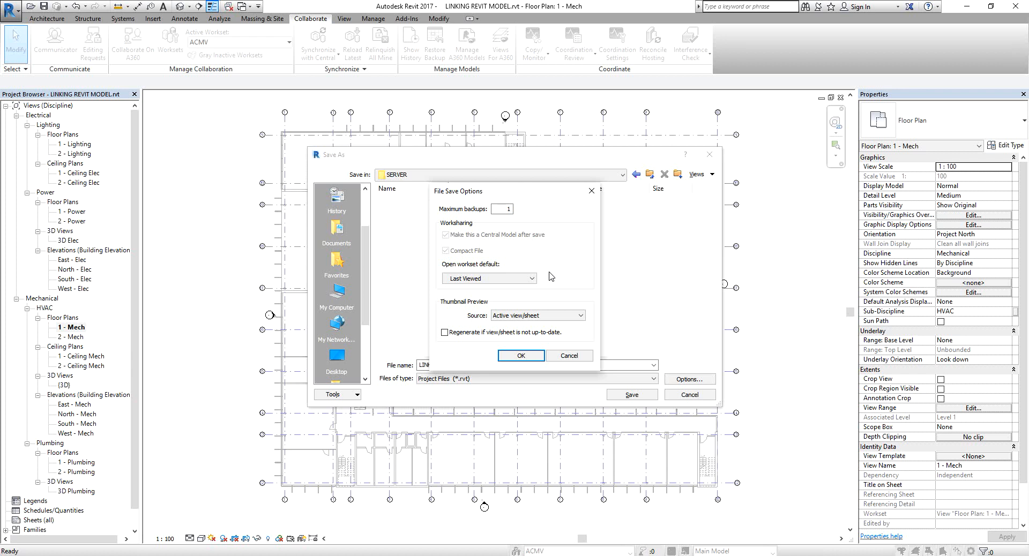
Set the open workset default to Specify and confirm the file save options.
{"action": "left_click", "coordinate": [520, 278]}
{"action": "left_click", "coordinate": [473, 309]}
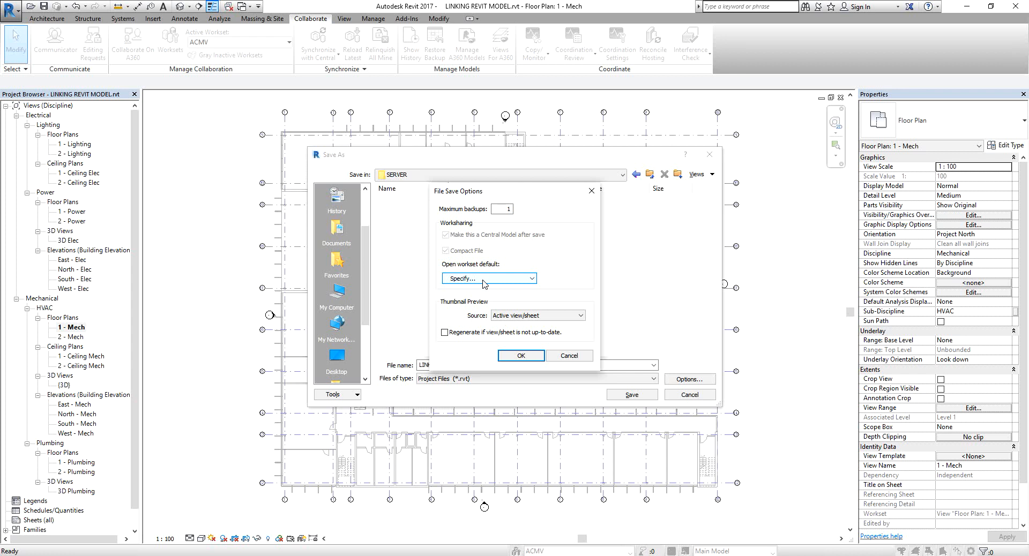
{"action": "left_click", "coordinate": [521, 356]}
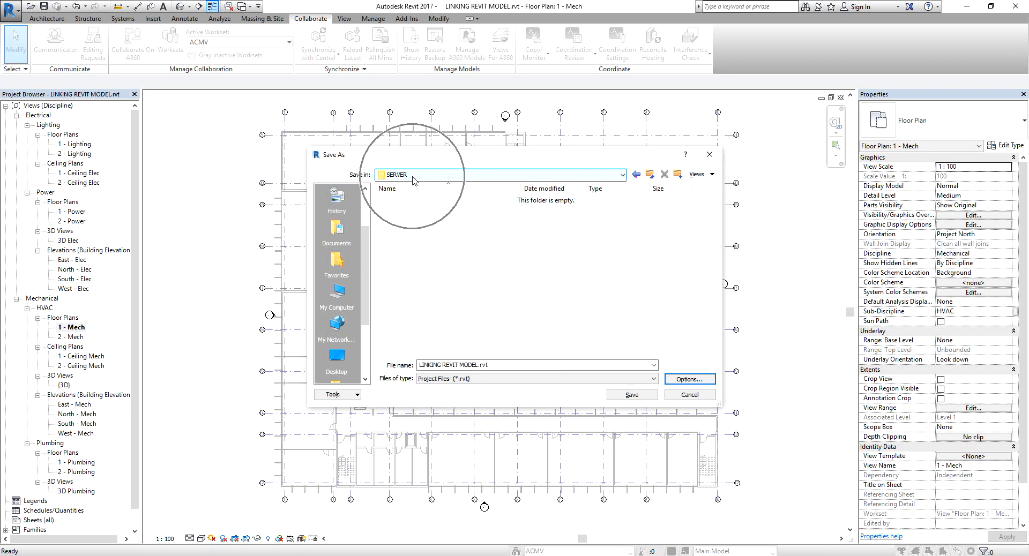
Save the project into the SERVER folder with the file name P1234.
{"action": "triple_click", "coordinate": [421, 366]}
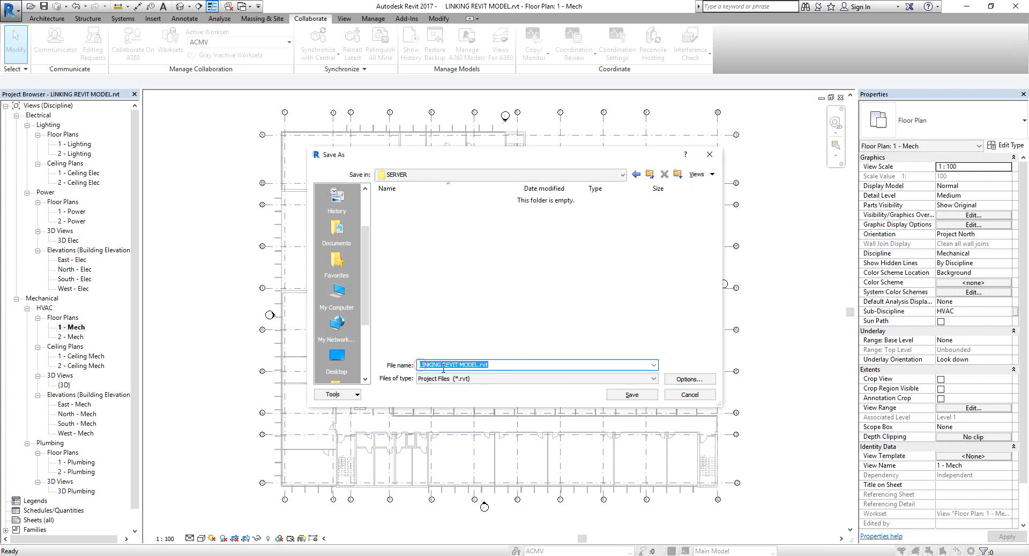
{"action": "left_click", "coordinate": [440, 365]}
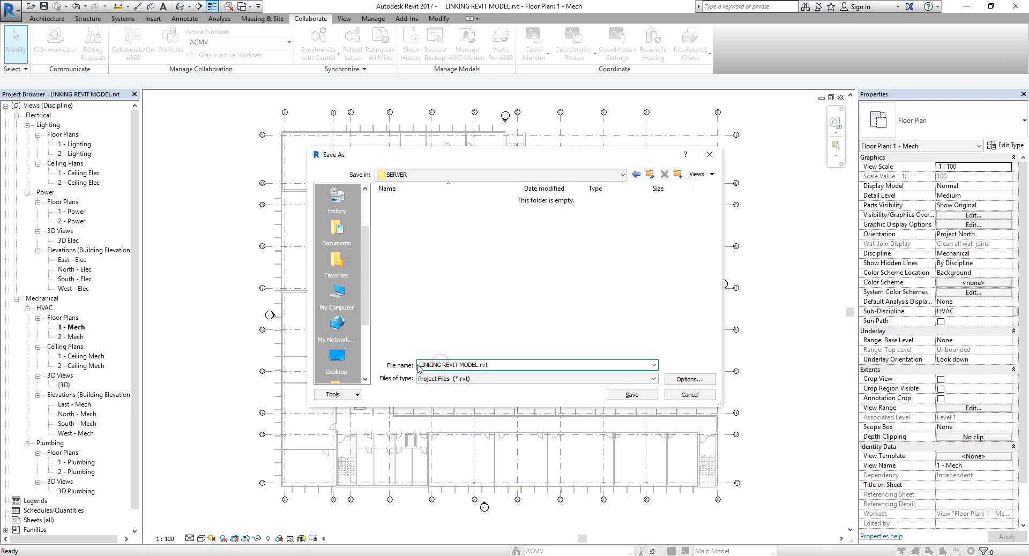
{"action": "left_click", "coordinate": [422, 365]}
{"action": "left_click_drag", "start_coordinate": [422, 365], "coordinate": [477, 367]}
{"action": "type", "text": "P1234"}
{"action": "left_click", "coordinate": [632, 395]}
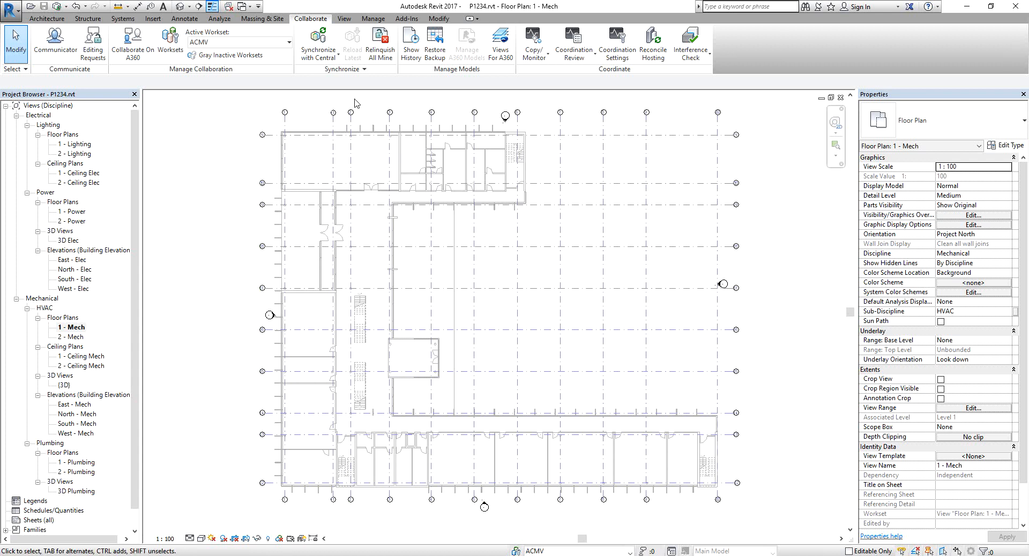
{"action": "left_click", "coordinate": [326, 59]}
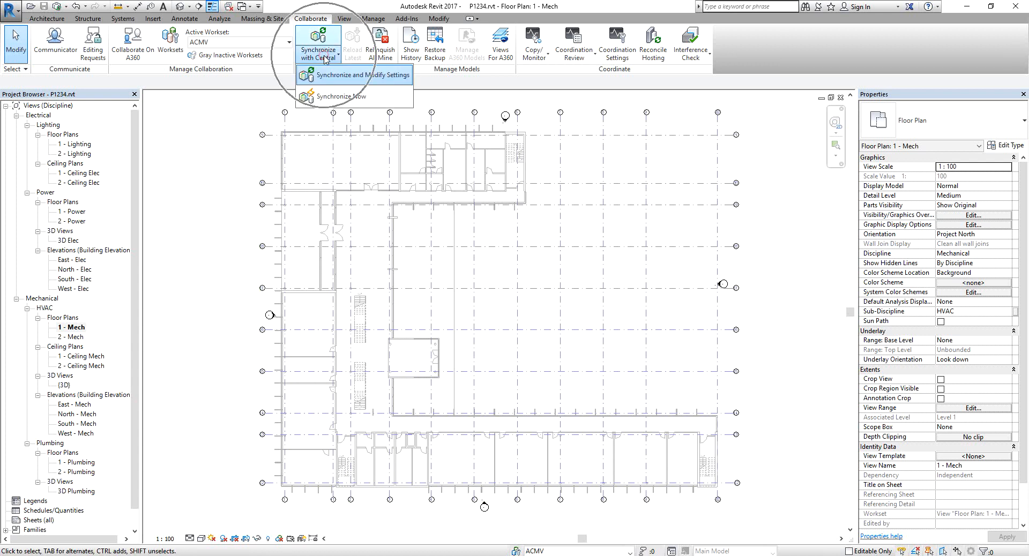
{"action": "left_click", "coordinate": [354, 76]}
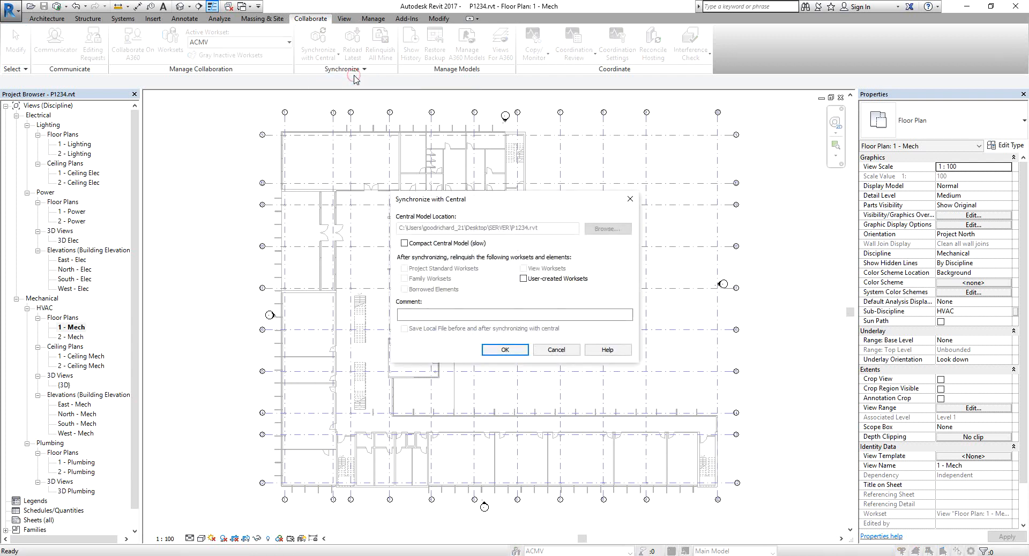
{"action": "left_click", "coordinate": [523, 279]}
{"action": "left_click", "coordinate": [426, 261]}
{"action": "key", "text": "ctrl"}
{"action": "key", "text": "ctrl"}
{"action": "left_click", "coordinate": [523, 279]}
{"action": "left_click", "coordinate": [557, 350]}
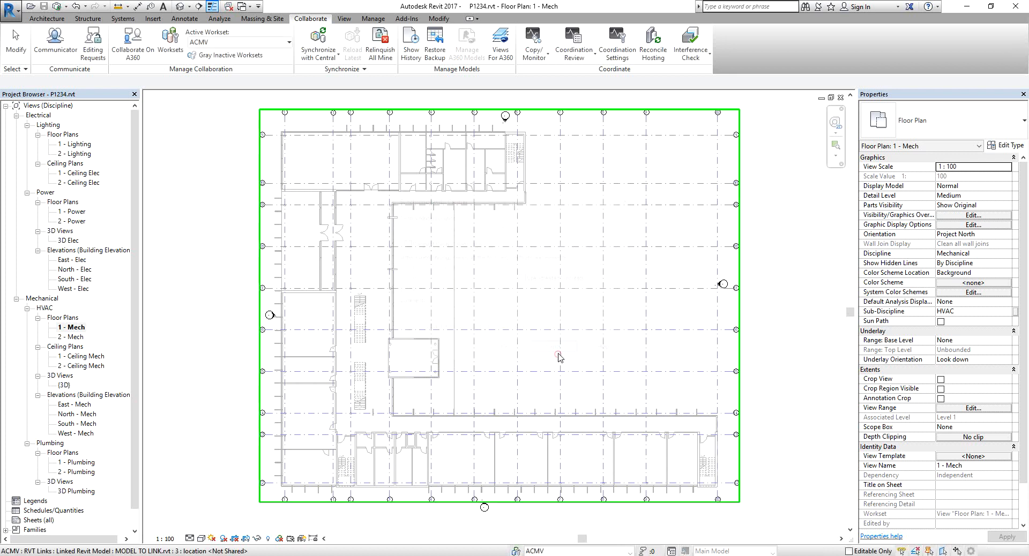
Open the Worksets dialog to review the worksets' owners and editability, then cancel.
{"action": "left_click", "coordinate": [169, 38]}
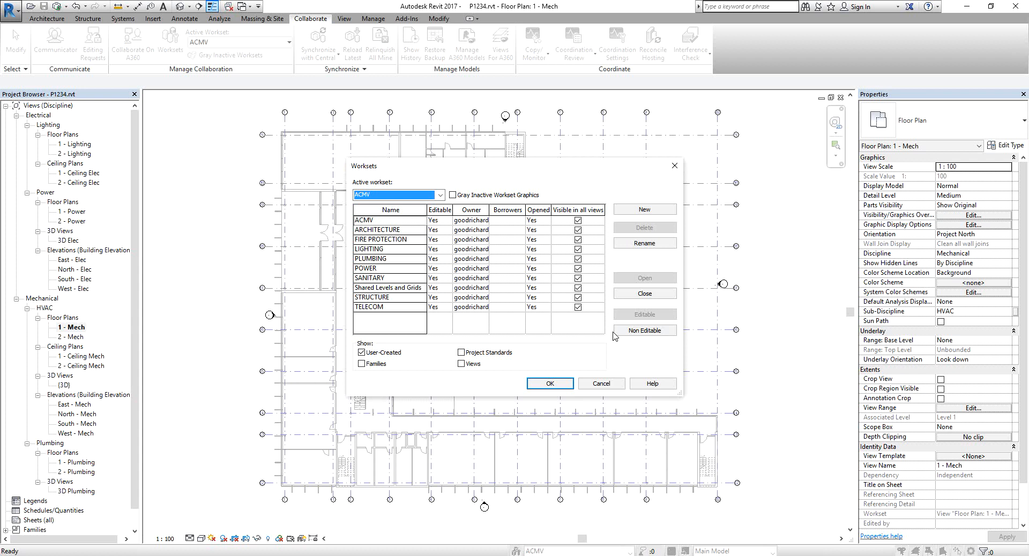
{"action": "left_click", "coordinate": [602, 383]}
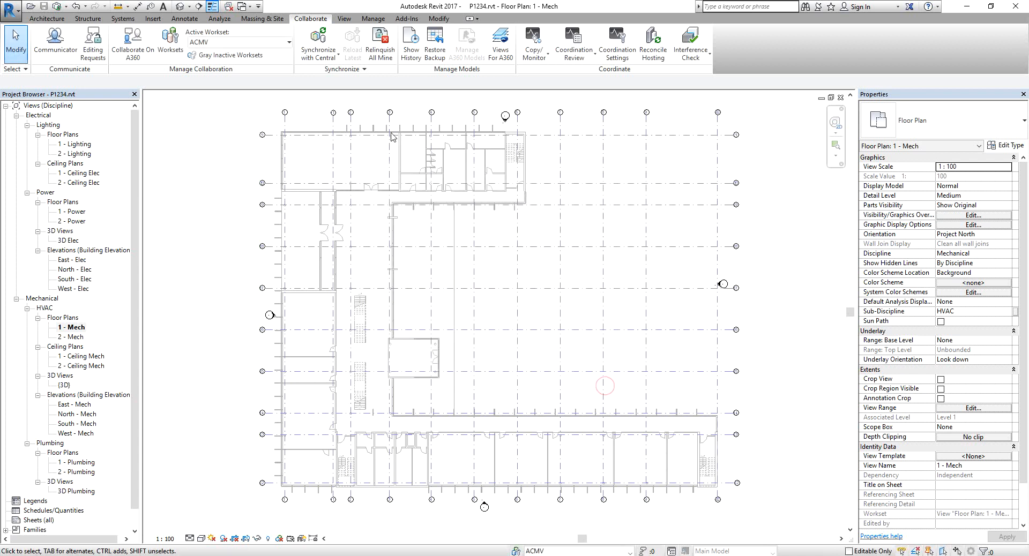
Synchronize with Central, relinquishing user-created worksets after synchronizing.
{"action": "left_click", "coordinate": [327, 60]}
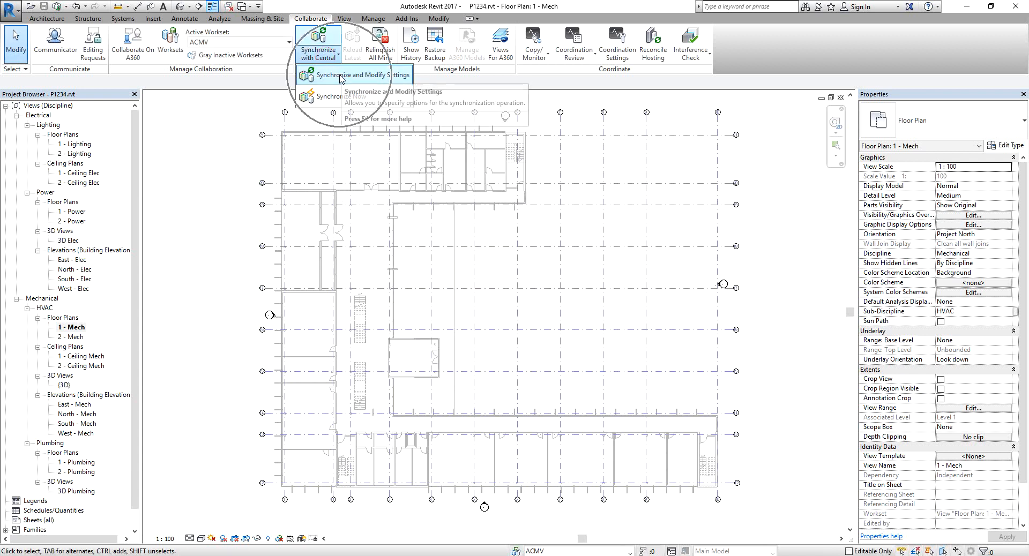
{"action": "left_click", "coordinate": [340, 75]}
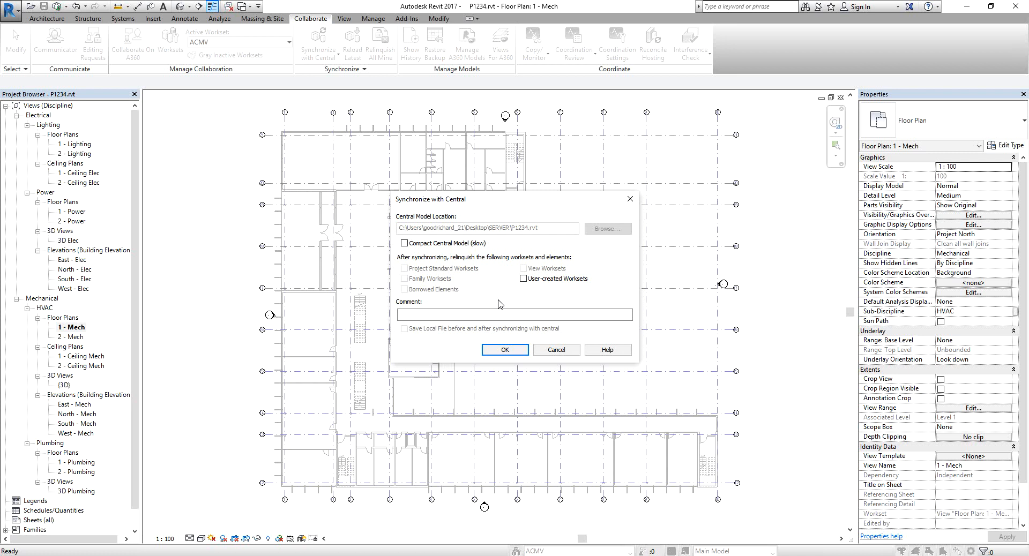
{"action": "left_click", "coordinate": [523, 279]}
{"action": "left_click", "coordinate": [506, 351]}
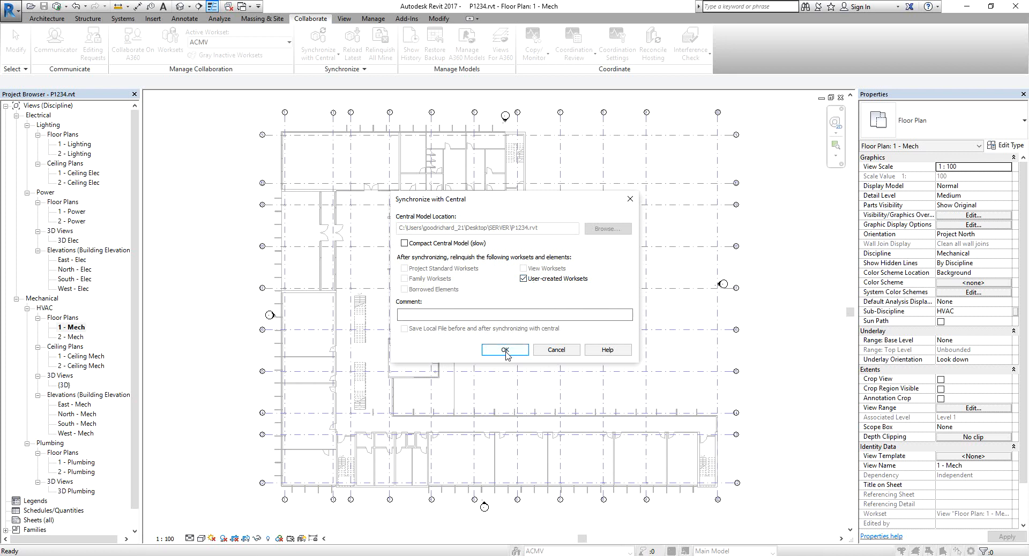
{"action": "left_click", "coordinate": [505, 350]}
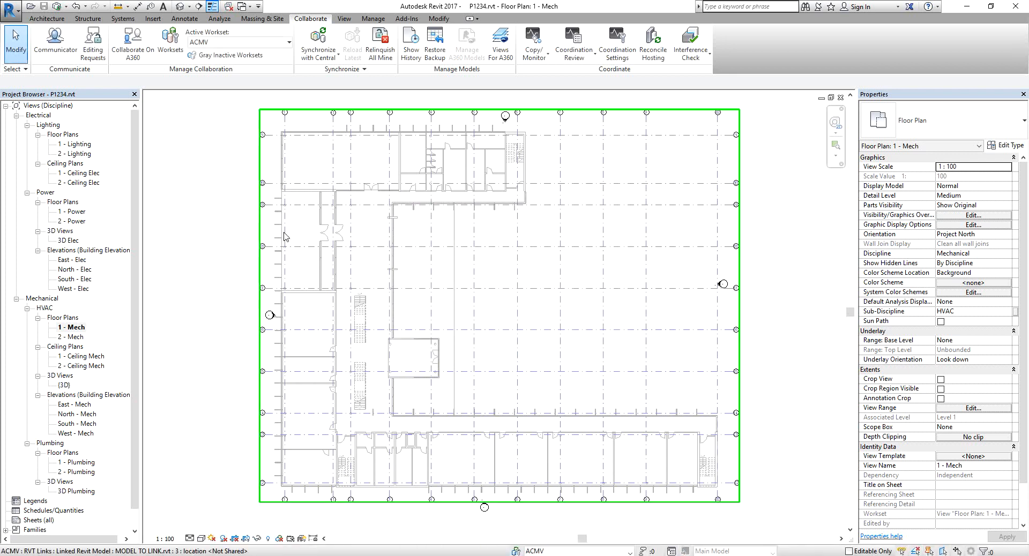
Review the worksets' editable status, then close the open views and the project.
{"action": "left_click", "coordinate": [171, 49]}
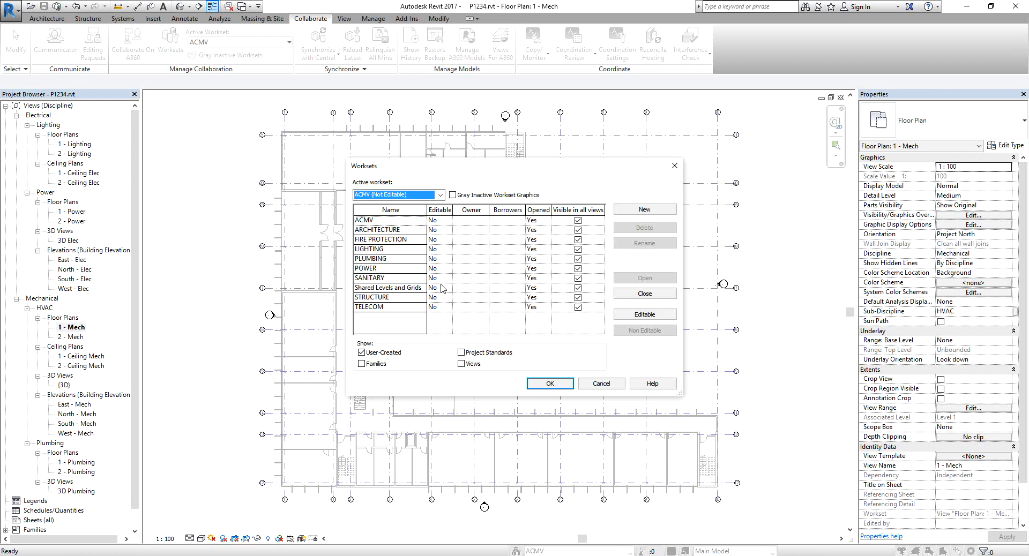
{"action": "left_click", "coordinate": [550, 384]}
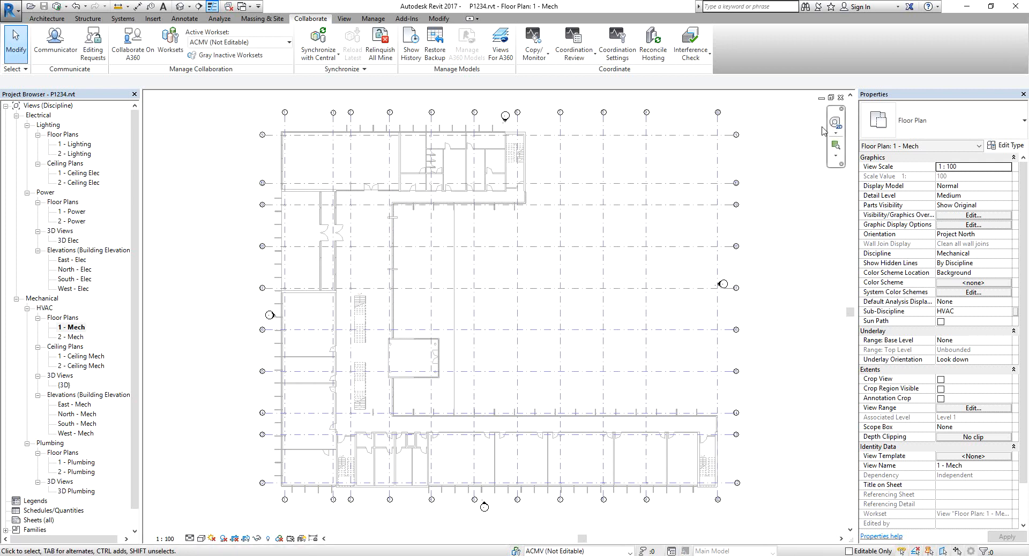
{"action": "left_click", "coordinate": [839, 98]}
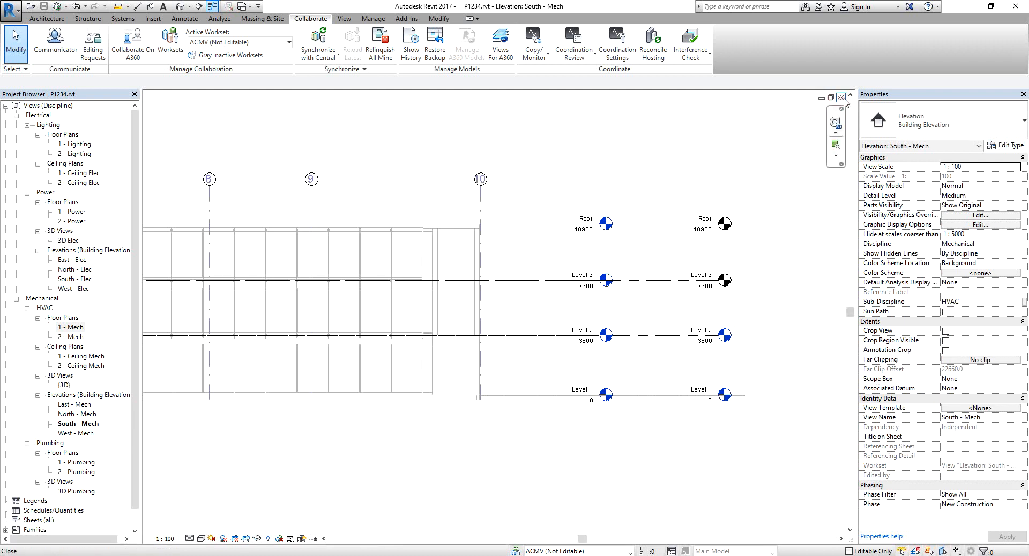
{"action": "left_click", "coordinate": [841, 97]}
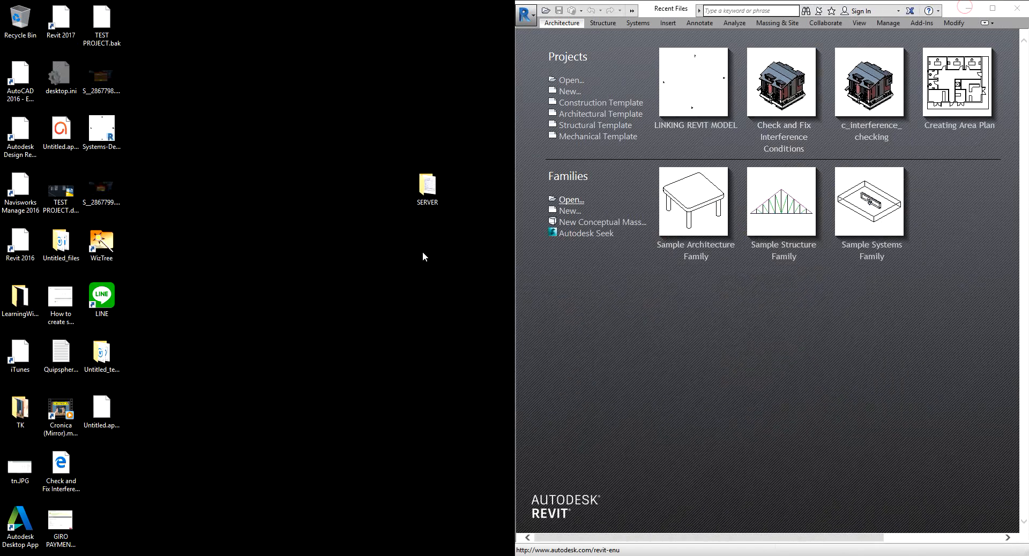
Open the Desktop SERVER folder in File Explorer to inspect the saved central file and backup folder.
{"action": "left_click", "coordinate": [342, 148]}
{"action": "double_click", "coordinate": [432, 188]}
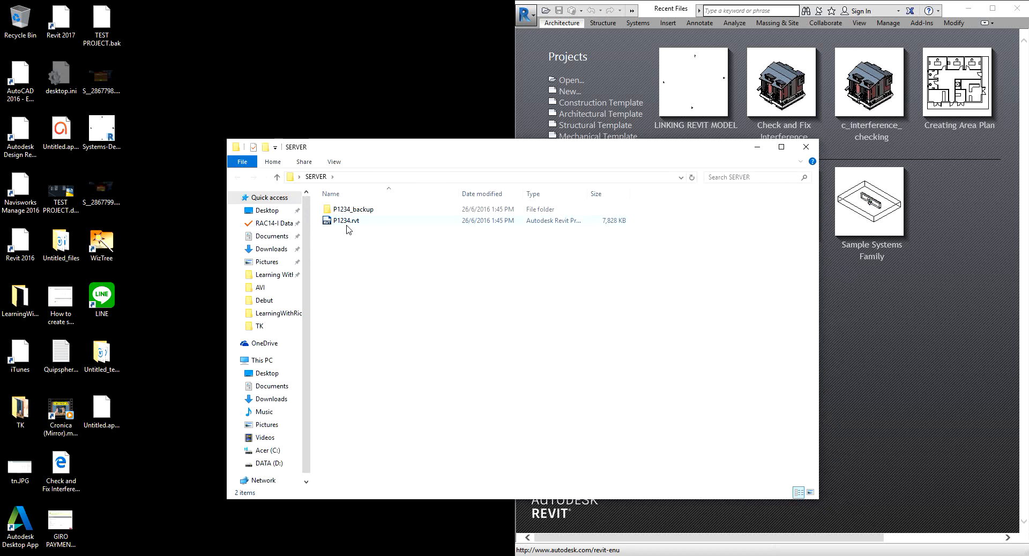
{"action": "left_click", "coordinate": [781, 148]}
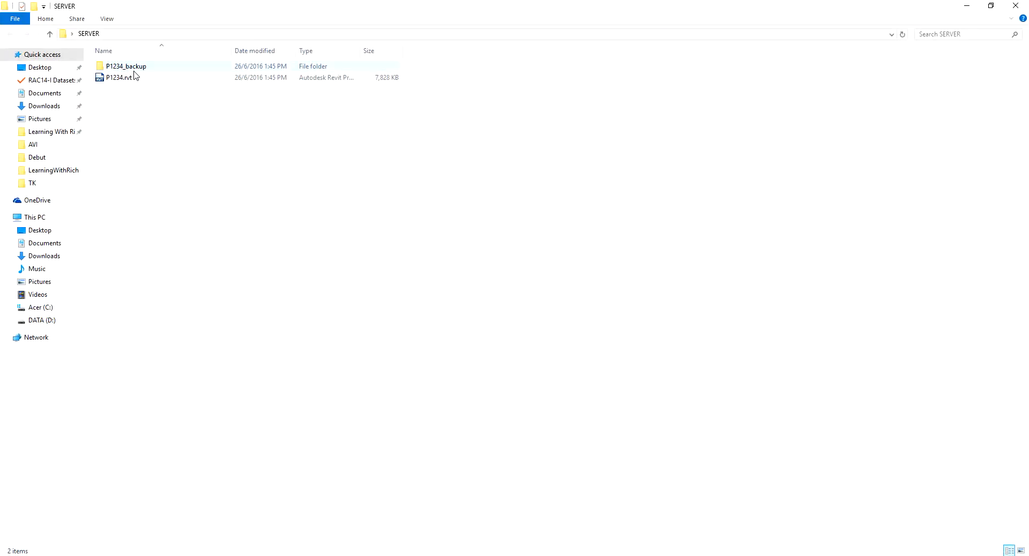
{"action": "left_click", "coordinate": [117, 80]}
{"action": "left_click", "coordinate": [969, 9]}
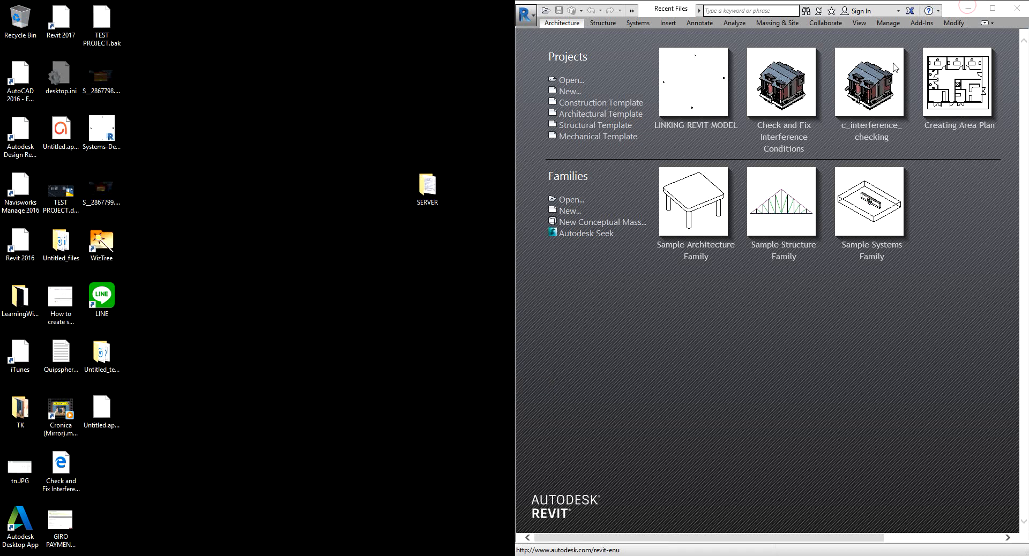
Switch back to Revit and browse to P1234.rvt in the Desktop SERVER folder to open it.
{"action": "left_click", "coordinate": [992, 9]}
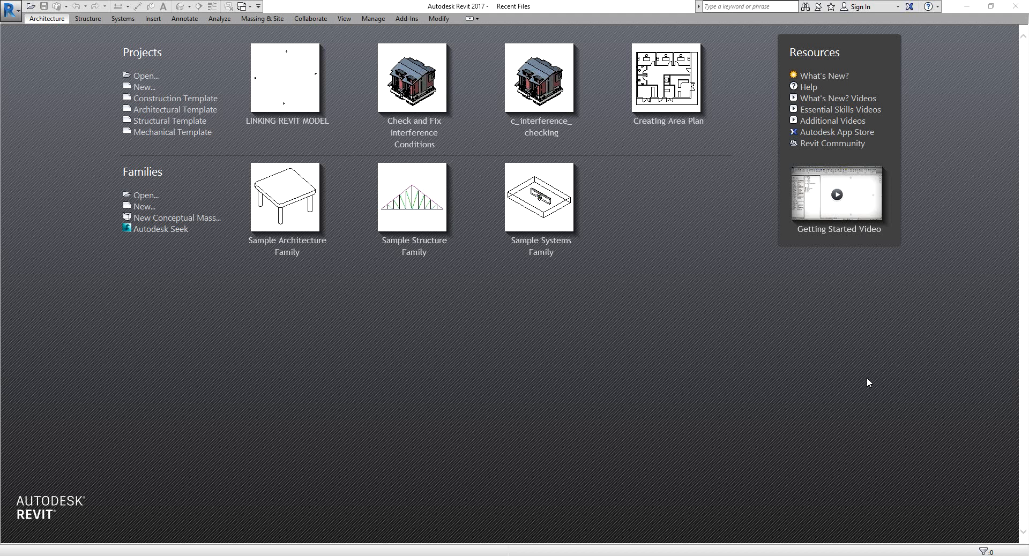
{"action": "left_click", "coordinate": [148, 78]}
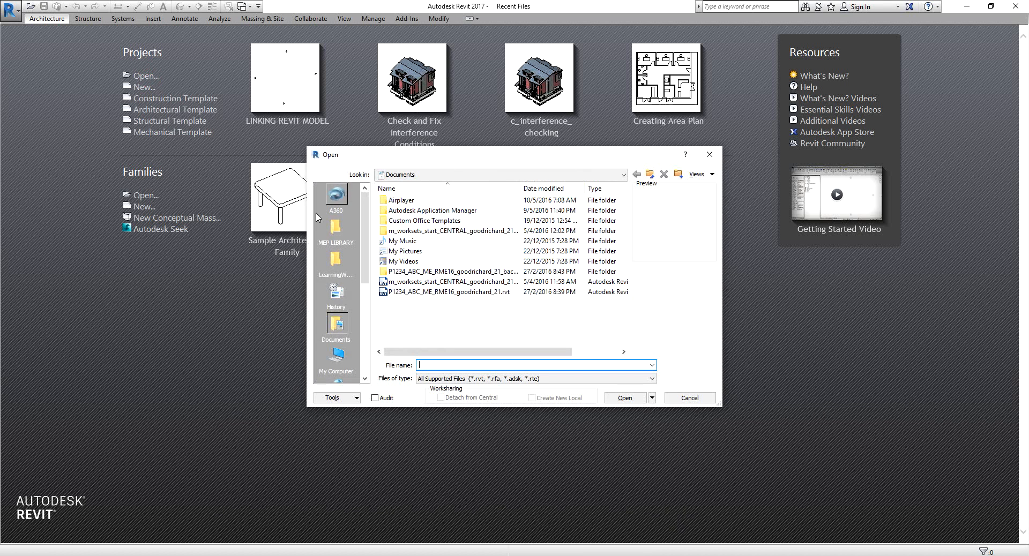
{"action": "left_click", "coordinate": [399, 174]}
{"action": "left_click", "coordinate": [402, 191]}
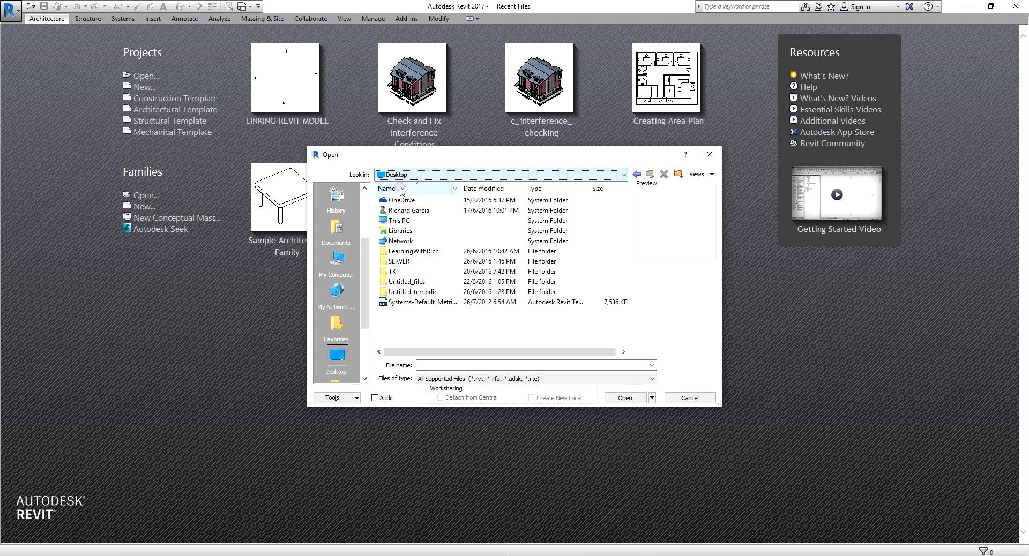
{"action": "double_click", "coordinate": [399, 262]}
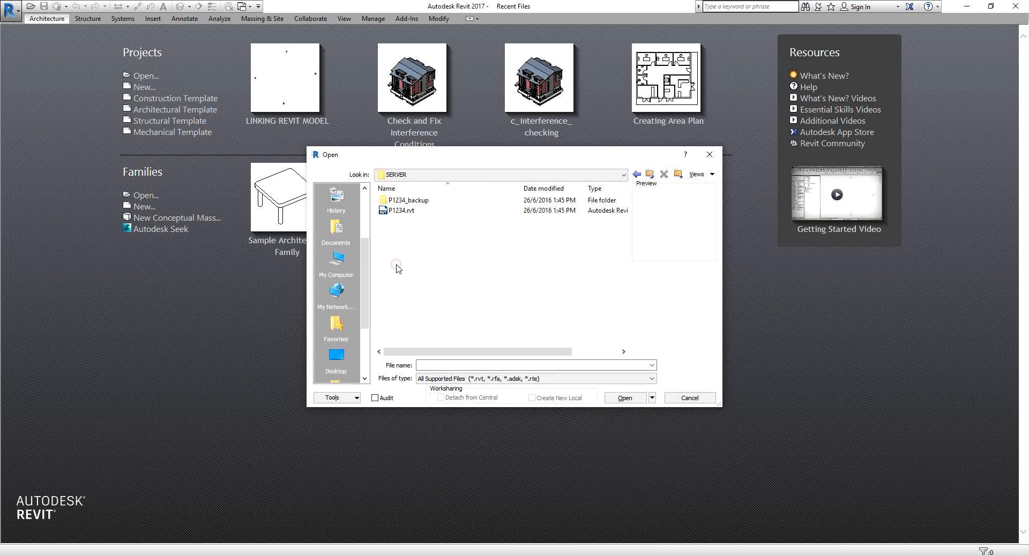
{"action": "left_click", "coordinate": [385, 212]}
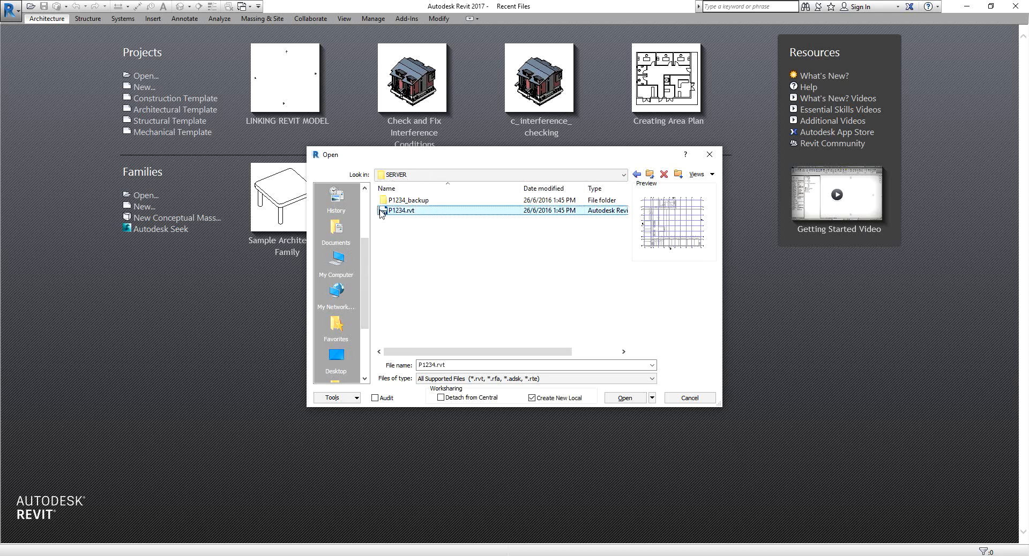
{"action": "left_click", "coordinate": [382, 213]}
Open P1234.rvt with Create New Local enabled and accept the opening worksets.
{"action": "left_click", "coordinate": [623, 399]}
{"action": "key", "text": "ctrl"}
{"action": "key", "text": "ctrl"}
{"action": "left_click", "coordinate": [532, 398]}
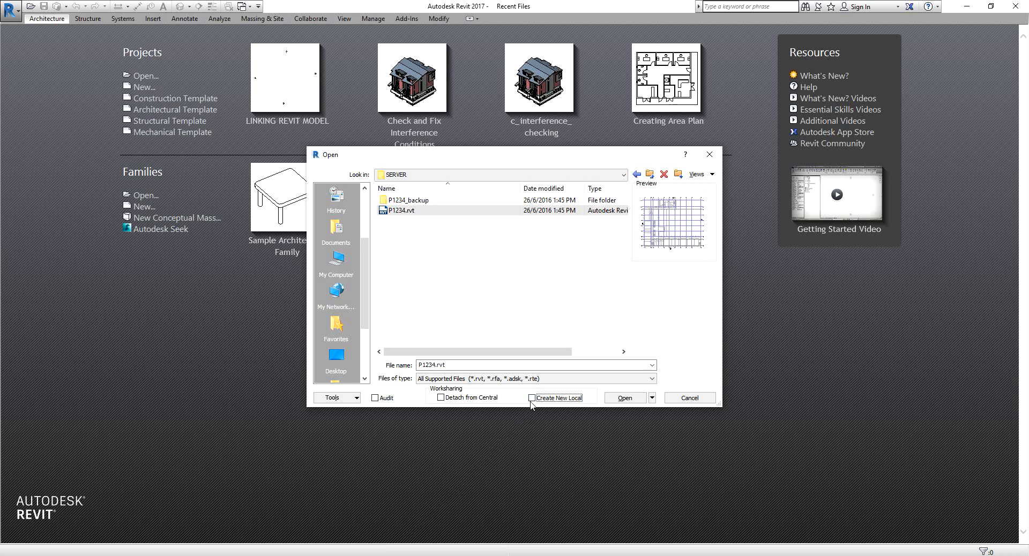
{"action": "key", "text": "ctrl"}
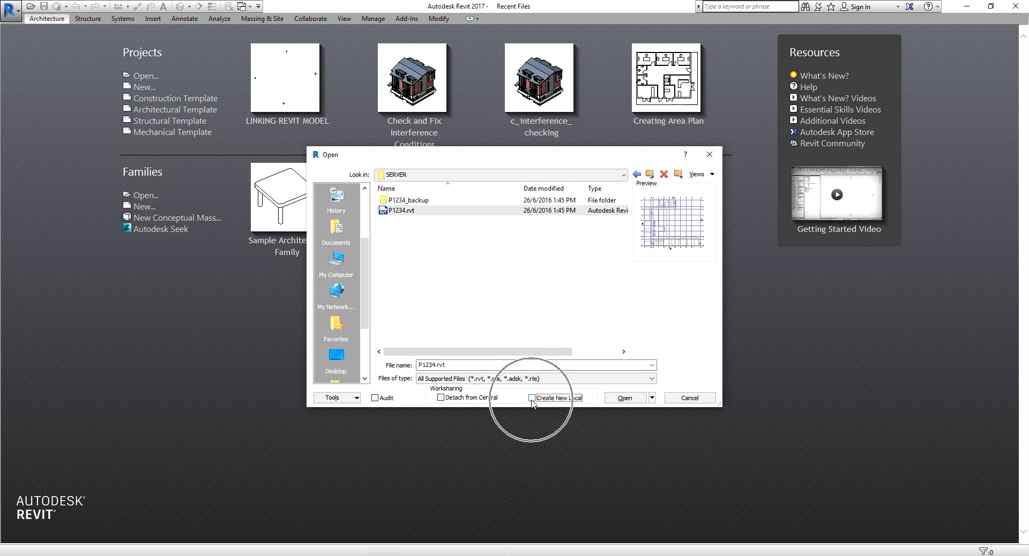
{"action": "left_click", "coordinate": [383, 212]}
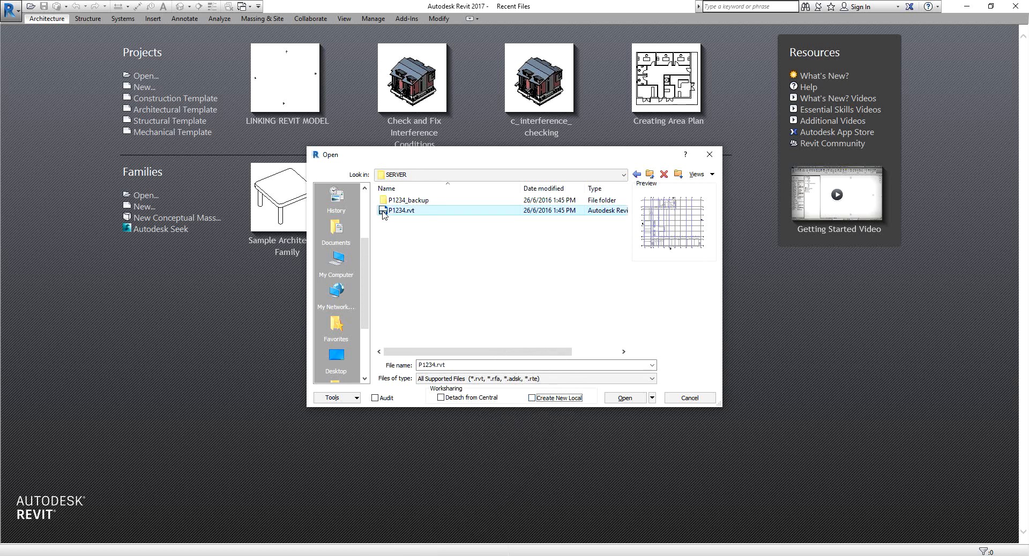
{"action": "key", "text": "ctrl"}
{"action": "key", "text": "ctrl"}
{"action": "left_click", "coordinate": [531, 399]}
{"action": "left_click", "coordinate": [532, 398]}
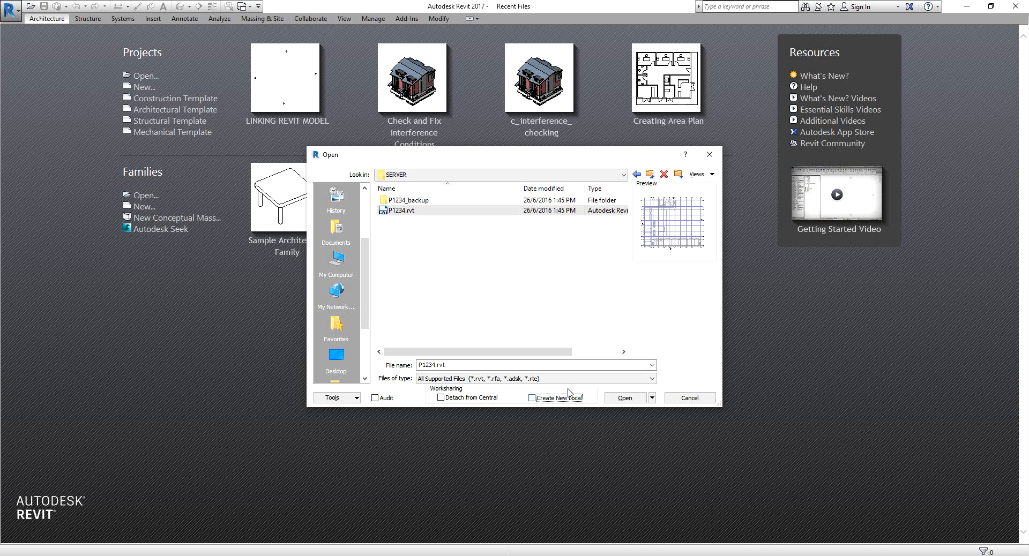
{"action": "left_click", "coordinate": [532, 398]}
{"action": "left_click", "coordinate": [532, 398]}
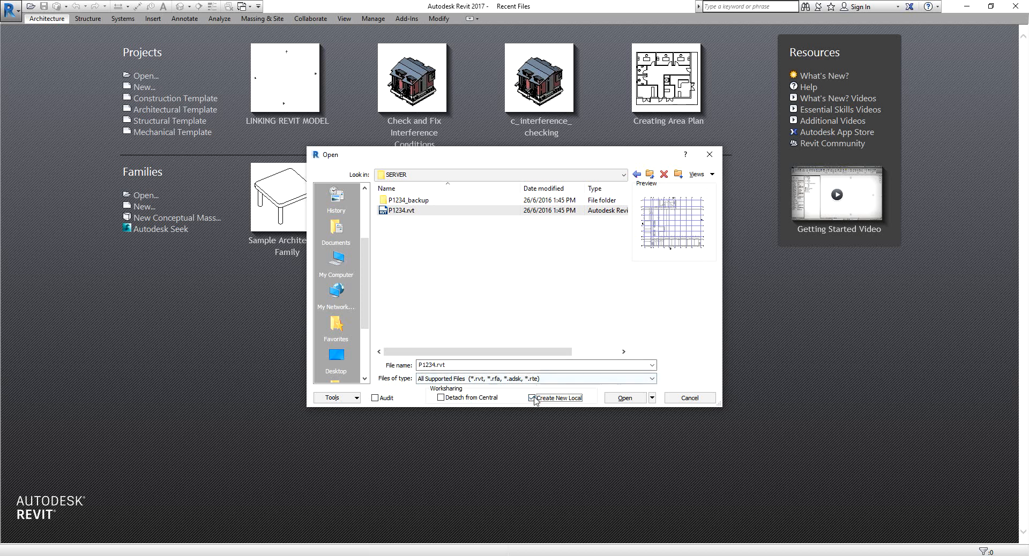
{"action": "left_click", "coordinate": [532, 399]}
{"action": "left_click", "coordinate": [409, 212]}
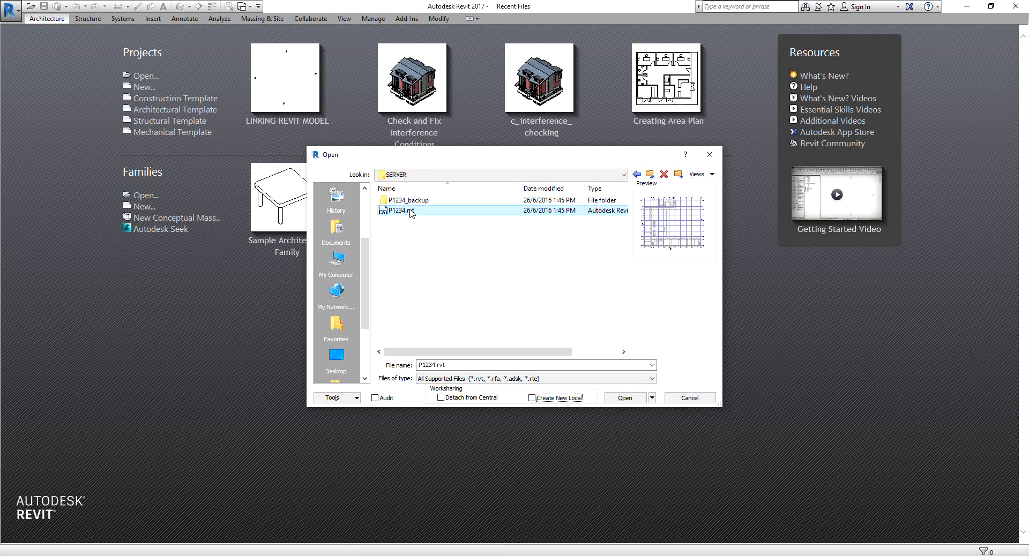
{"action": "left_click", "coordinate": [532, 398]}
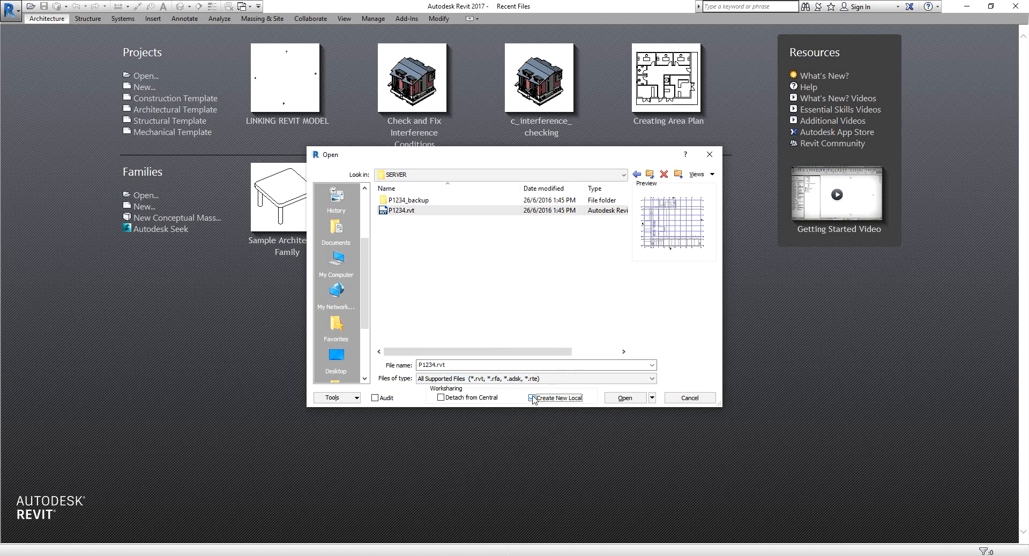
{"action": "left_click", "coordinate": [619, 397]}
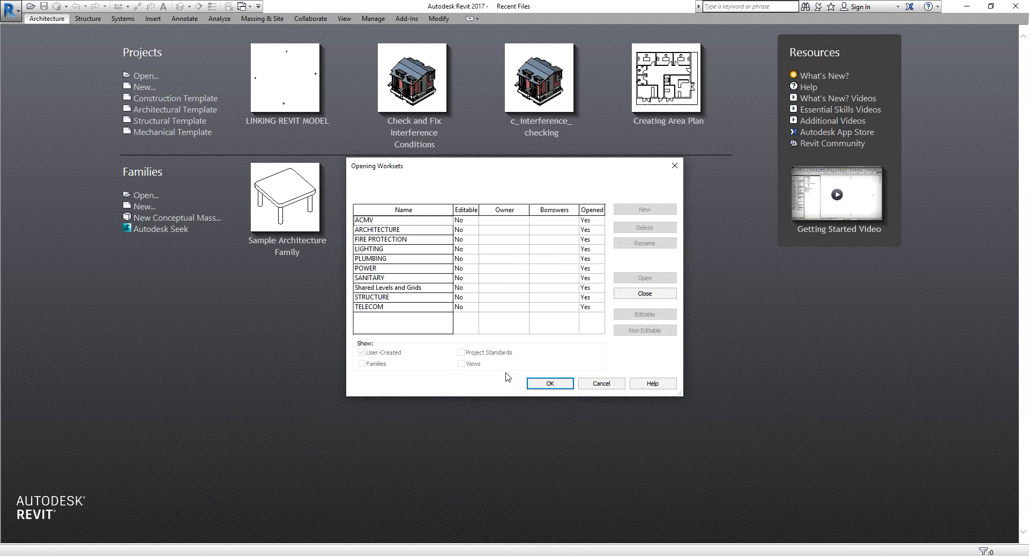
{"action": "left_click_drag", "start_coordinate": [497, 171], "coordinate": [469, 157]}
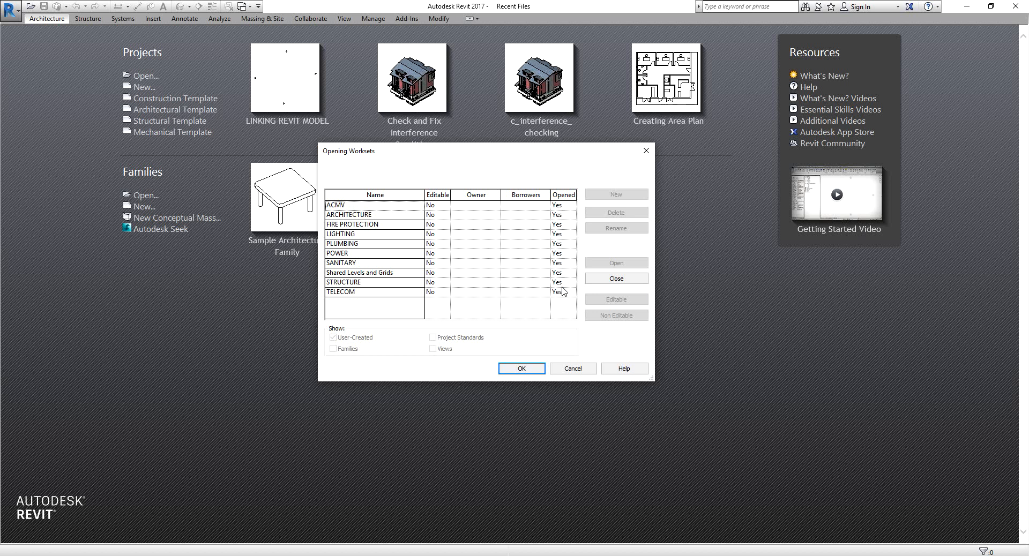
{"action": "left_click", "coordinate": [522, 369]}
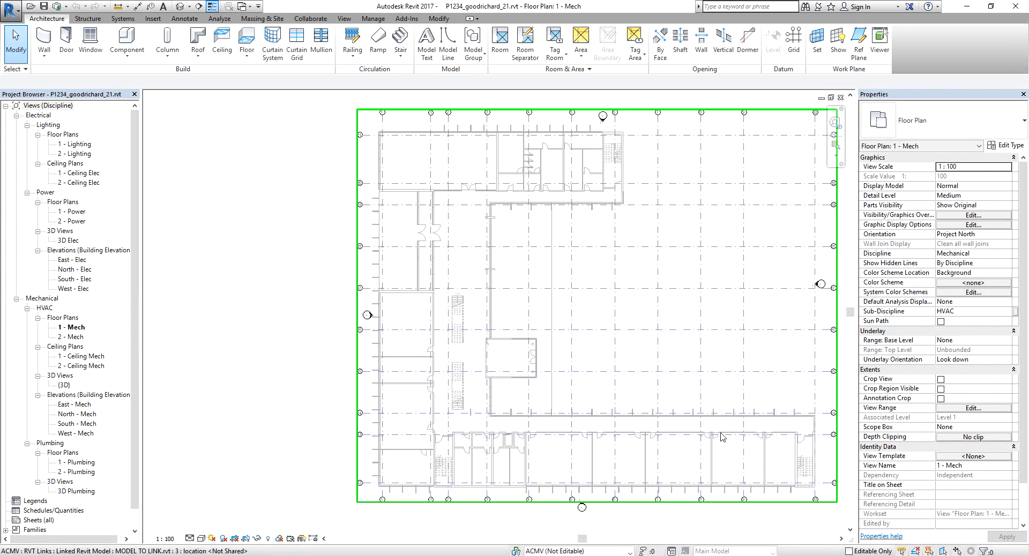
Place four supply air diffusers at a 2100 mm offset in a two-by-two layout around gridlines 8 and 9.
{"action": "middle_click_drag", "start_coordinate": [724, 438], "coordinate": [581, 373]}
{"action": "scroll", "coordinate": [649, 427], "scroll_direction": "up", "scroll_amount": 6}
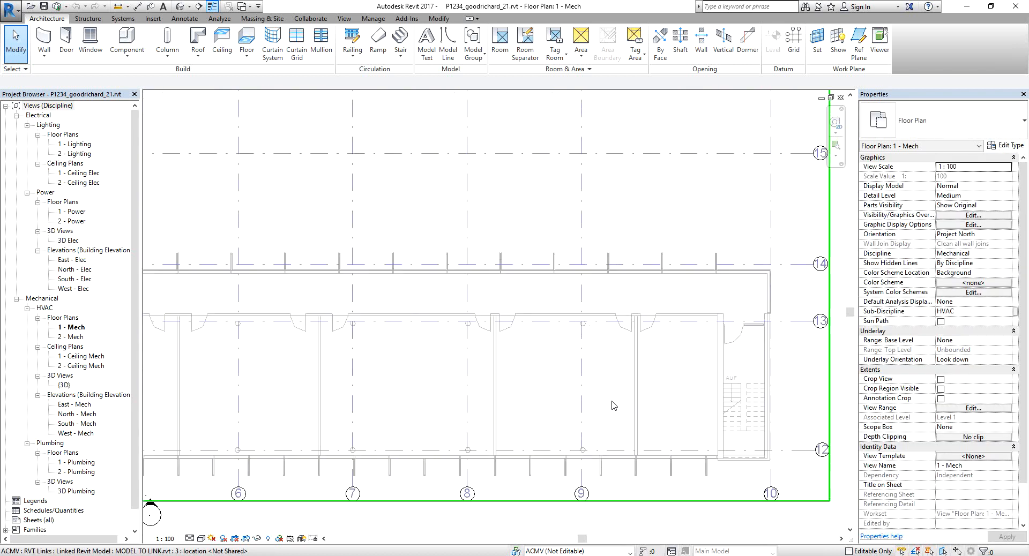
{"action": "scroll", "coordinate": [544, 265], "scroll_direction": "up", "scroll_amount": 1}
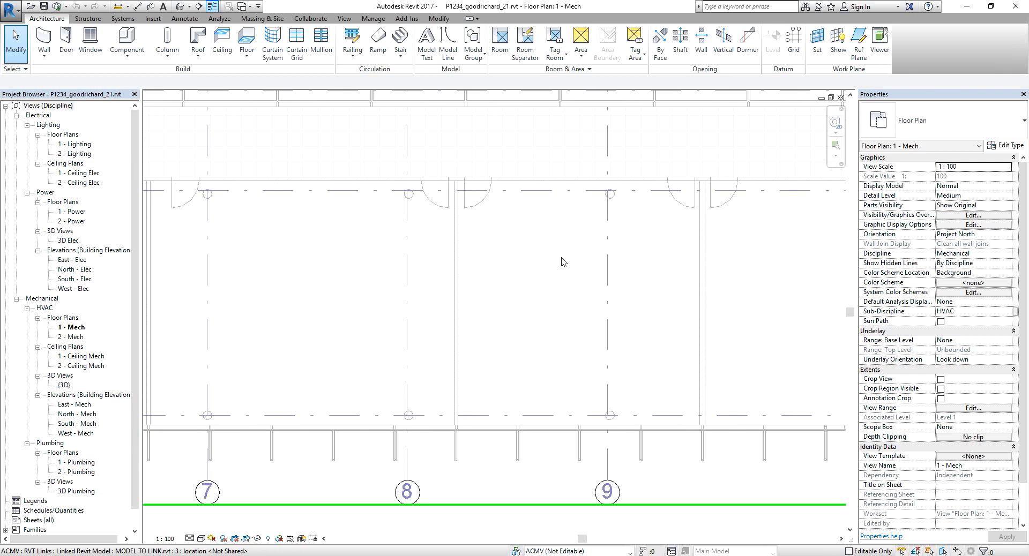
{"action": "left_click", "coordinate": [124, 20]}
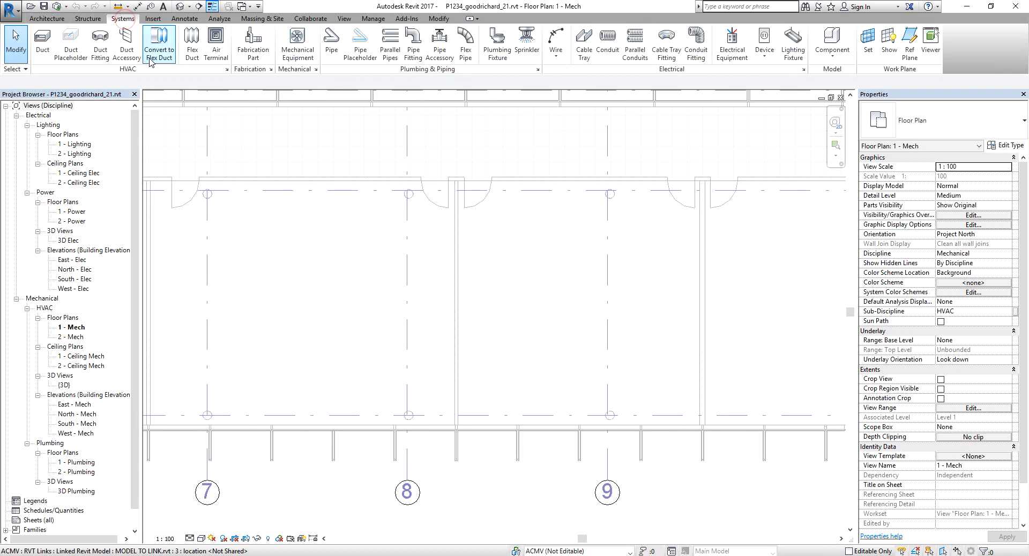
{"action": "left_click", "coordinate": [215, 42]}
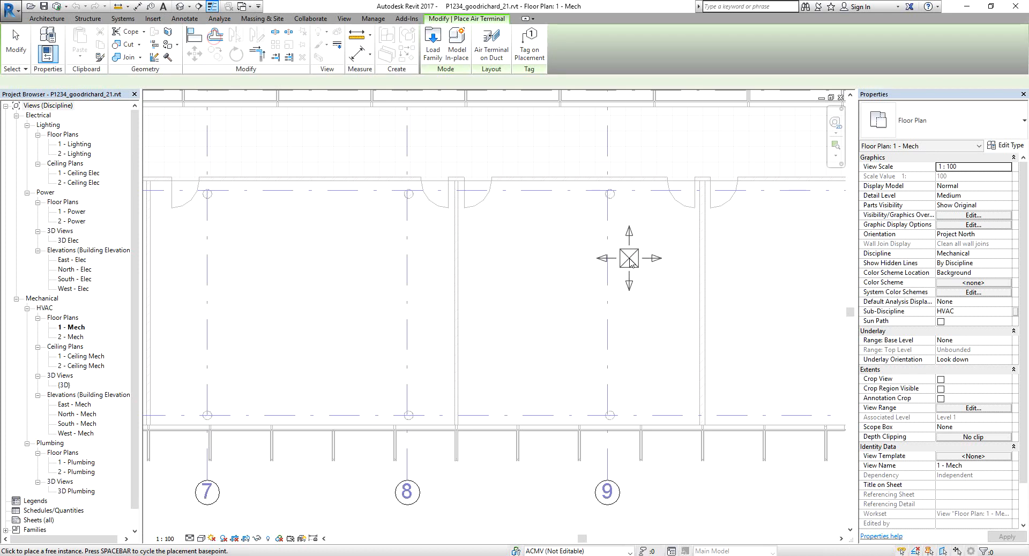
{"action": "left_click", "coordinate": [968, 186]}
{"action": "type", "text": "2100.0"}
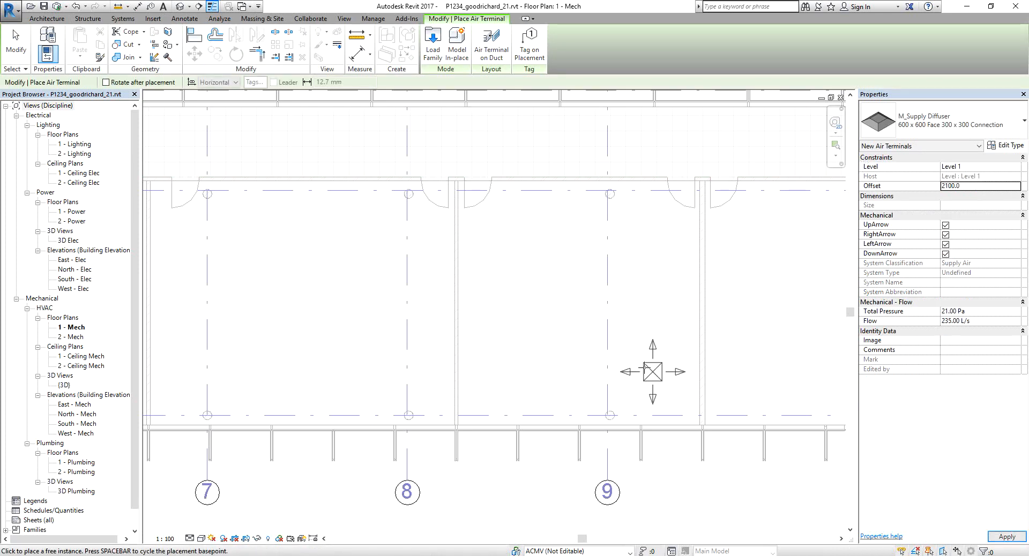
{"action": "left_click", "coordinate": [523, 256]}
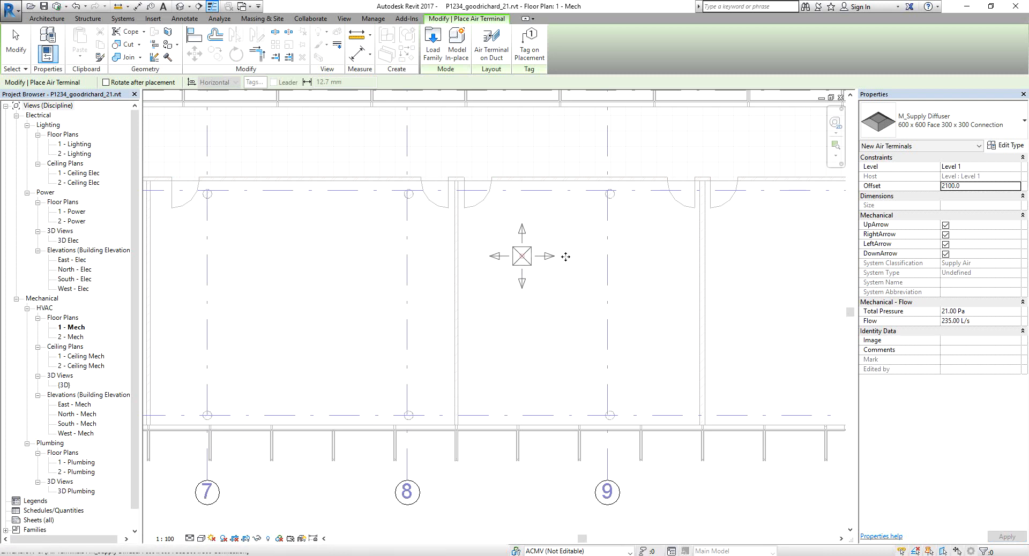
{"action": "left_click", "coordinate": [644, 256]}
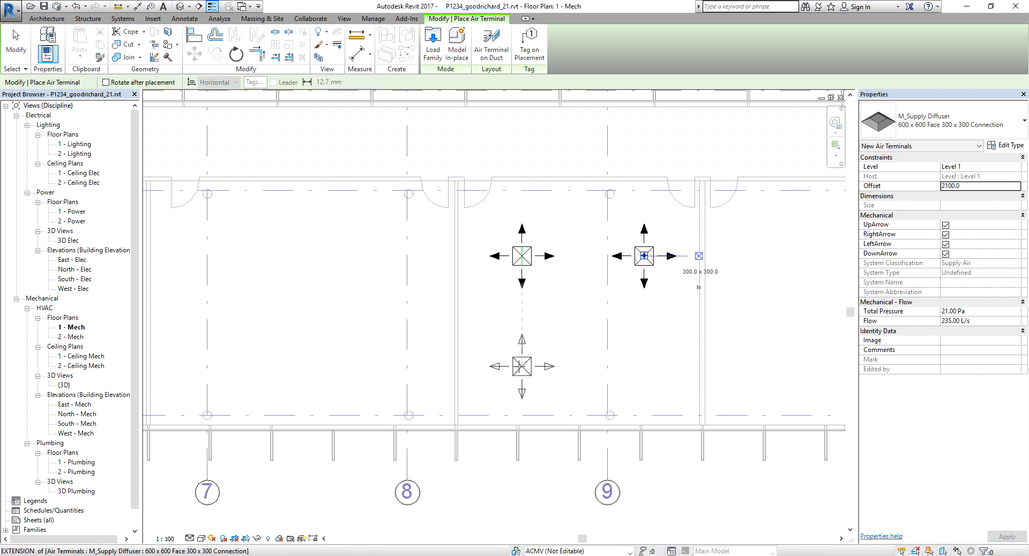
{"action": "left_click", "coordinate": [522, 366]}
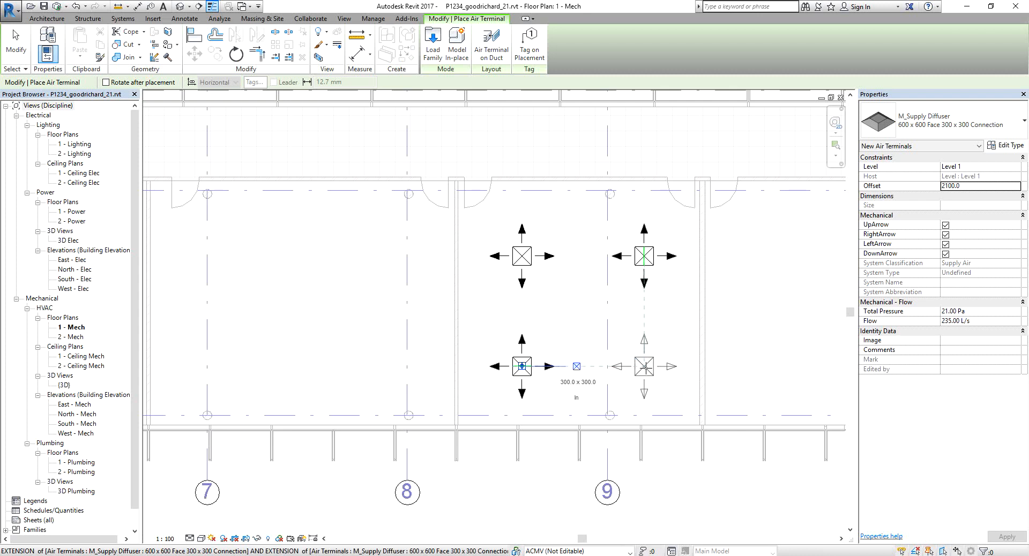
{"action": "left_click", "coordinate": [644, 368]}
{"action": "left_click", "coordinate": [16, 43]}
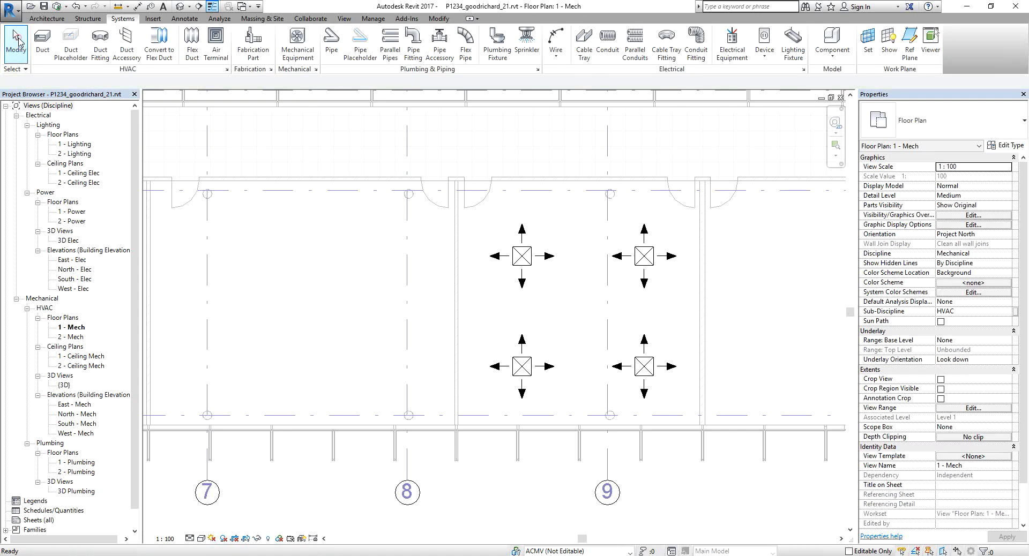
Synchronize the local file with the central model, keeping Save Local File before and after synchronizing enabled.
{"action": "scroll", "coordinate": [512, 299], "scroll_direction": "down", "scroll_amount": 2}
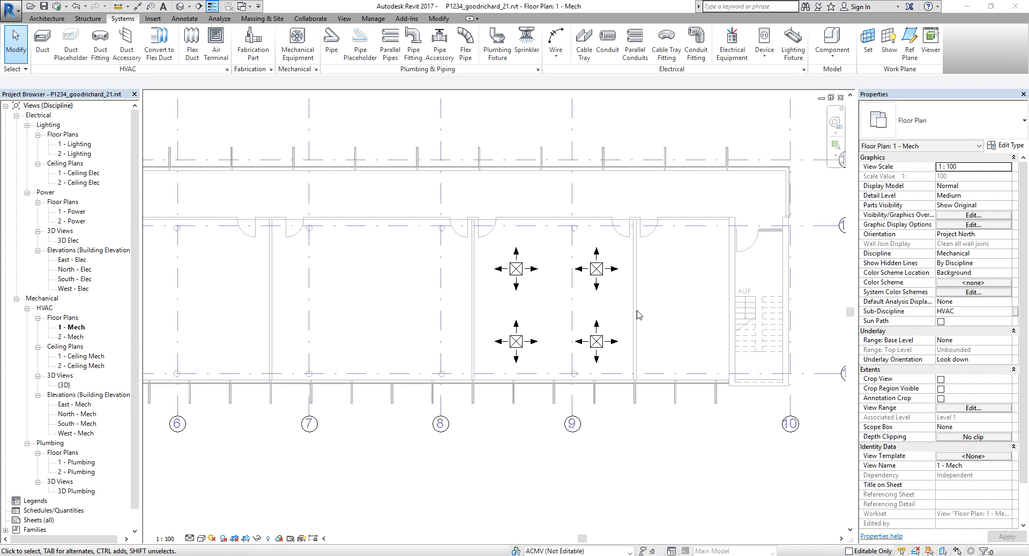
{"action": "left_click", "coordinate": [263, 19]}
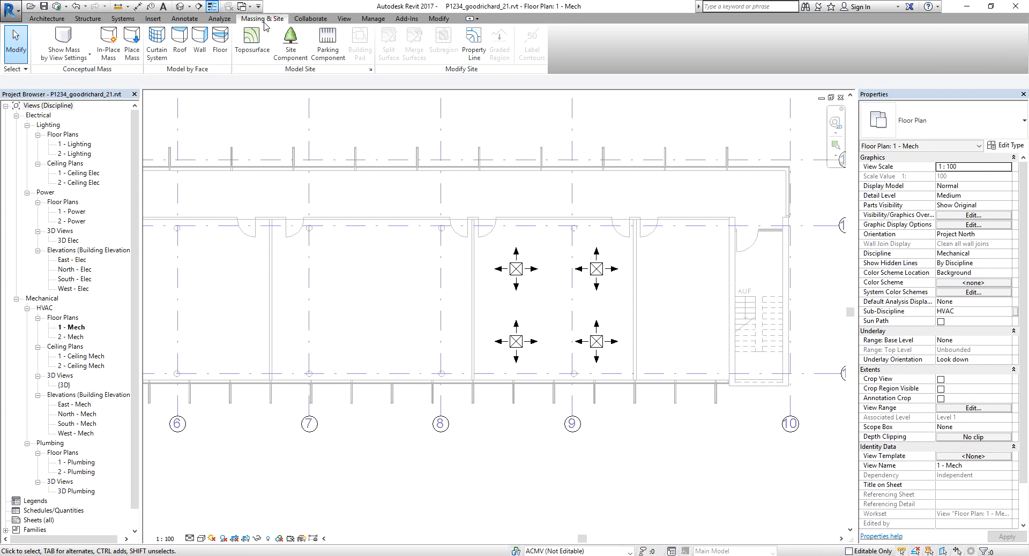
{"action": "left_click", "coordinate": [311, 19]}
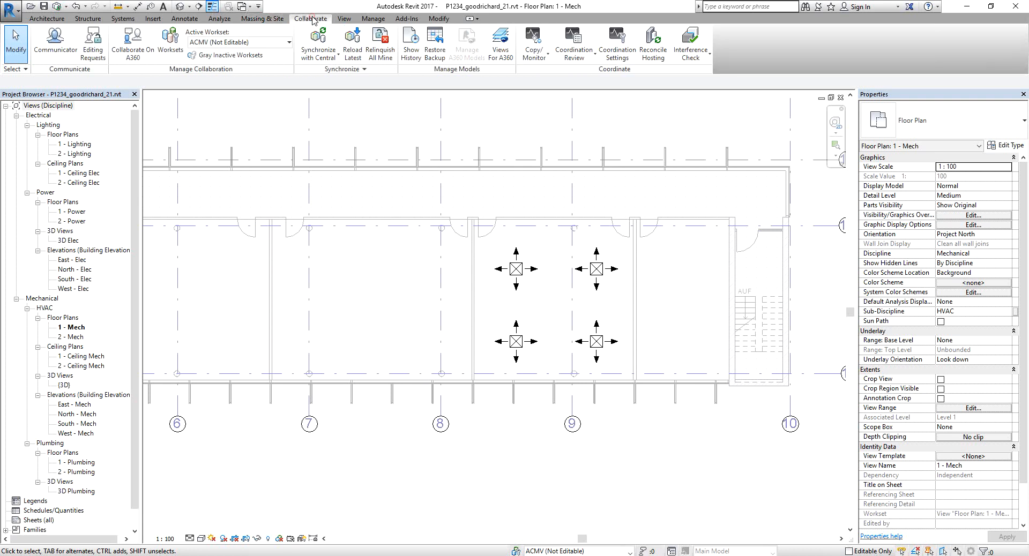
{"action": "left_click", "coordinate": [330, 58]}
{"action": "left_click", "coordinate": [352, 82]}
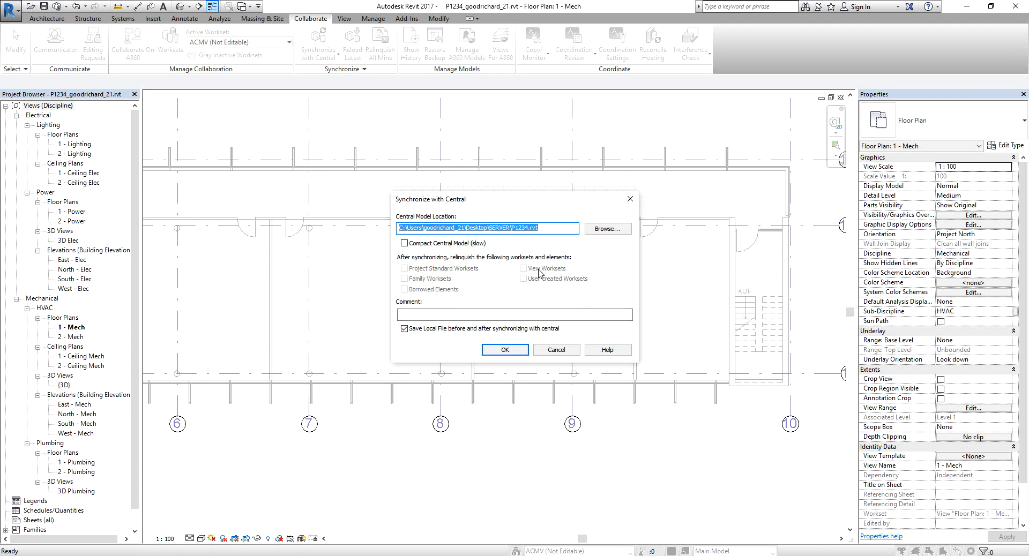
{"action": "left_click", "coordinate": [411, 294]}
{"action": "key", "text": "ctrl"}
{"action": "key", "text": "ctrl"}
{"action": "key", "text": "ctrl"}
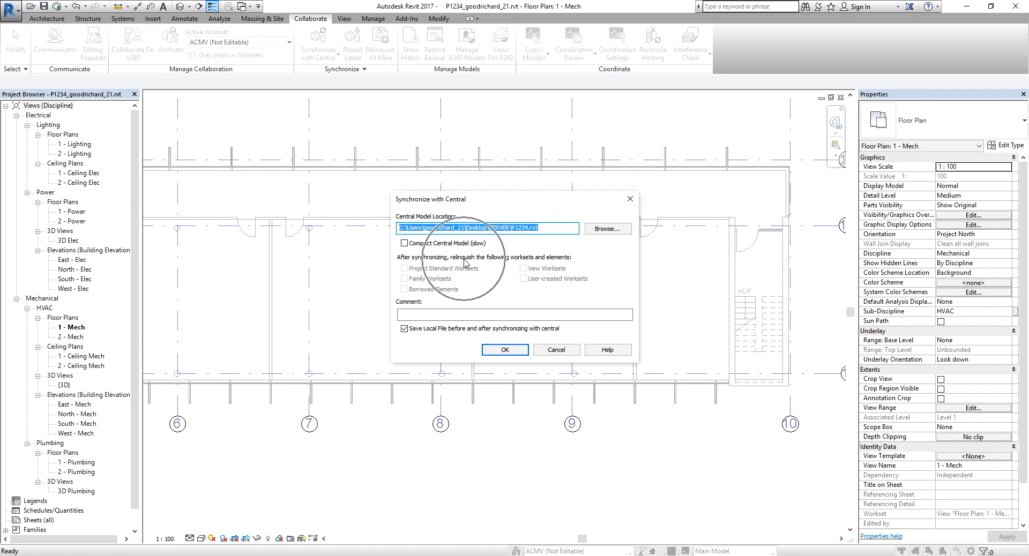
{"action": "key", "text": "ctrl"}
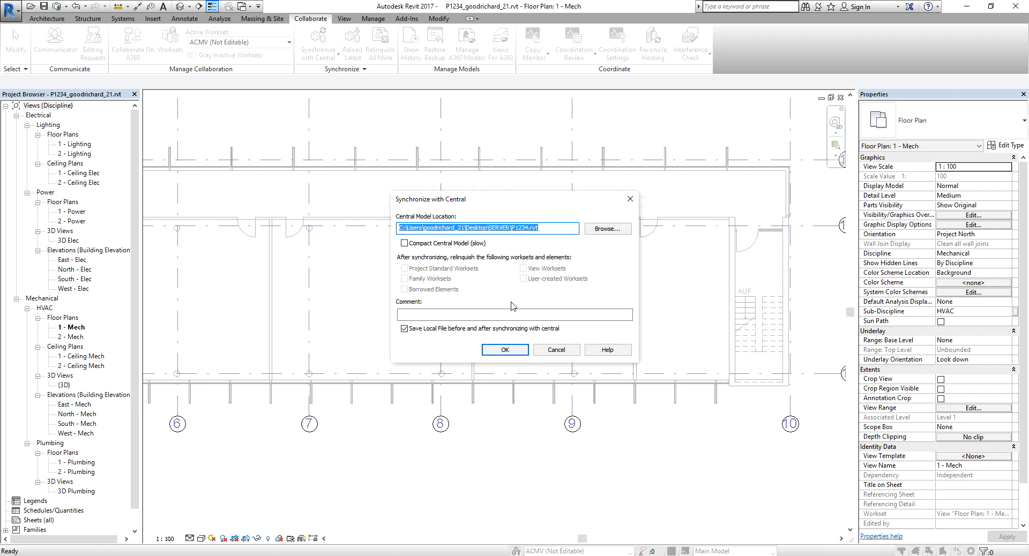
{"action": "left_click", "coordinate": [504, 351]}
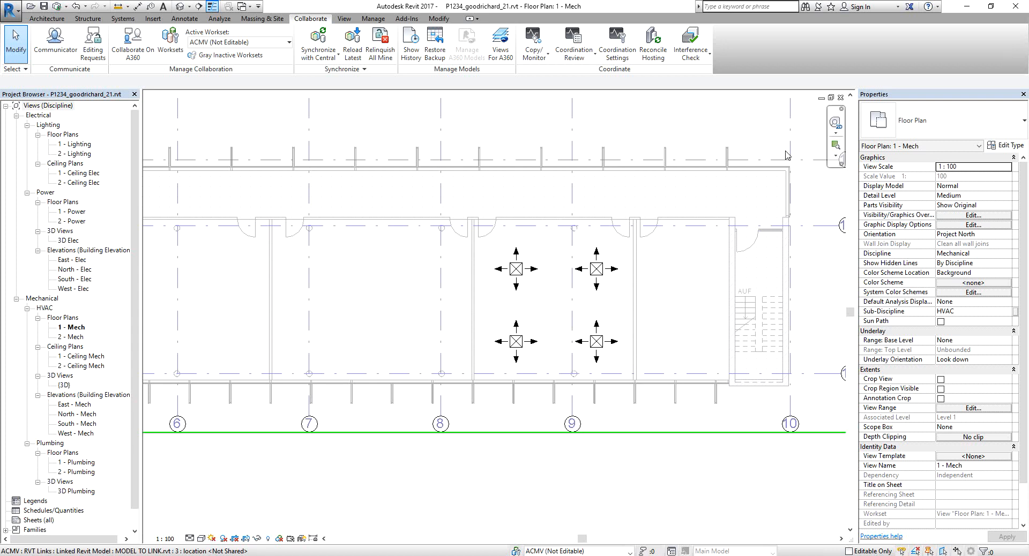
Zoom the plan to fit and close the project.
{"action": "key", "text": "z"}
{"action": "key", "text": "f"}
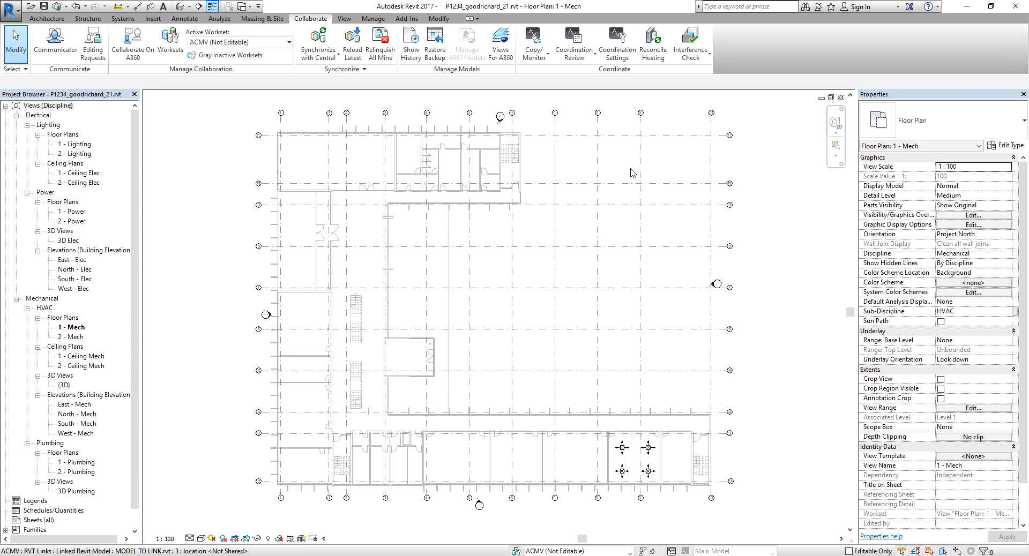
{"action": "left_click", "coordinate": [840, 98]}
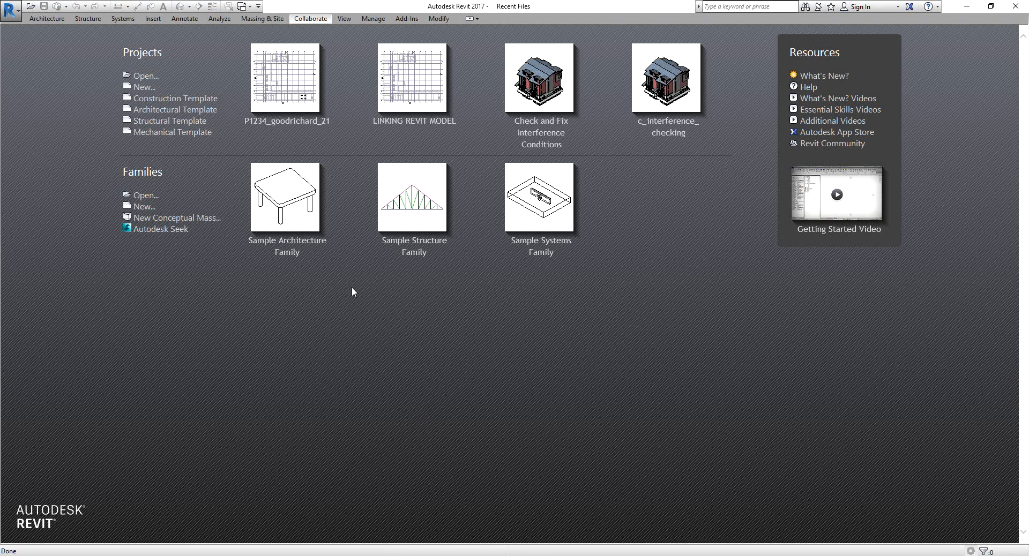
Open the central P1234.rvt from the SERVER folder with Create New Local cleared, accepting the opening worksets.
{"action": "left_click", "coordinate": [151, 80]}
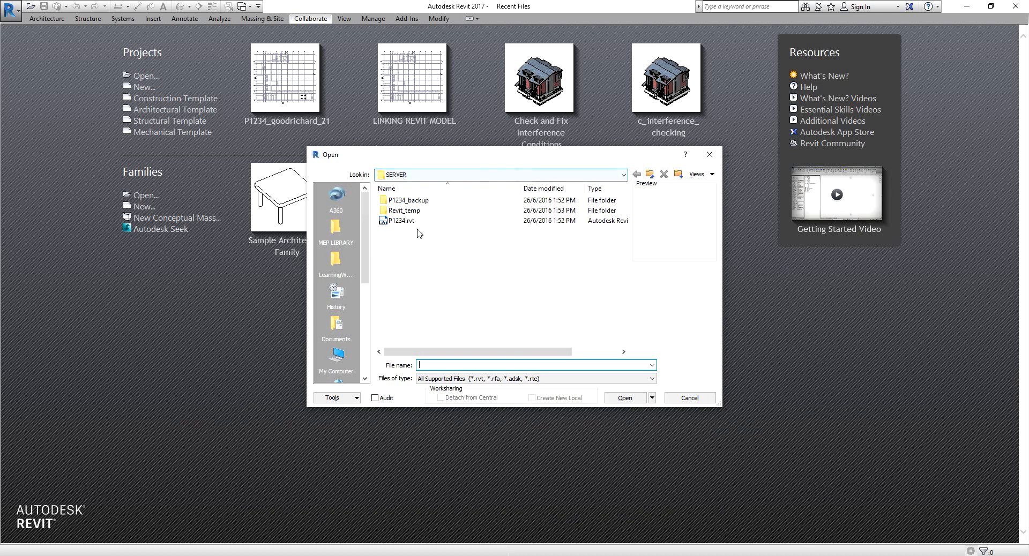
{"action": "left_click", "coordinate": [395, 221]}
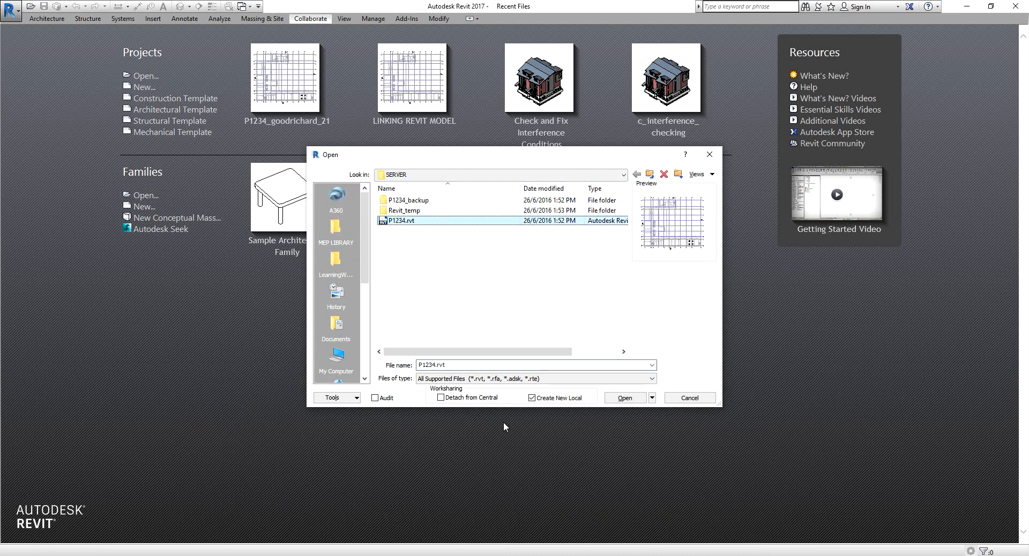
{"action": "left_click", "coordinate": [532, 398]}
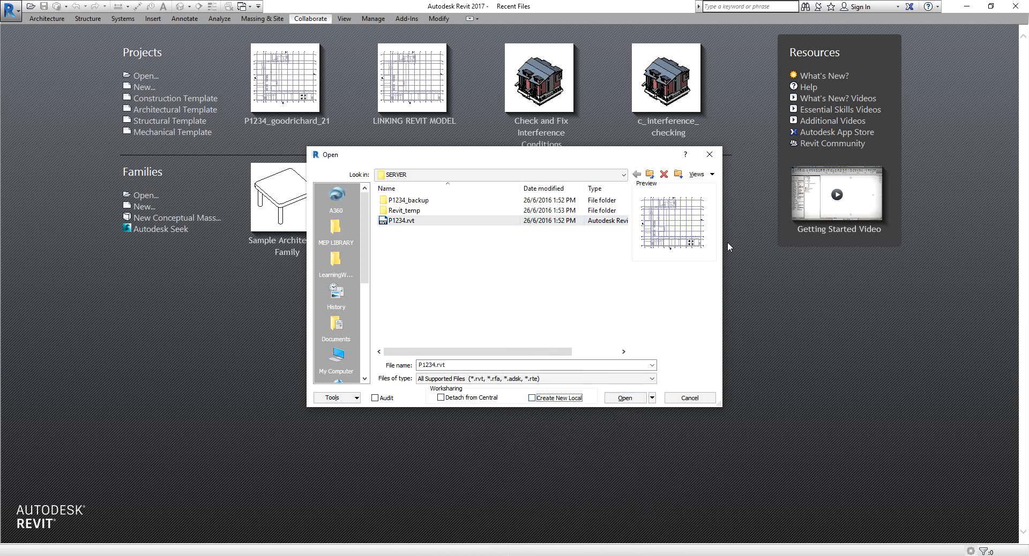
{"action": "left_click", "coordinate": [689, 243]}
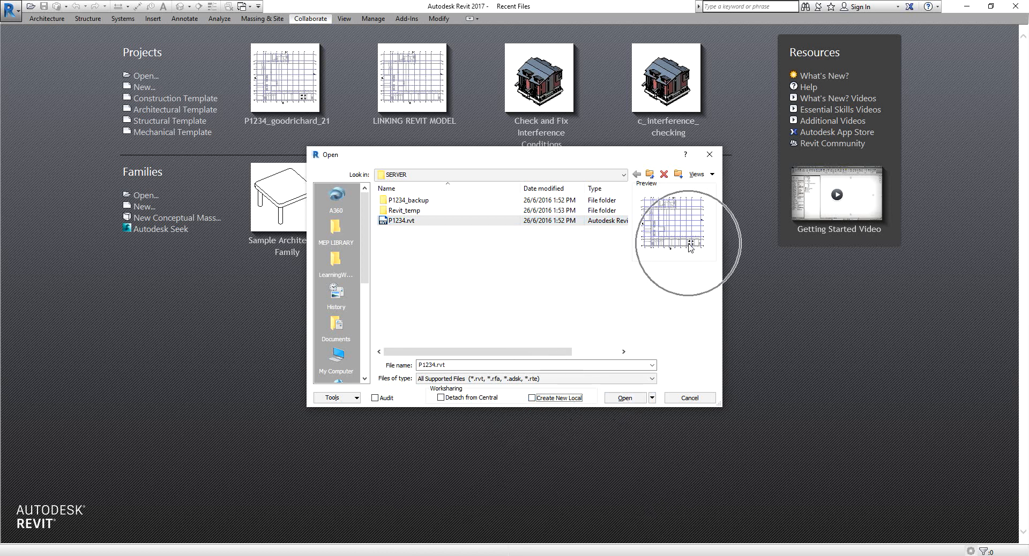
{"action": "left_click", "coordinate": [626, 398]}
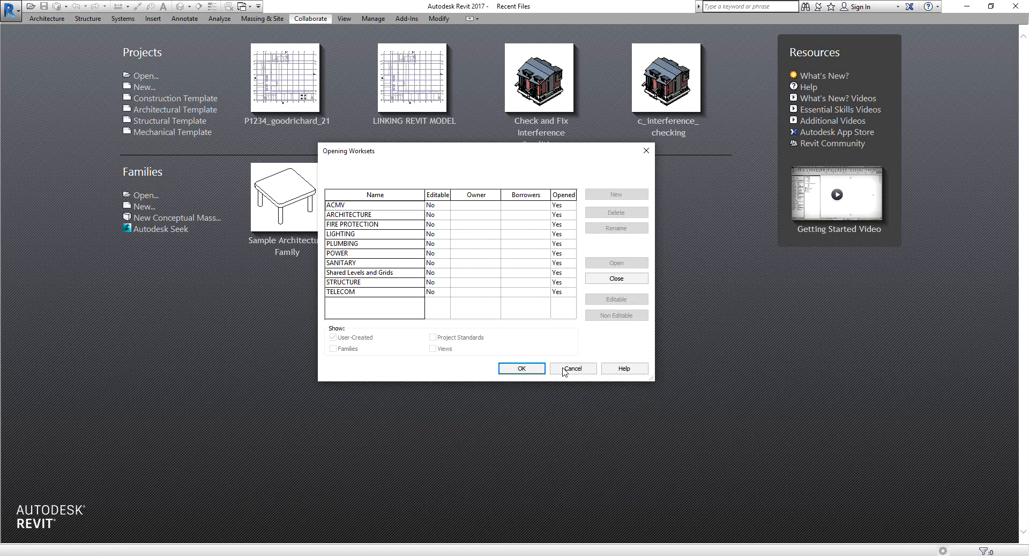
{"action": "left_click", "coordinate": [524, 366]}
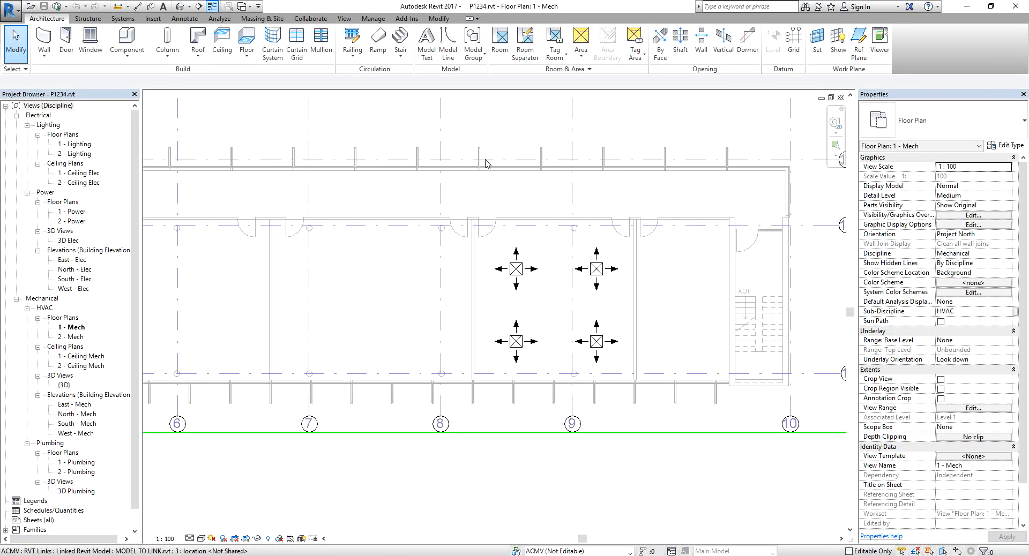
Zoom the plan to fit and set the active workset to PLUMBING.
{"action": "key", "text": "z"}
{"action": "key", "text": "f"}
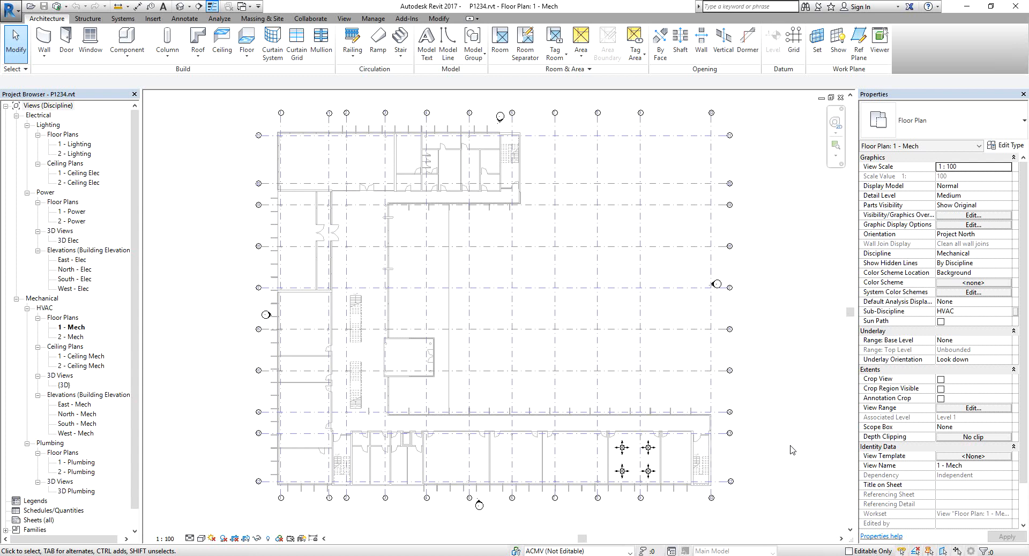
{"action": "left_click", "coordinate": [589, 551]}
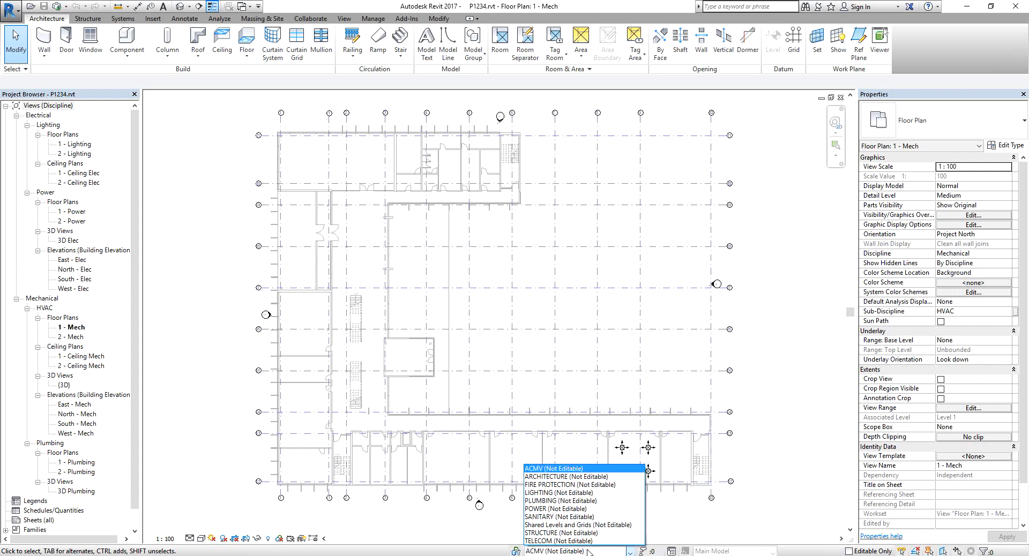
{"action": "left_click", "coordinate": [588, 552]}
{"action": "left_click", "coordinate": [588, 551]}
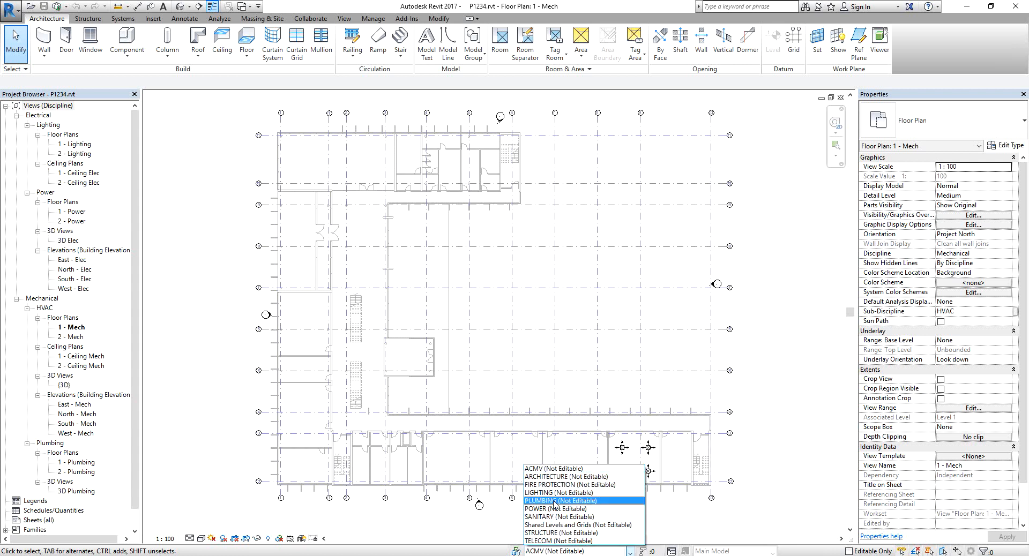
{"action": "key", "text": "ctrl"}
{"action": "key", "text": "ctrl"}
{"action": "key", "text": "ctrl"}
{"action": "key", "text": "ctrl"}
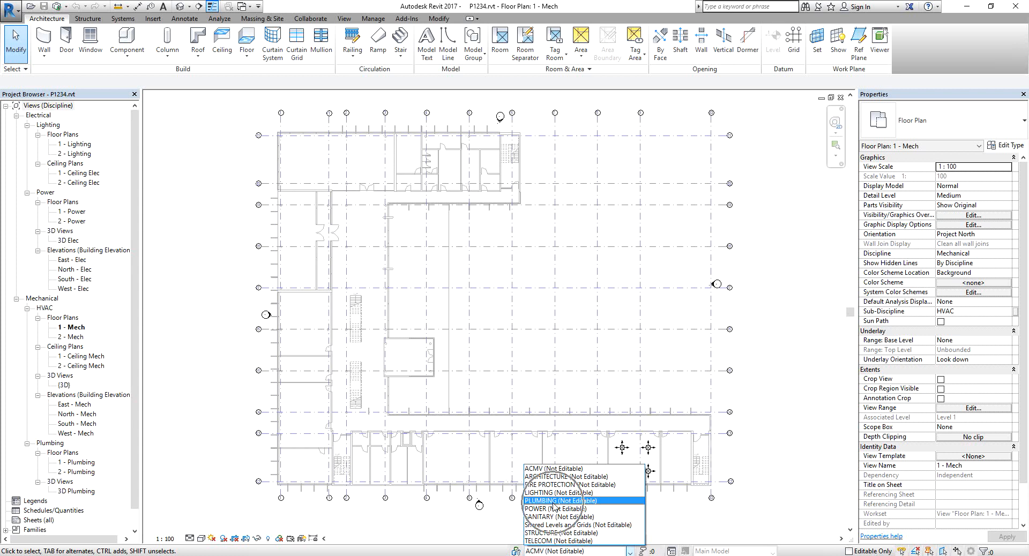
{"action": "left_click", "coordinate": [555, 502]}
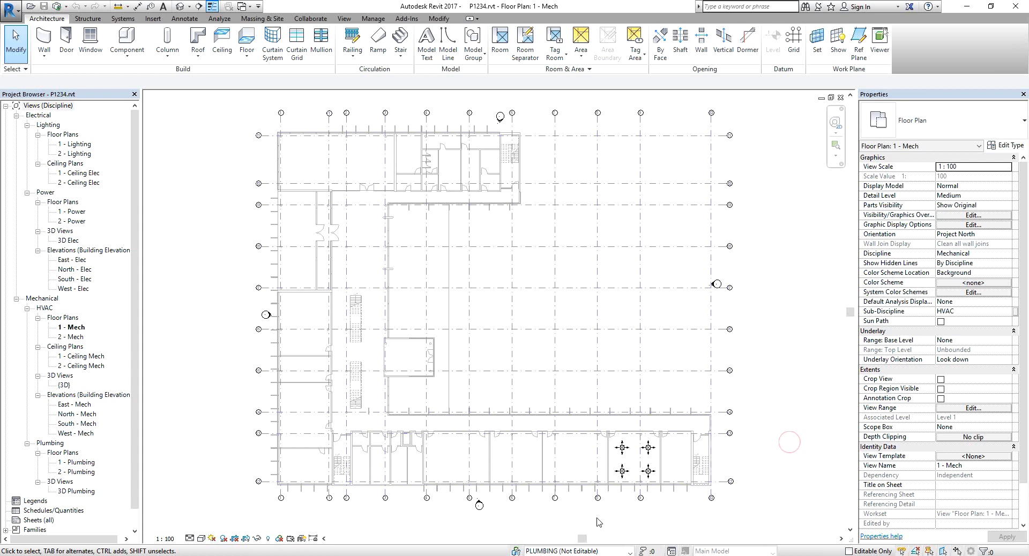
Select the four supply diffusers and inspect the workset they belong to.
{"action": "left_click_drag", "start_coordinate": [597, 518], "coordinate": [688, 390]}
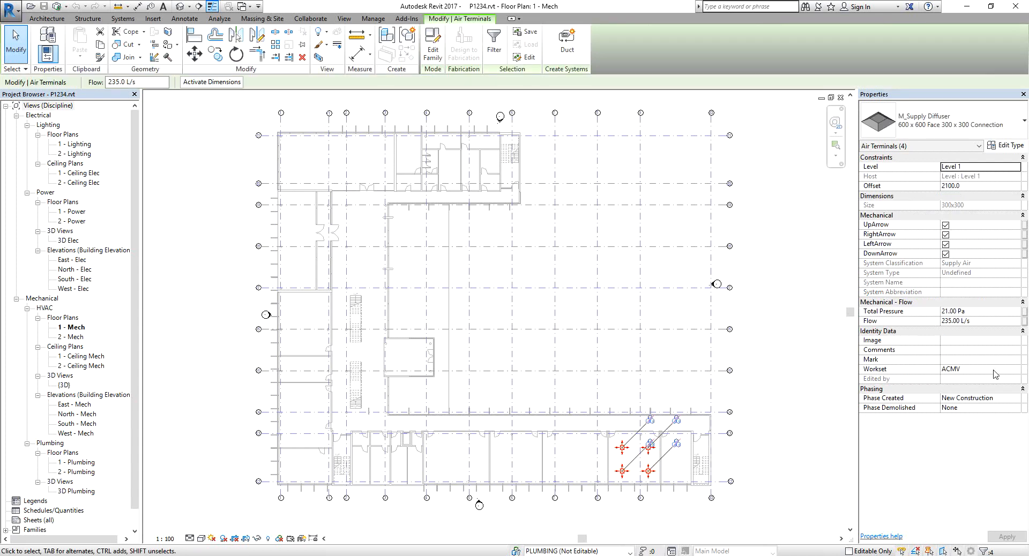
{"action": "key", "text": "ctrl"}
{"action": "key", "text": "ctrl"}
{"action": "key", "text": "ctrl"}
{"action": "left_click_drag", "start_coordinate": [583, 520], "coordinate": [661, 471]}
{"action": "key", "text": "ctrl"}
{"action": "left_click", "coordinate": [961, 369]}
{"action": "left_click", "coordinate": [1016, 370]}
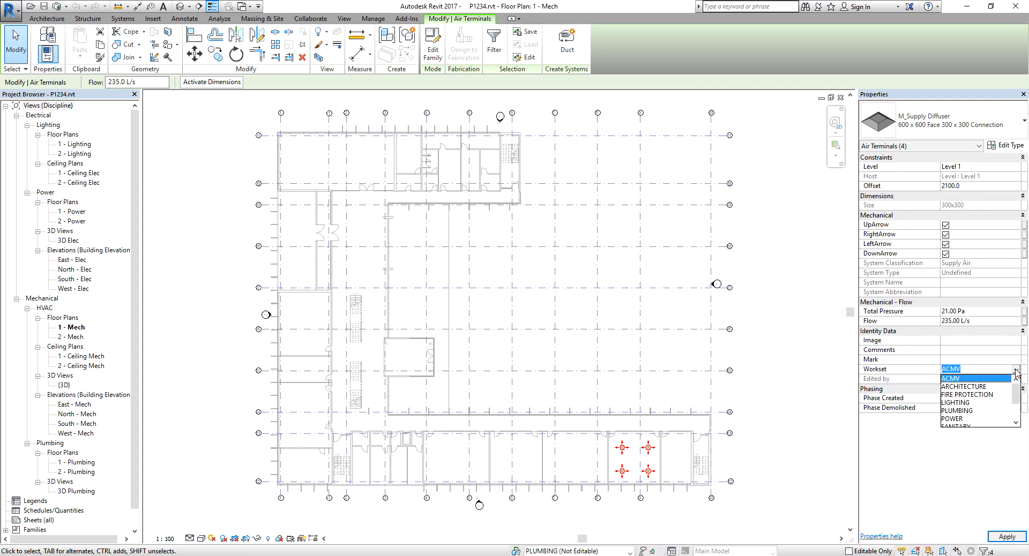
{"action": "left_click", "coordinate": [1016, 374]}
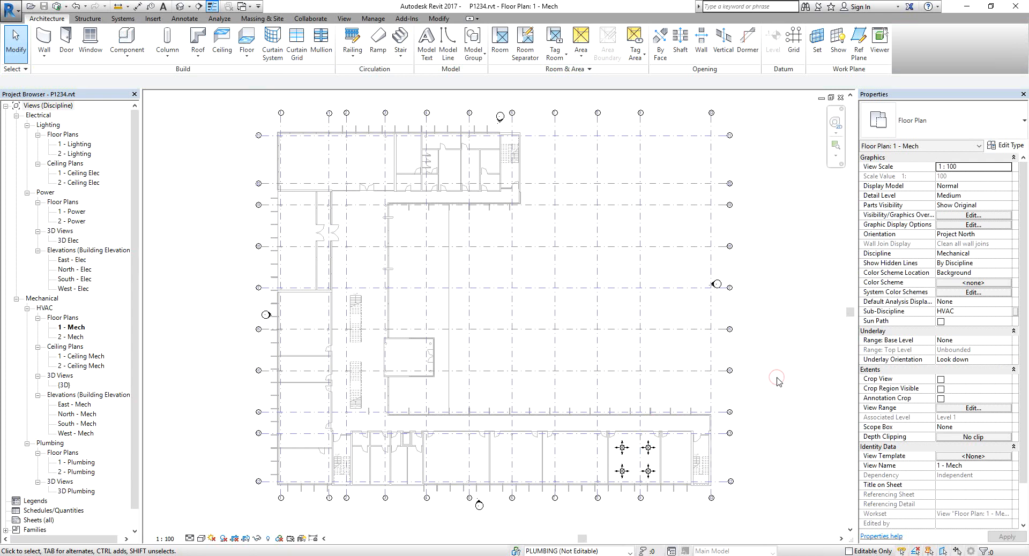
Set the active workset to POWER.
{"action": "left_click", "coordinate": [551, 552]}
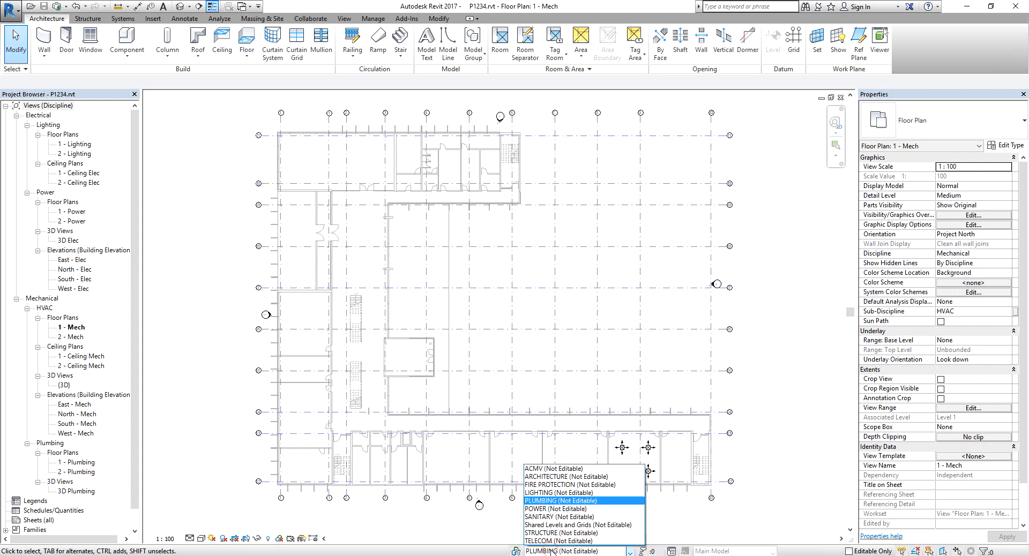
{"action": "left_click", "coordinate": [535, 509]}
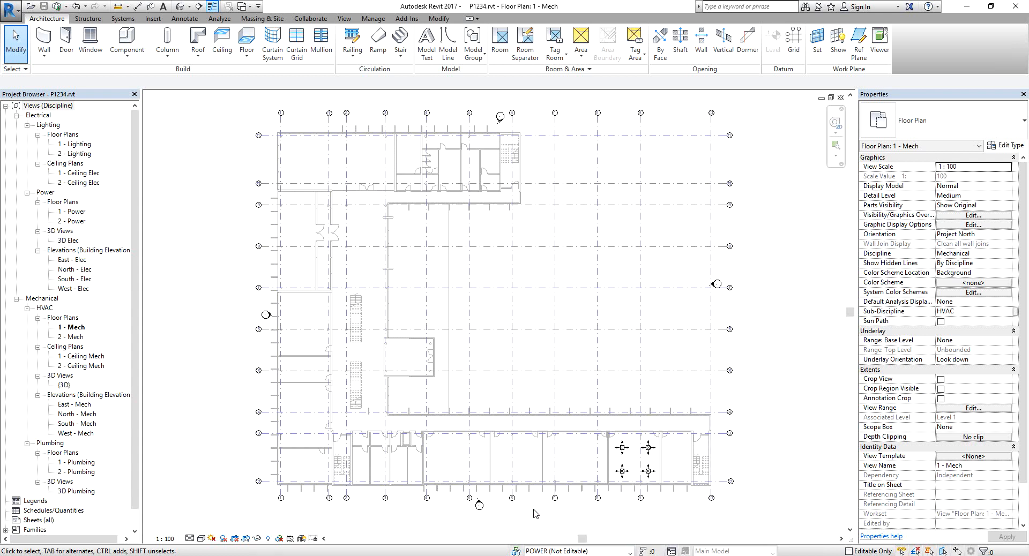